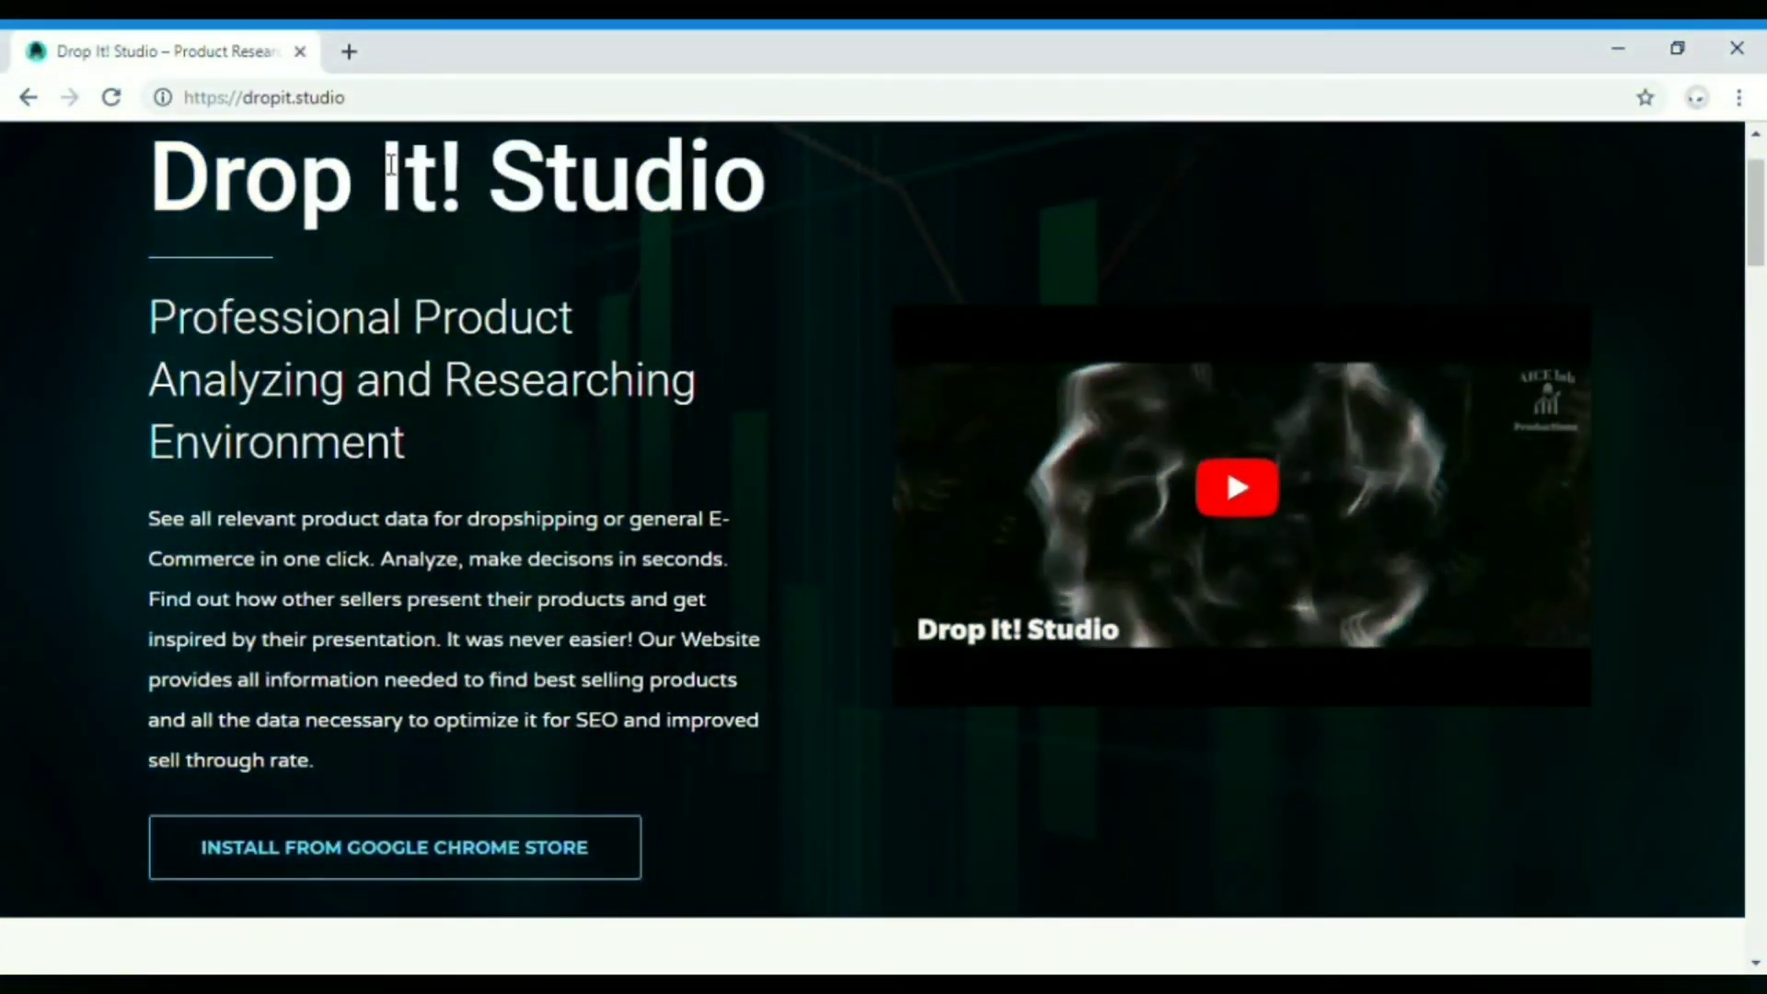
# Add the Drop It! Studio extension to Chrome from the Web Store, then begin editing Amazon's address
pyautogui.moveTo(375, 98); pyautogui.dragTo(183, 101)
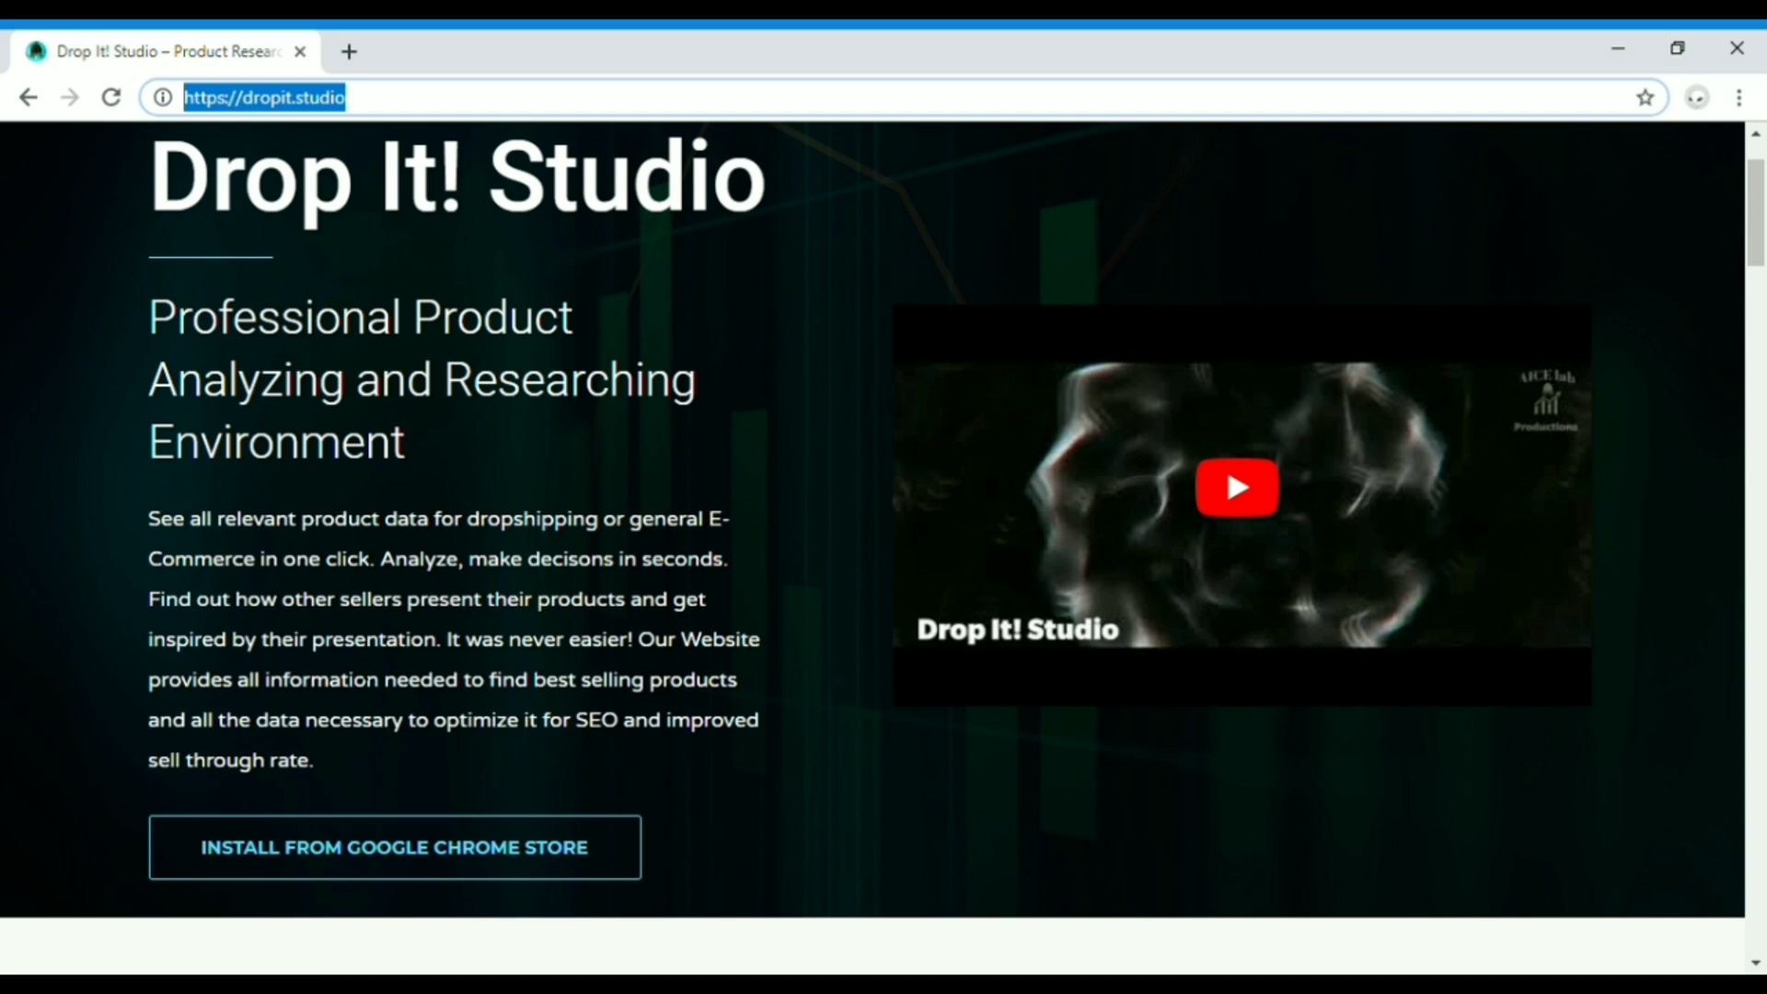
pyautogui.click(385, 863)
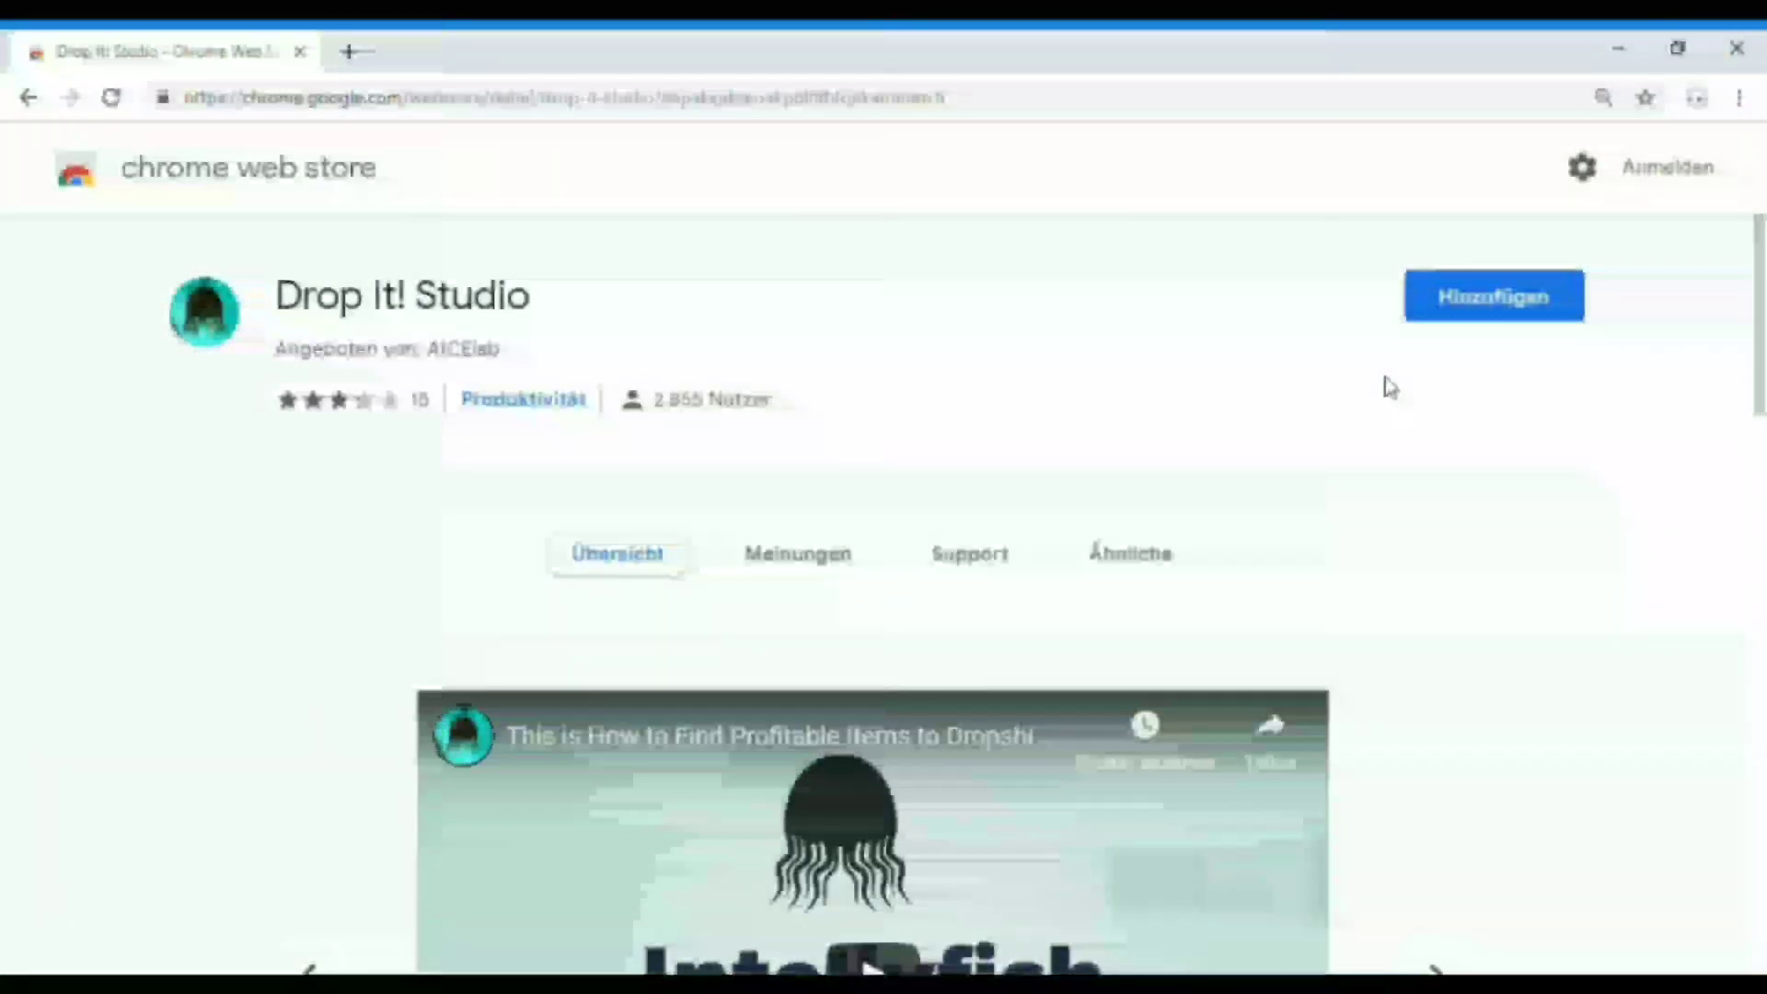
pyautogui.click(1484, 307)
pyautogui.click(931, 352)
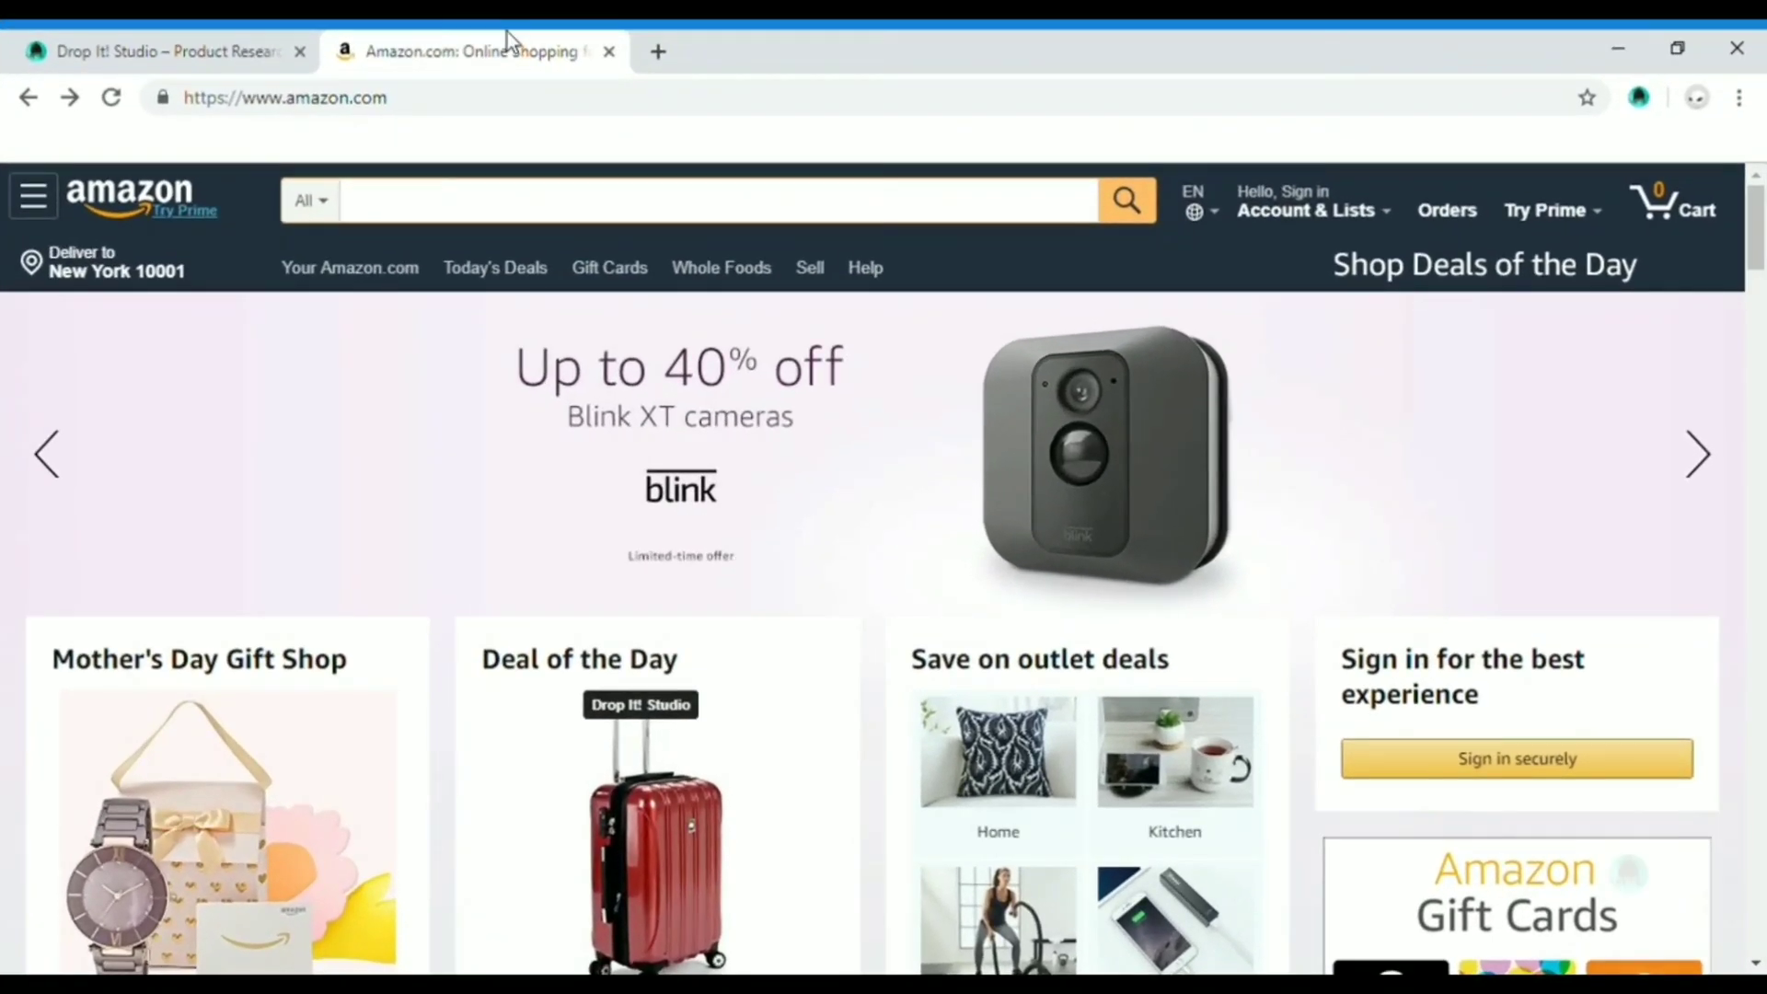
pyautogui.click(509, 110)
# Load Amazon's Best Sellers page by appending /gp/bestsellers to the address
pyautogui.doubleClick(511, 112)
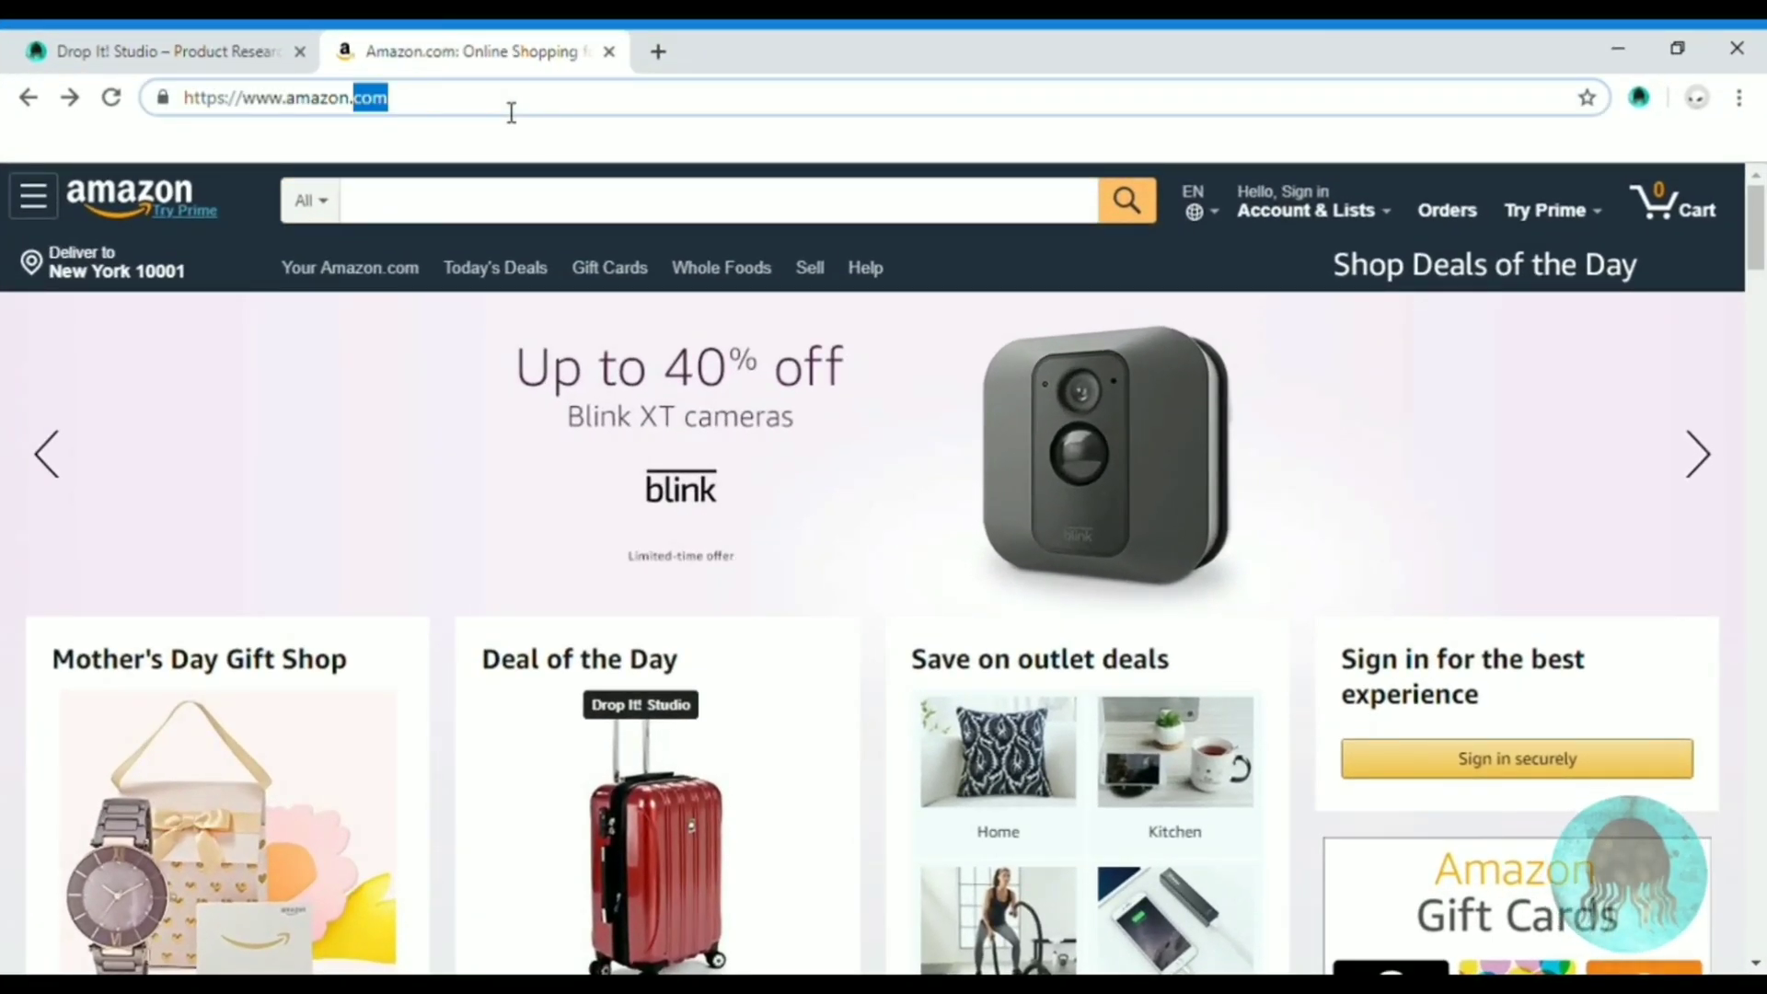
pyautogui.click(513, 113)
pyautogui.write('/gp/bestsellers')
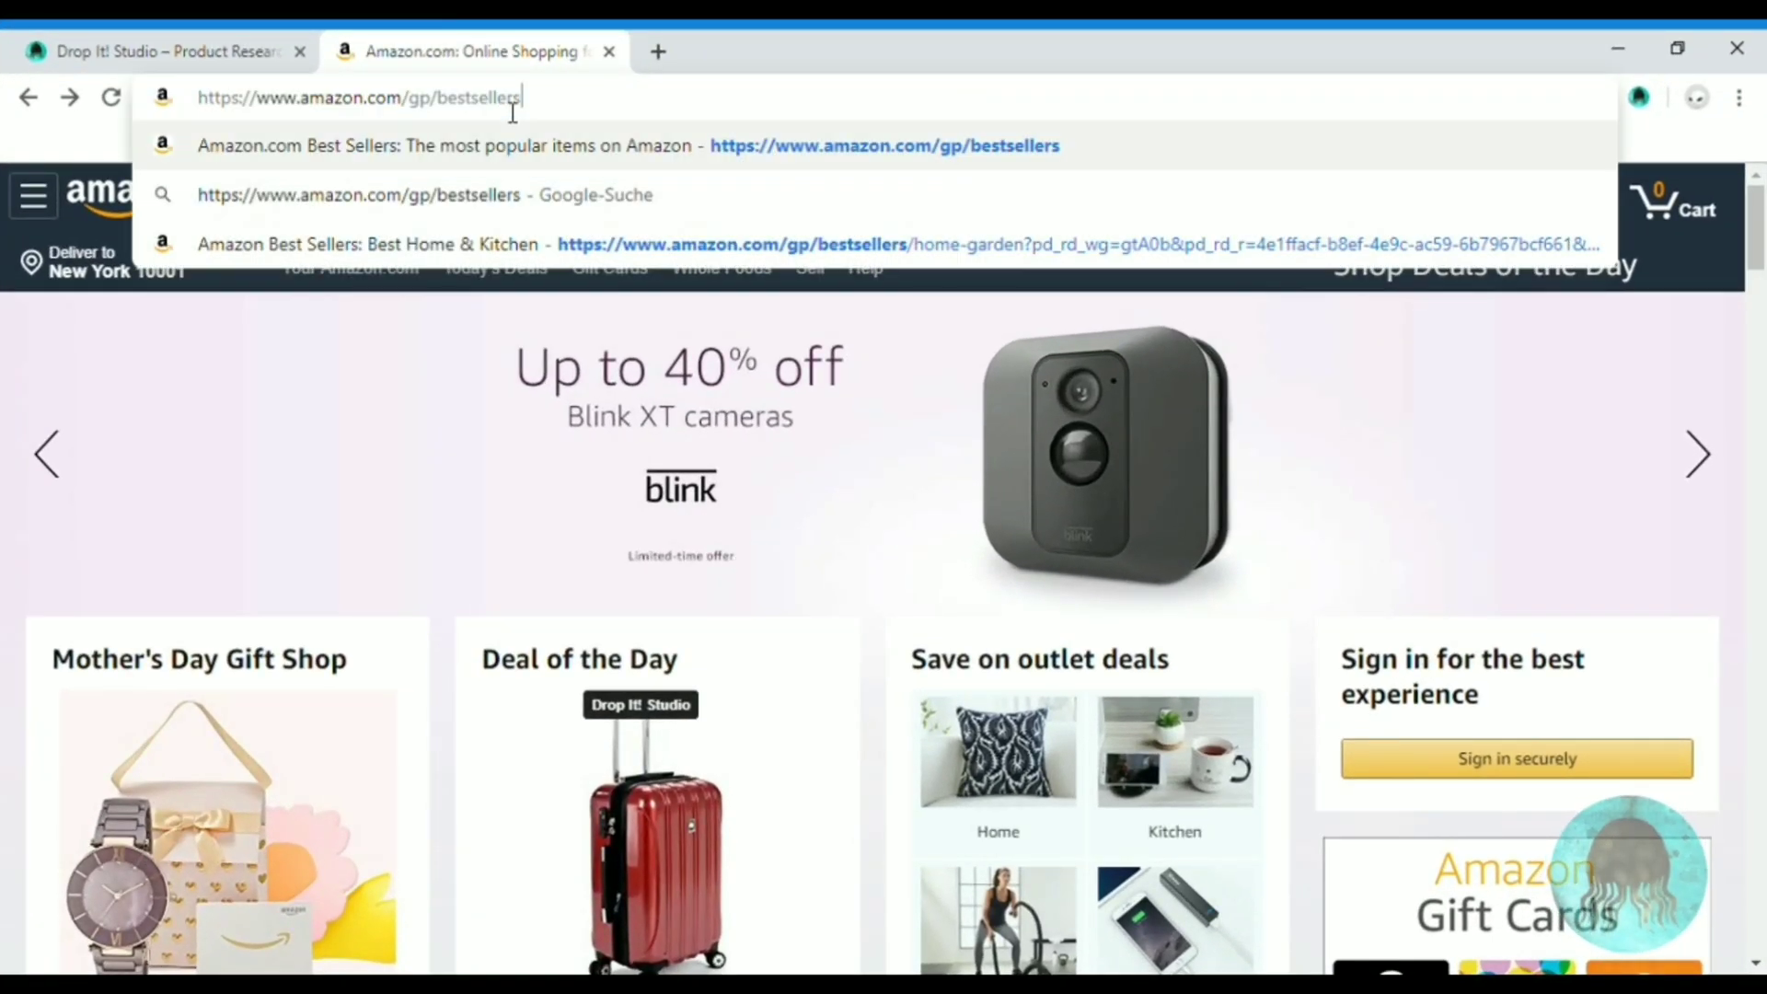
pyautogui.press('Return')
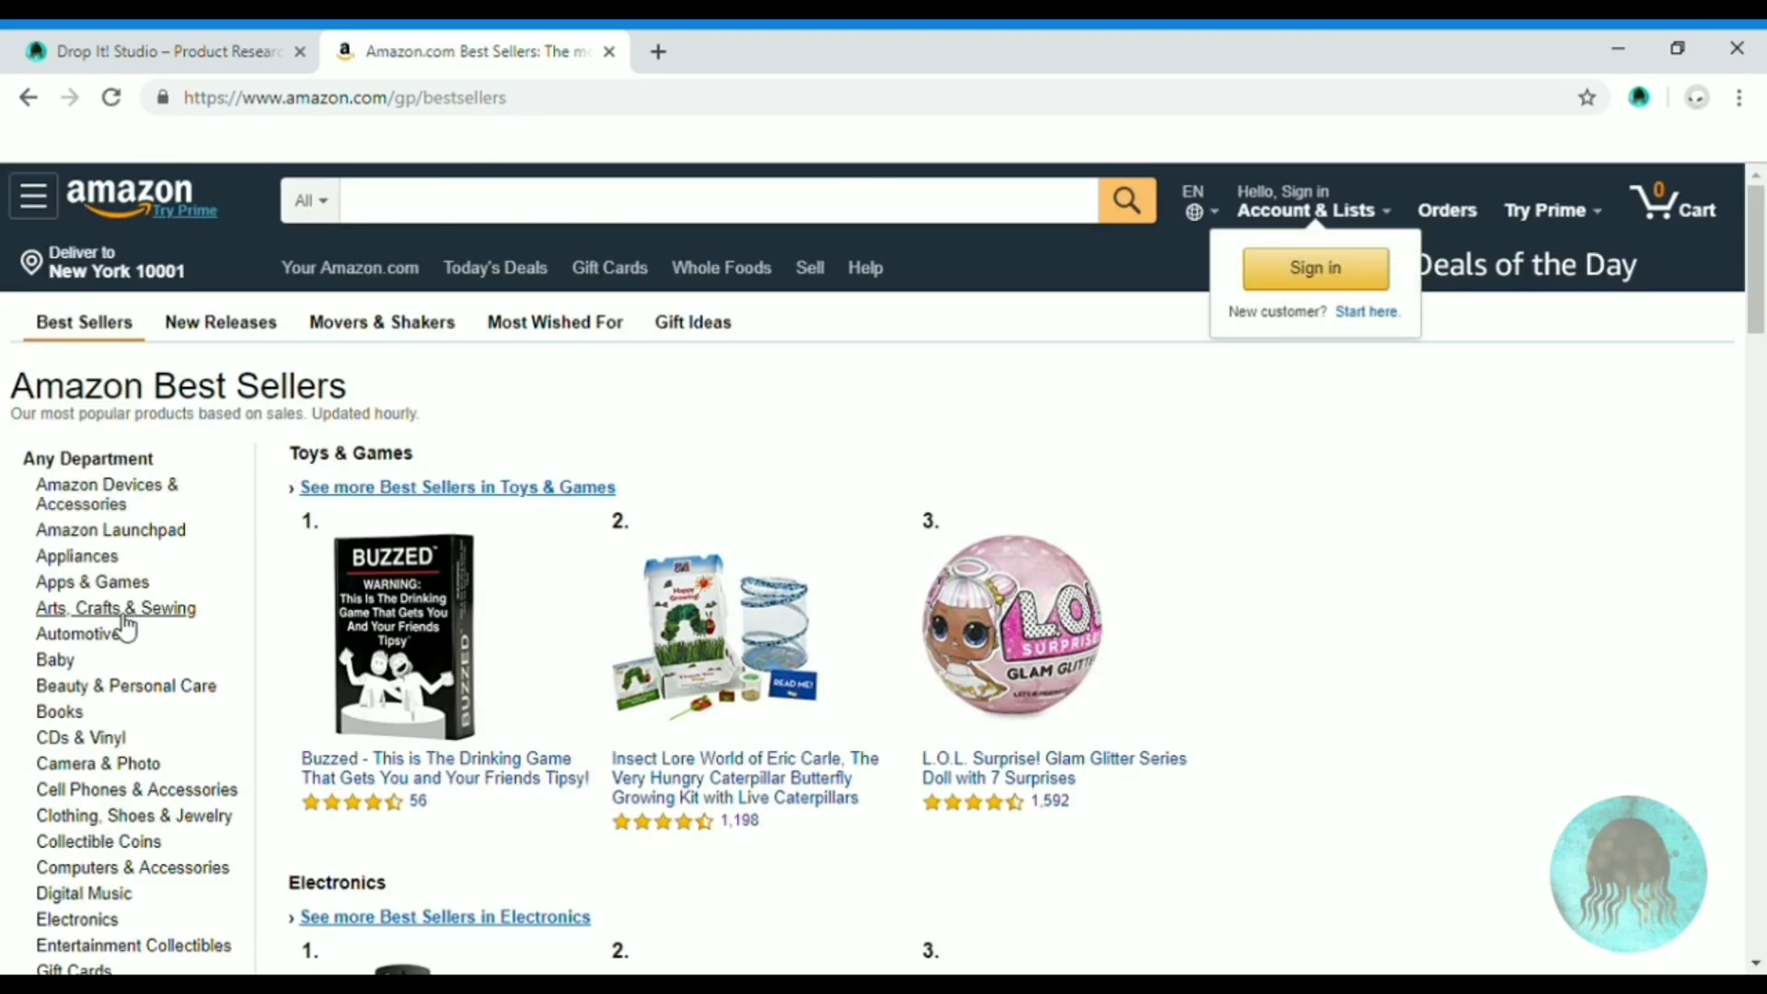
# Narrow Best Sellers to Baby > Strollers and open the Baby Jogger Glider Board
pyautogui.click(74, 663)
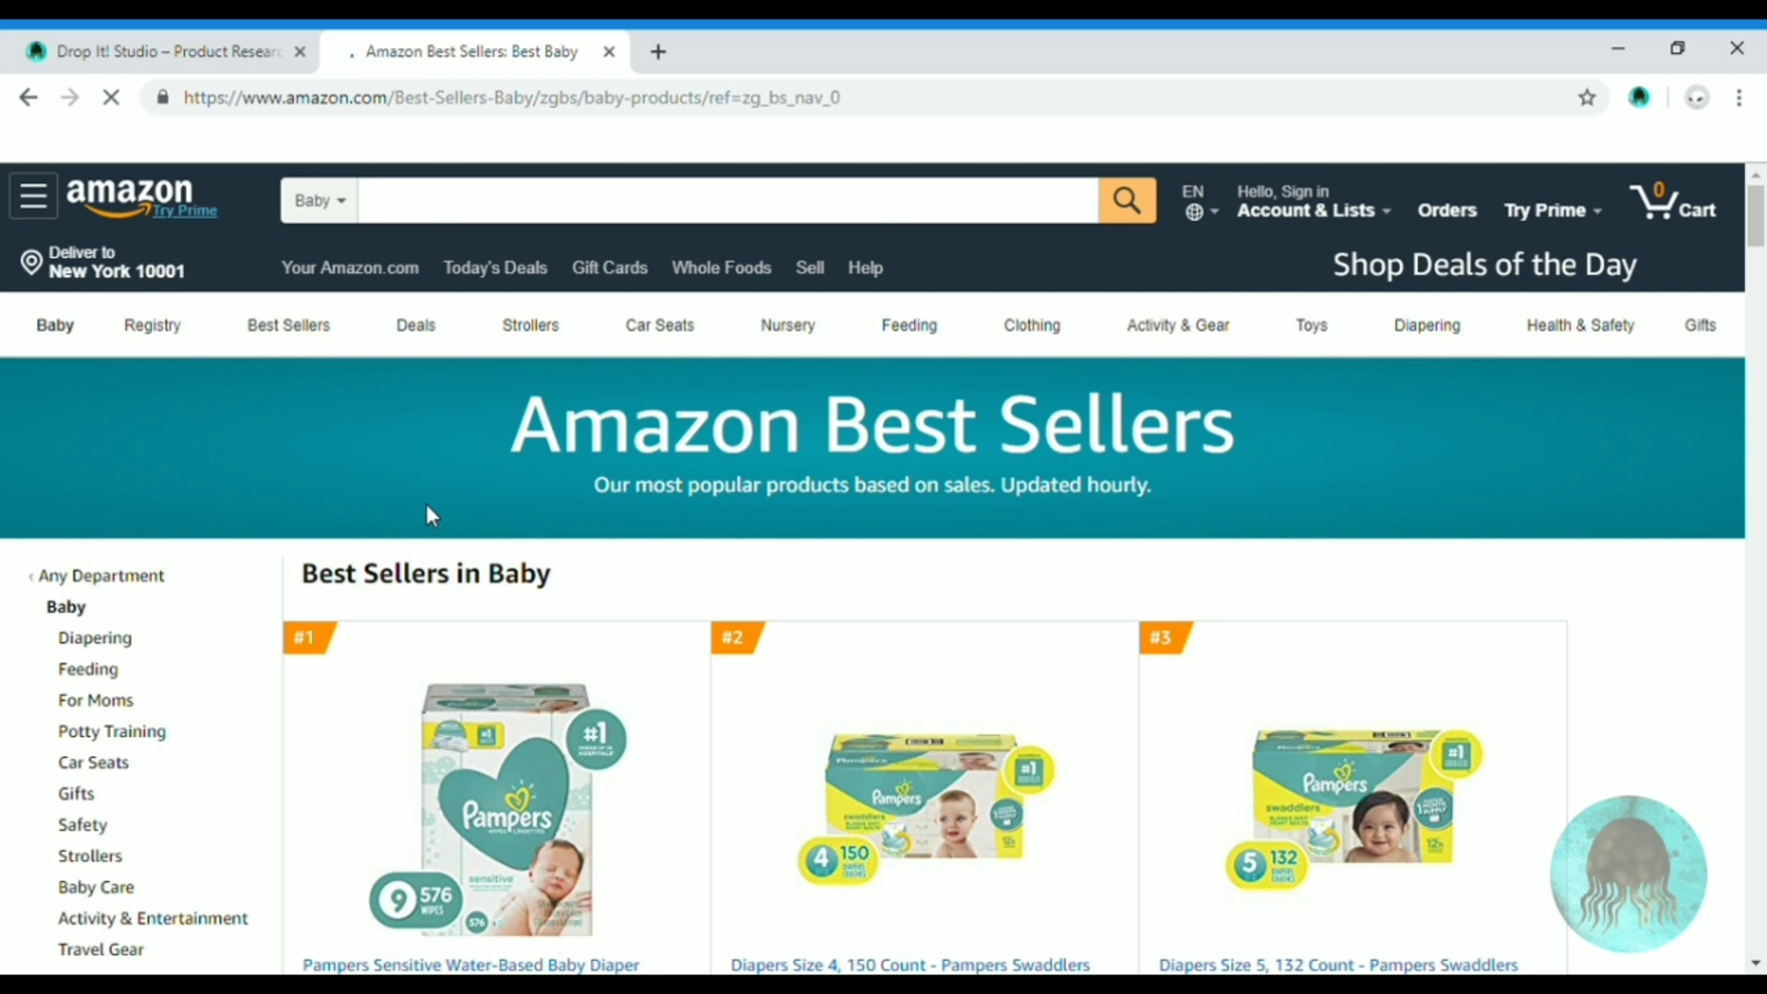
pyautogui.scroll(-1, 433, 515)
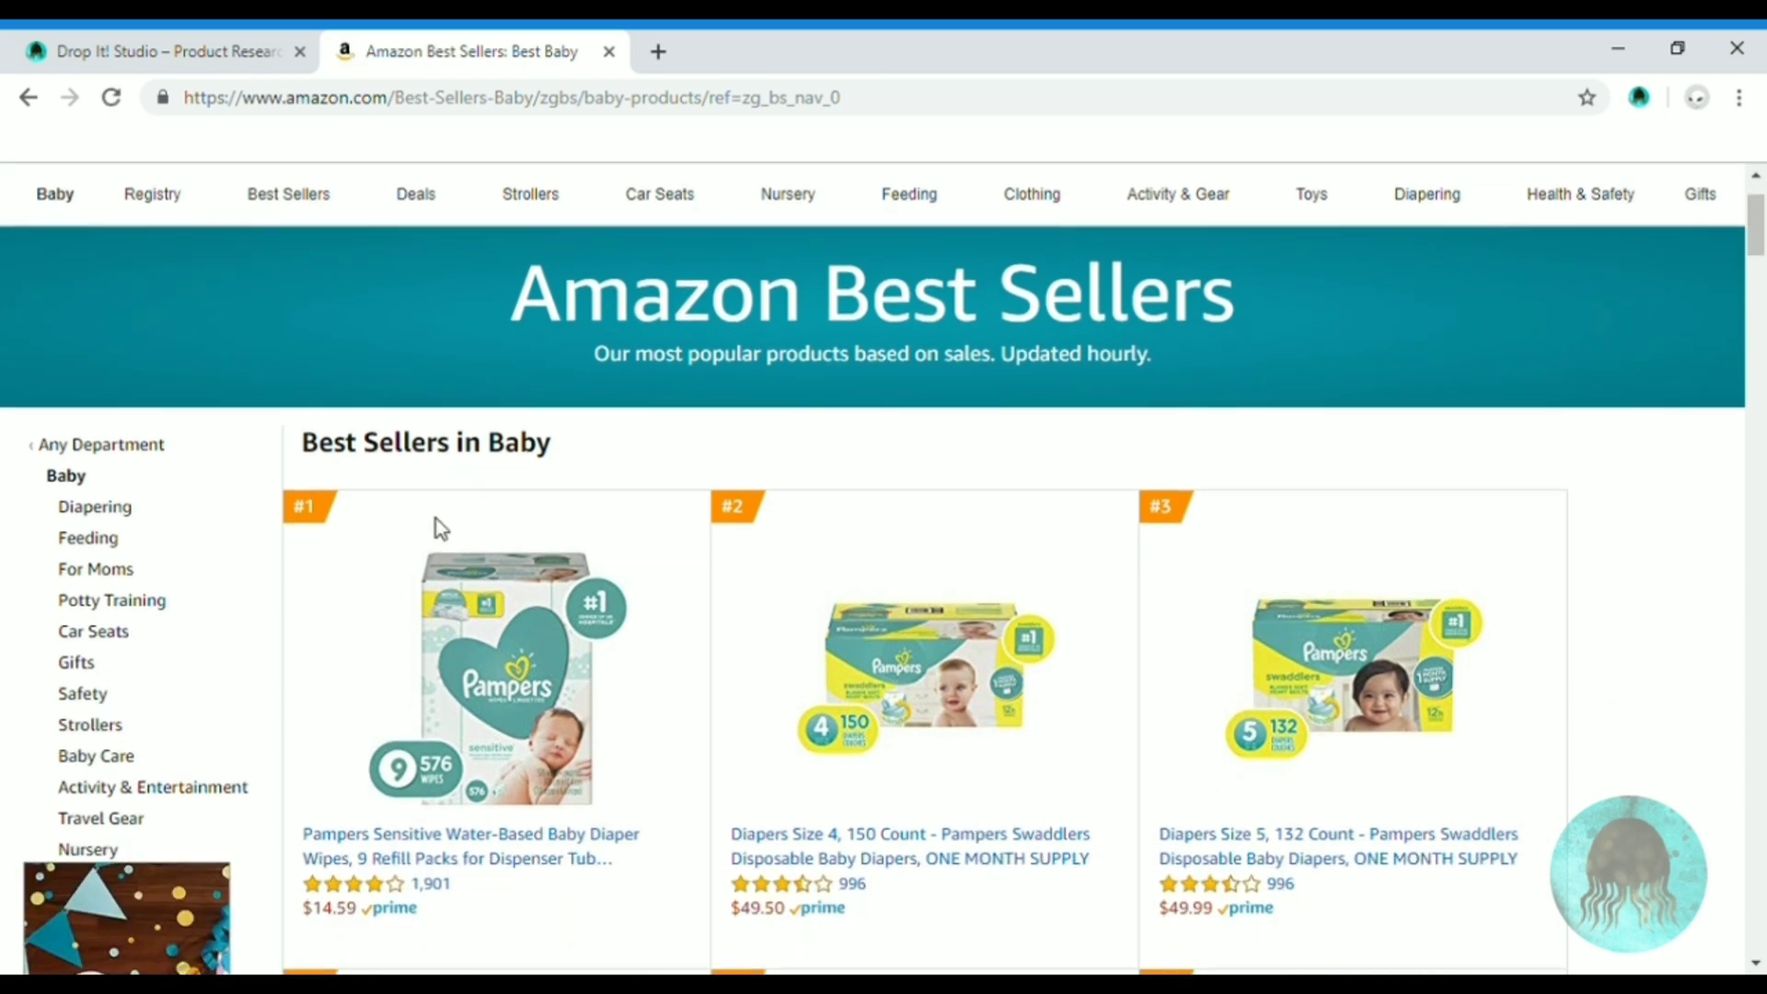
pyautogui.scroll(-1, 437, 523)
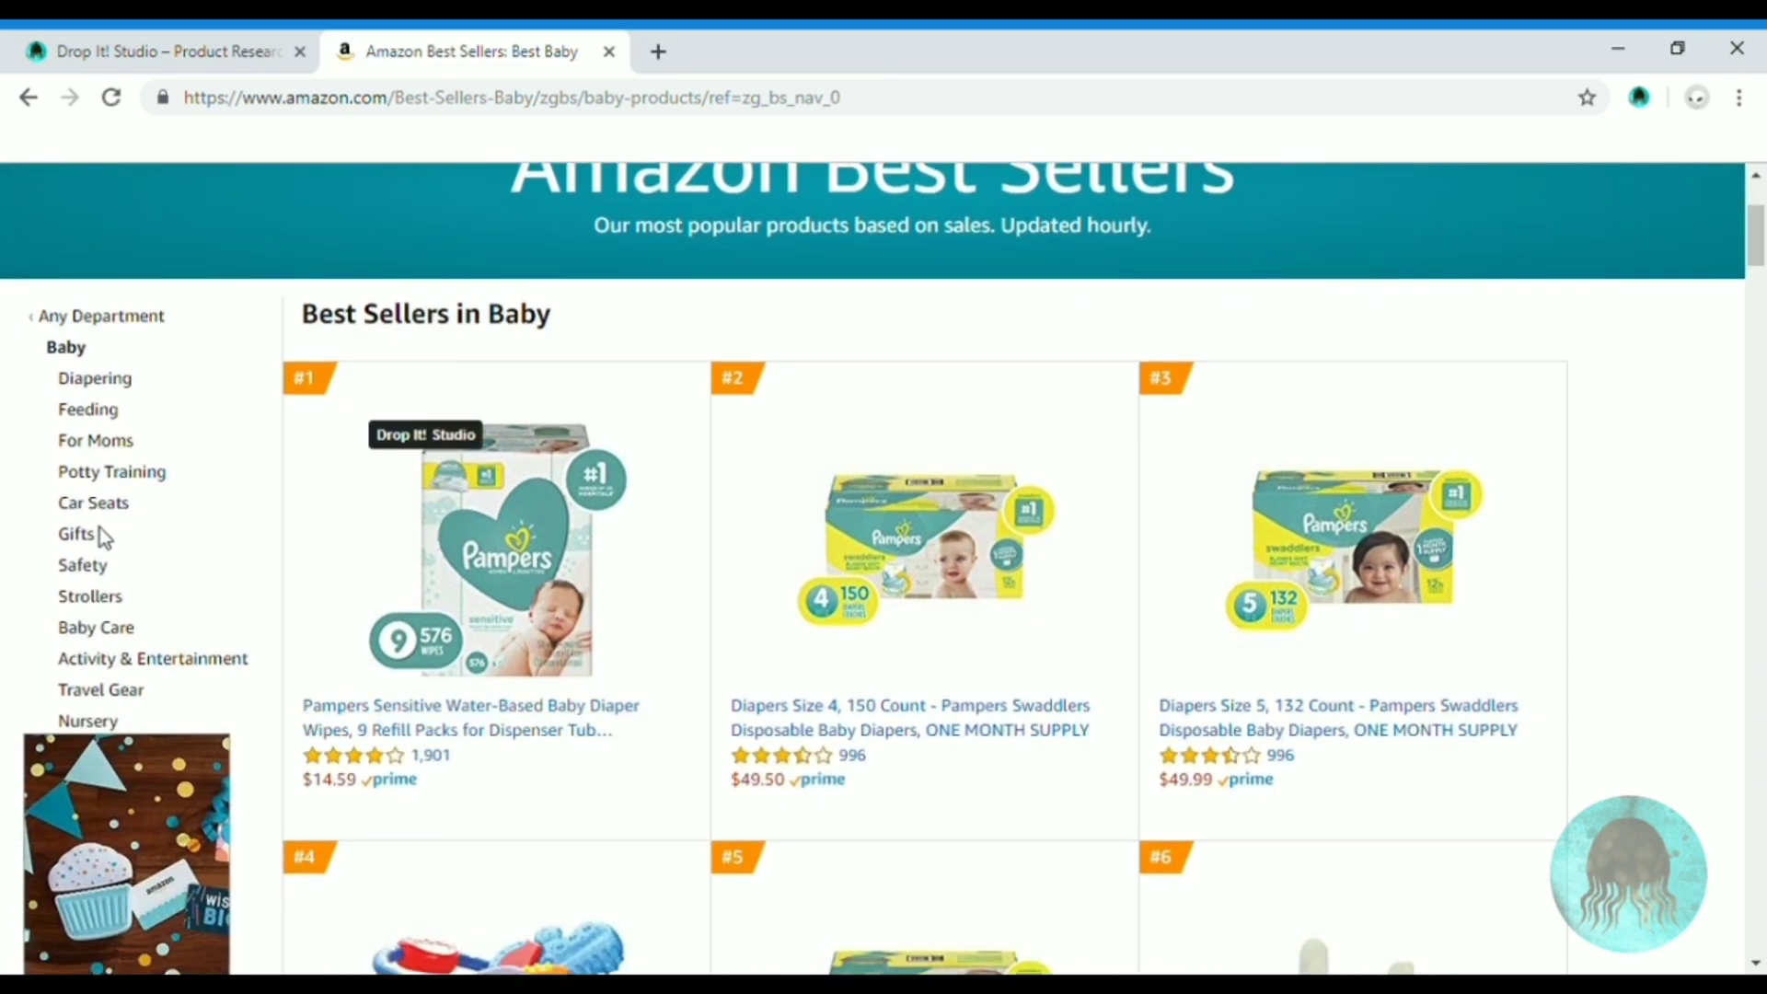
pyautogui.click(104, 605)
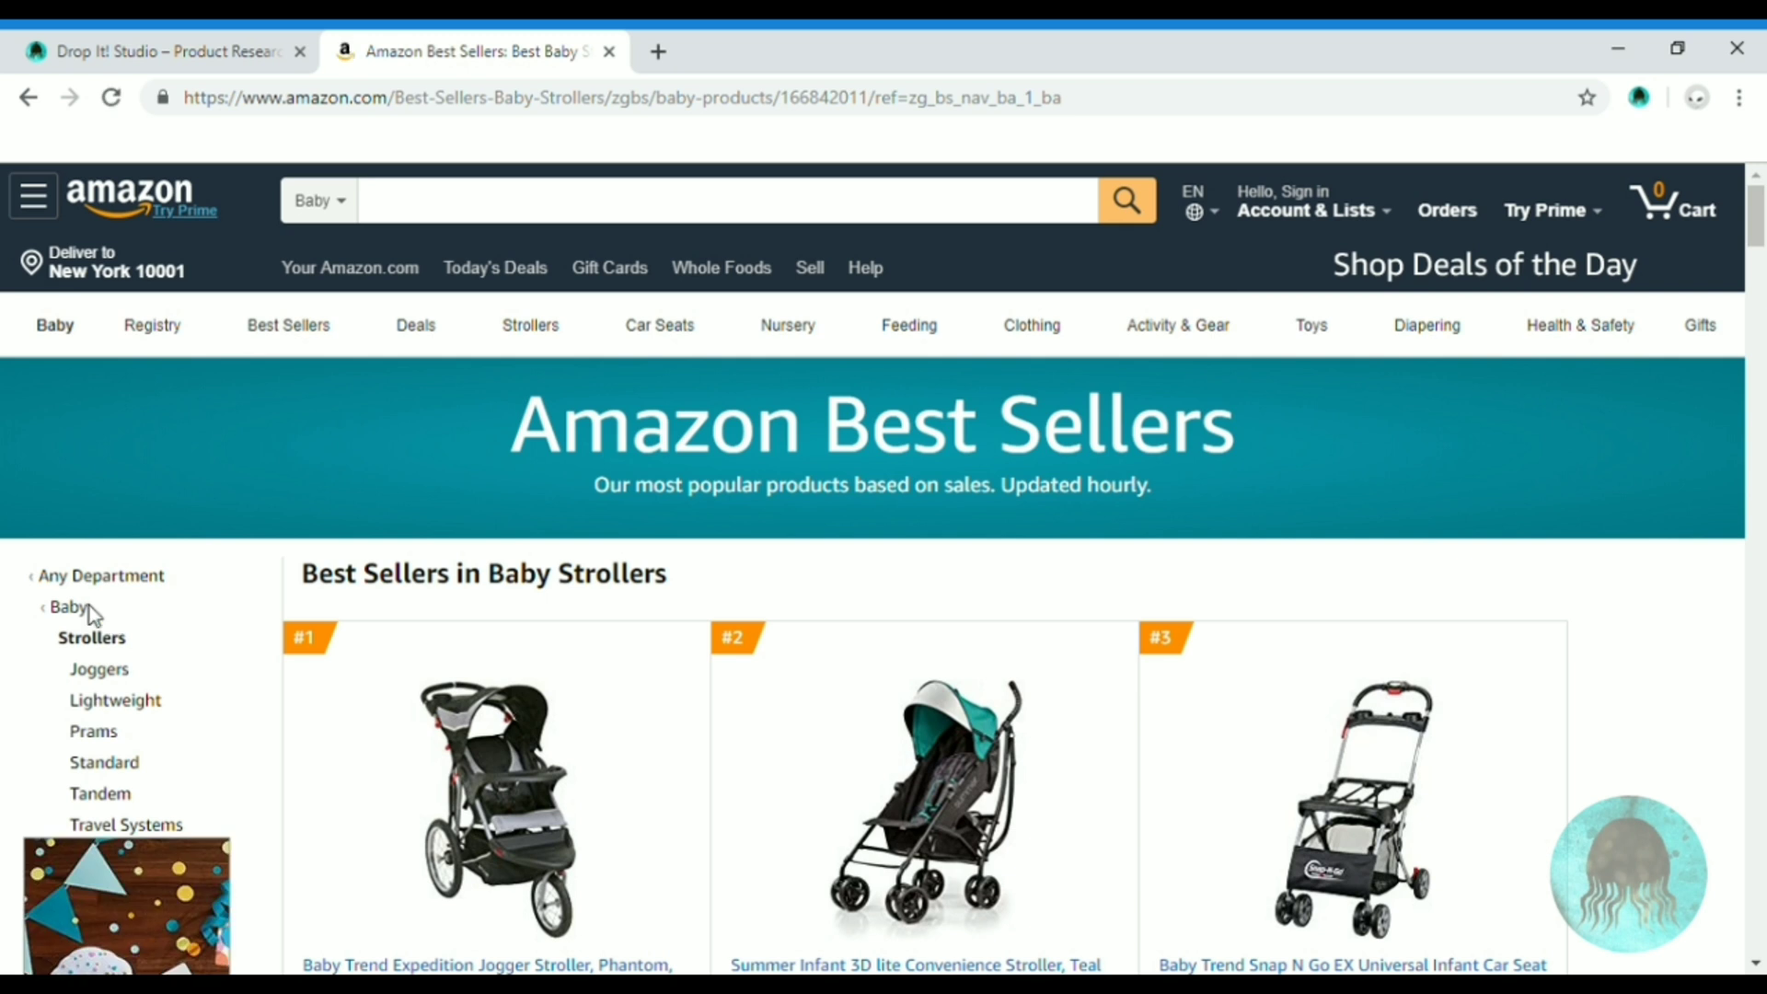
pyautogui.scroll(-5, 721, 604)
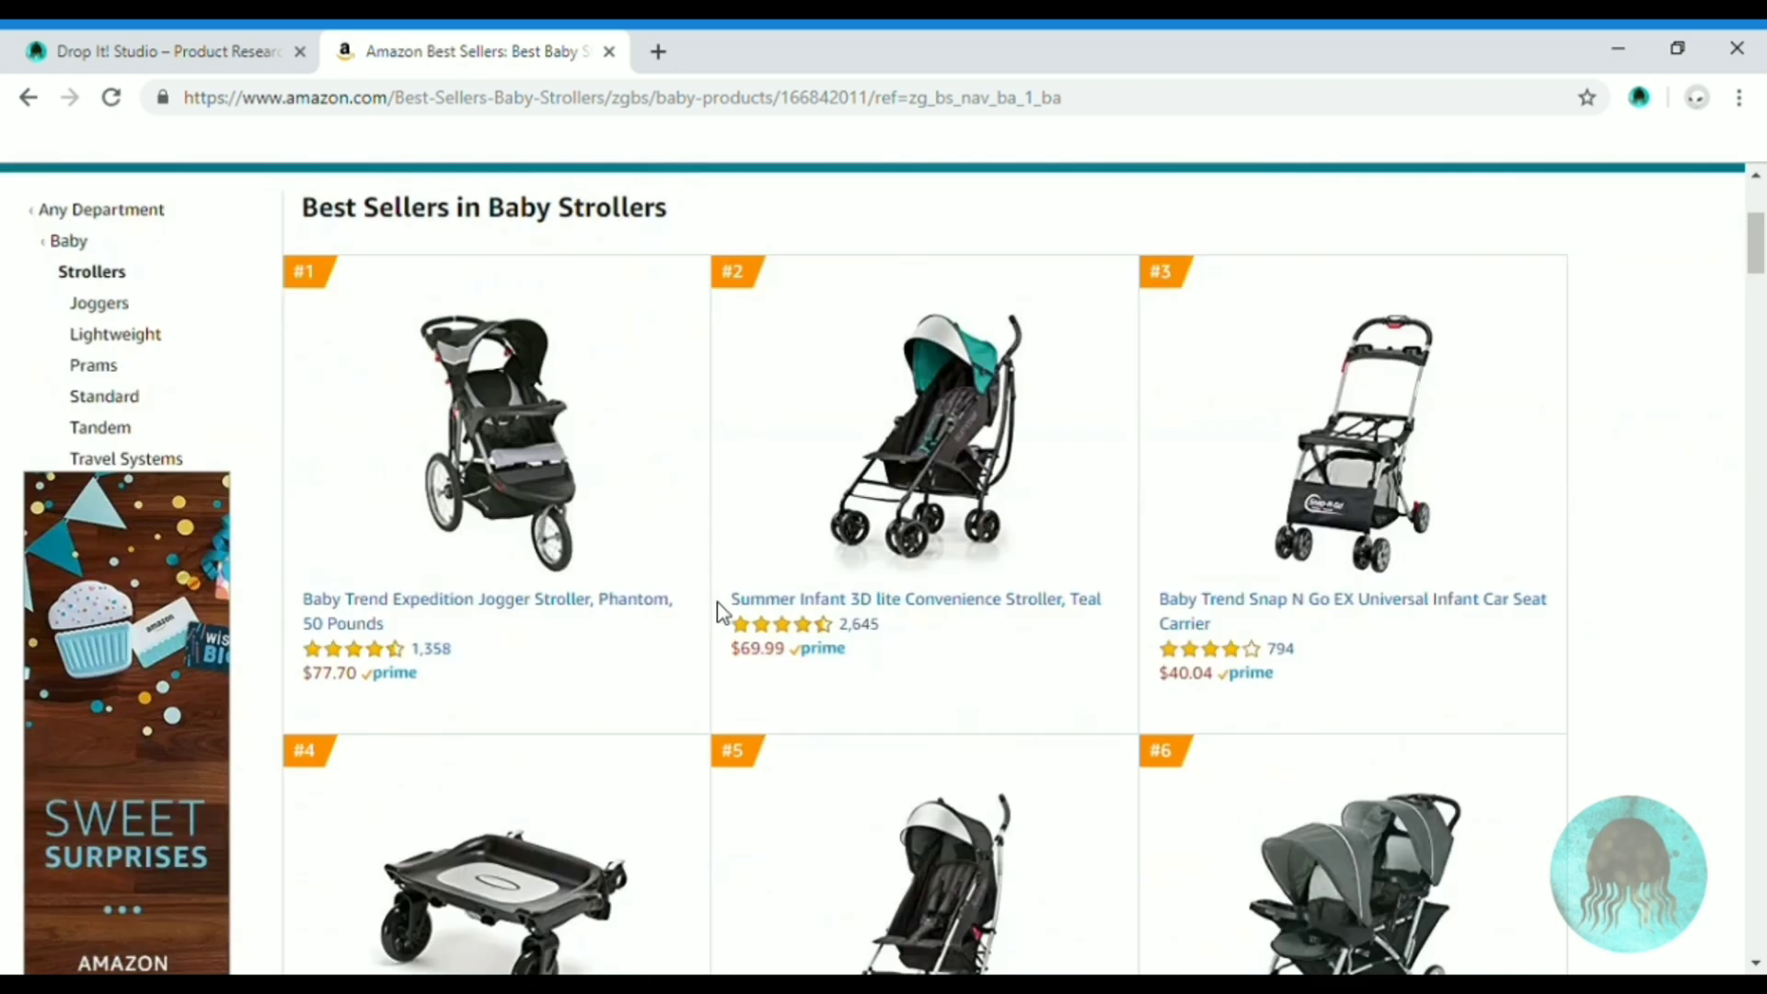
pyautogui.scroll(-1, 721, 603)
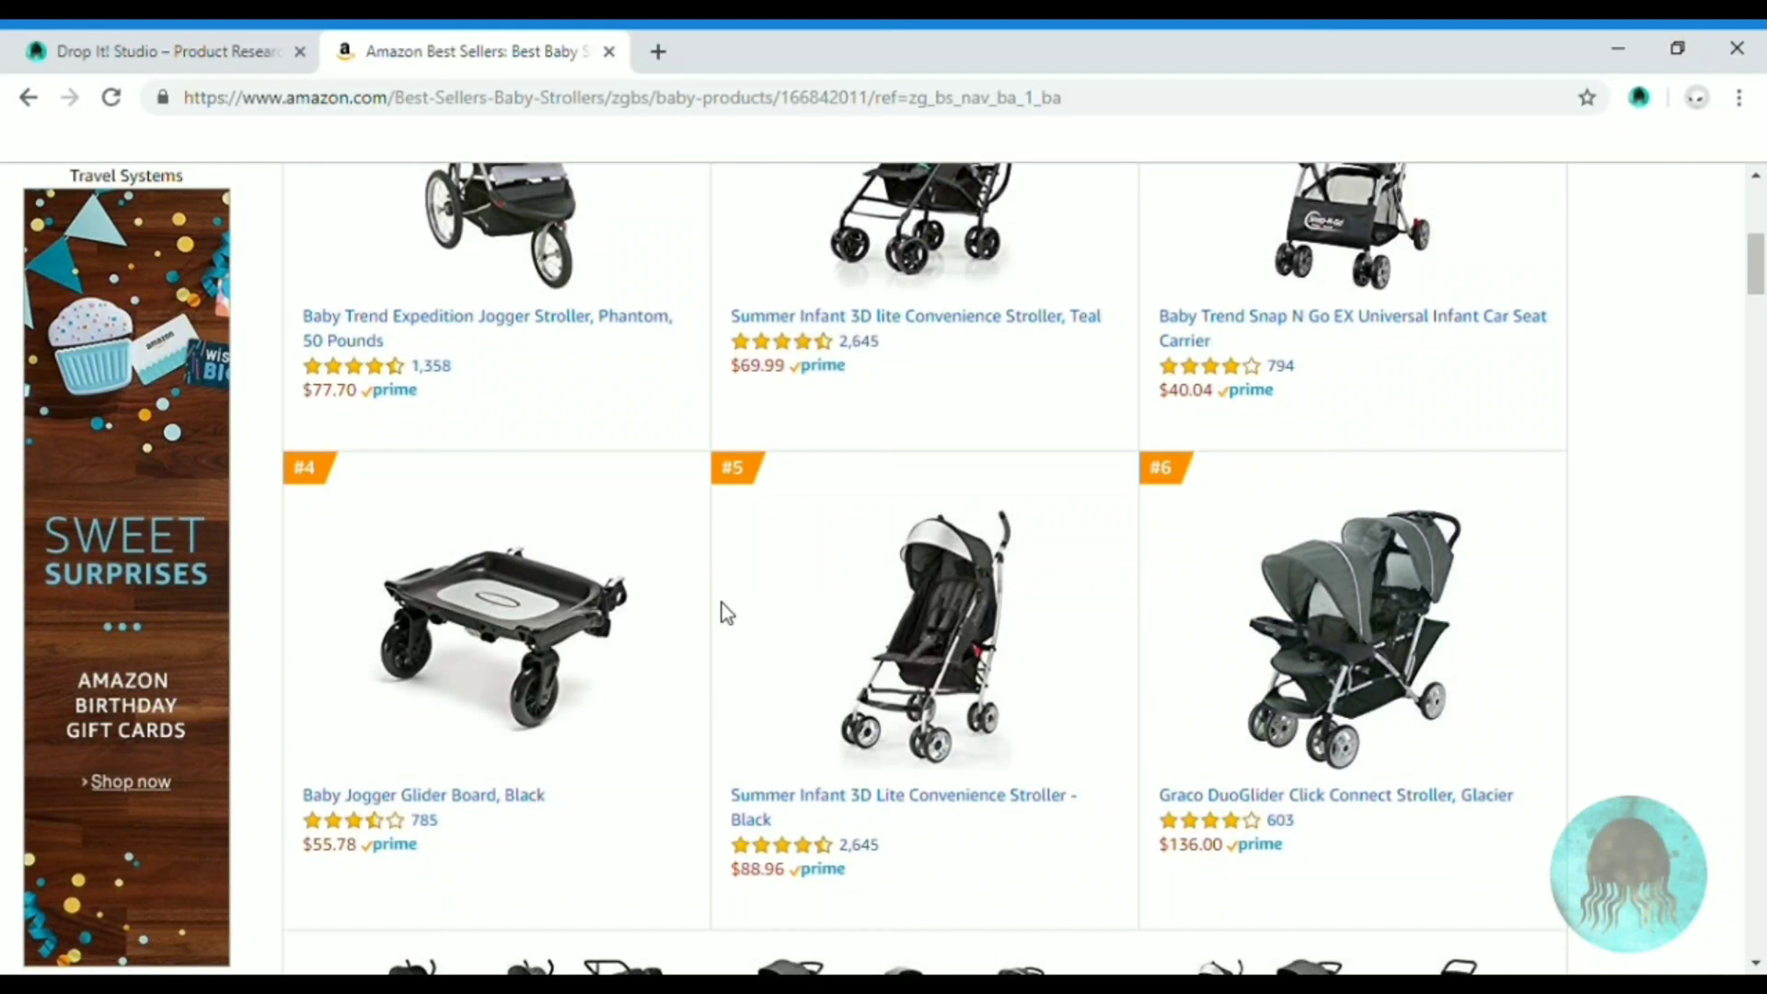
pyautogui.click(552, 612)
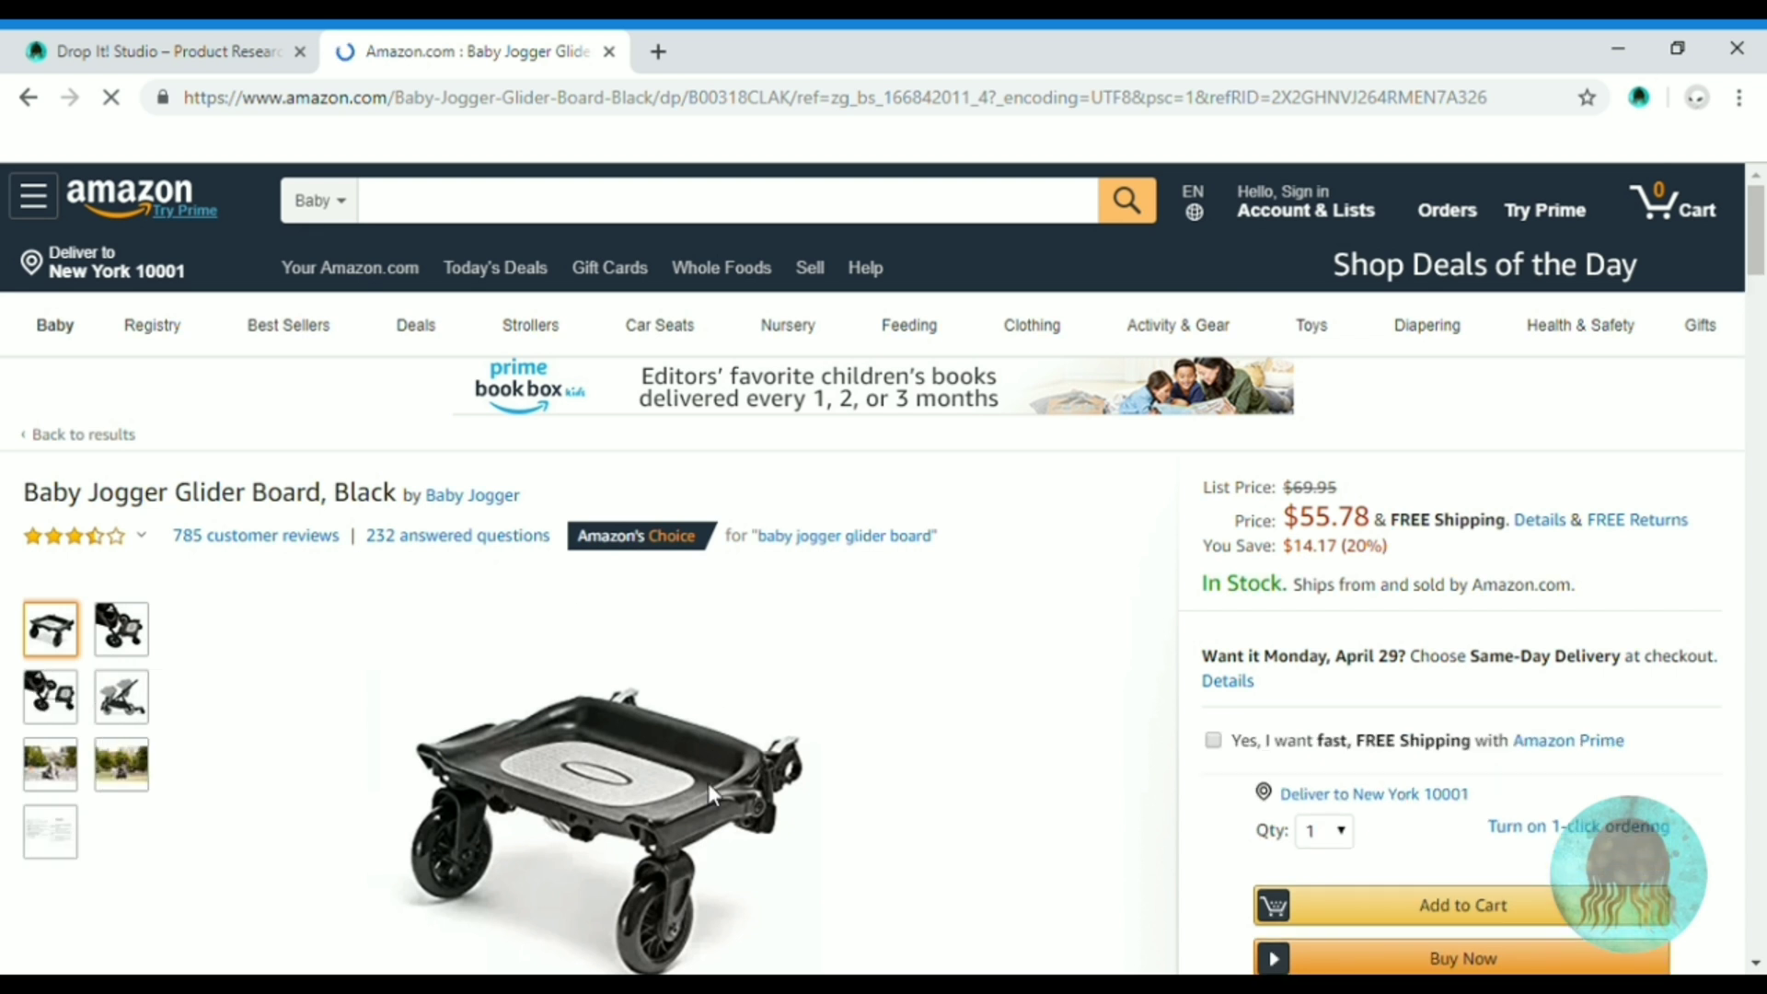
# Show the Glider Board's Drop It! Studio price comparison, logging in with Facebook
pyautogui.moveTo(720, 783)
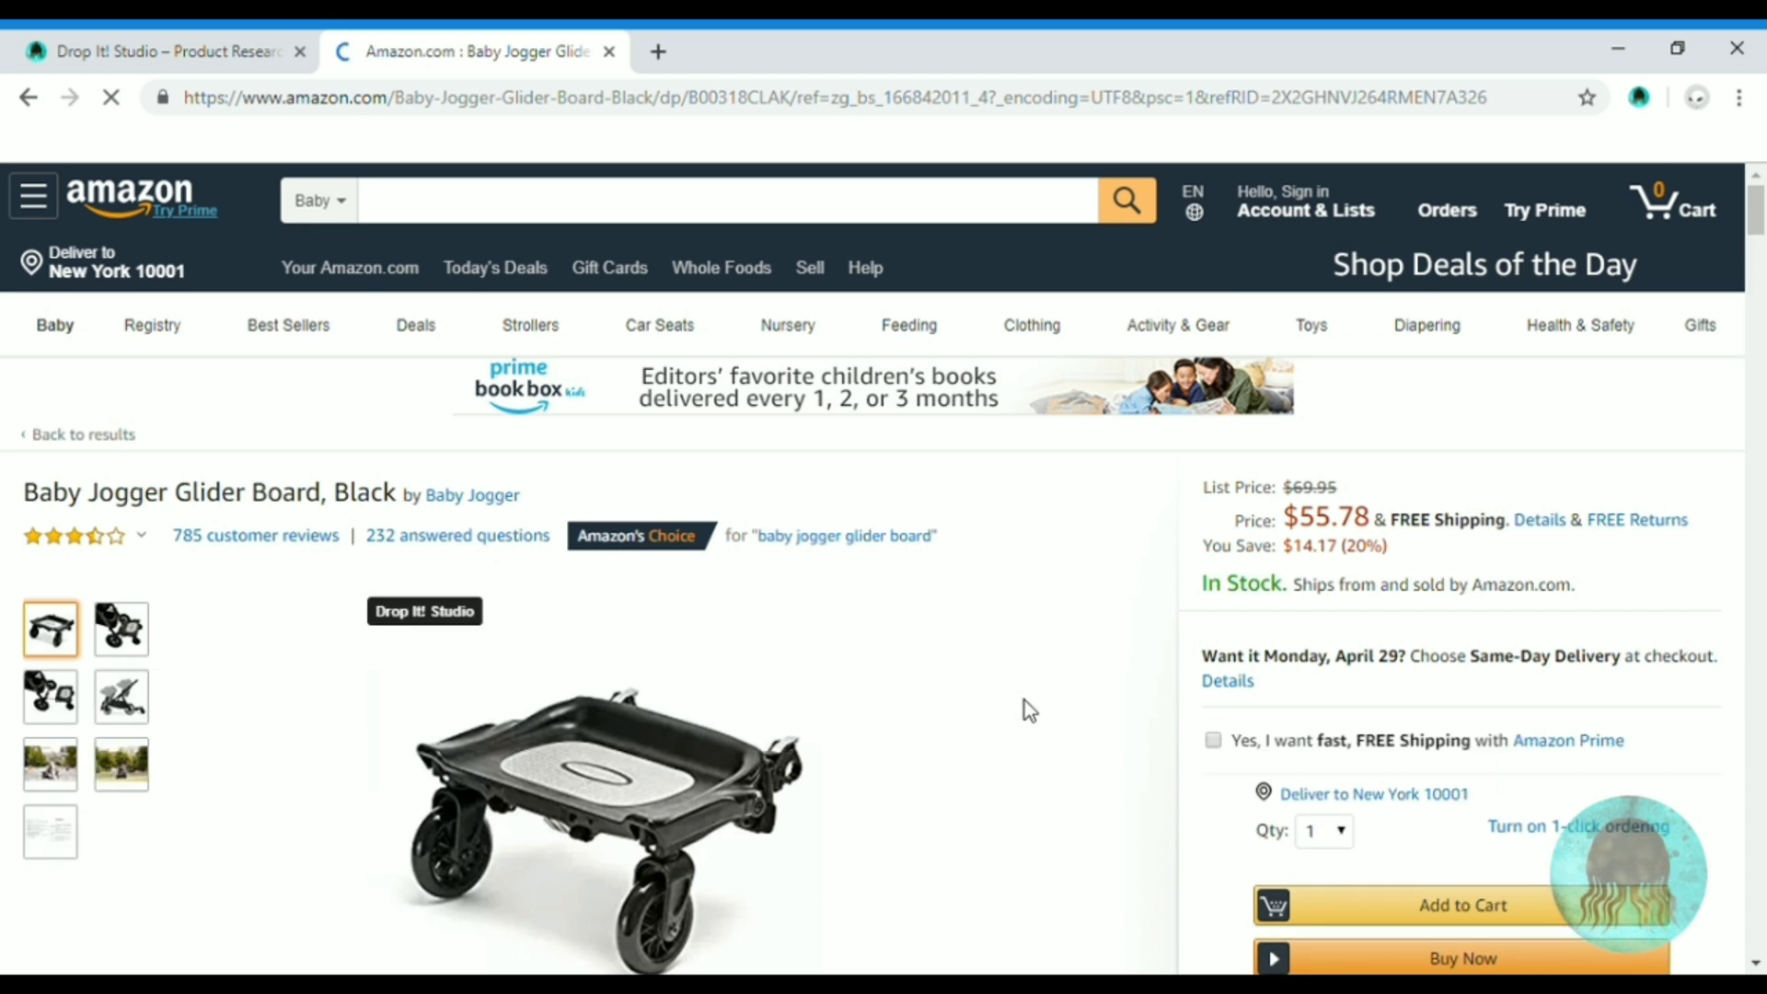
pyautogui.click(458, 622)
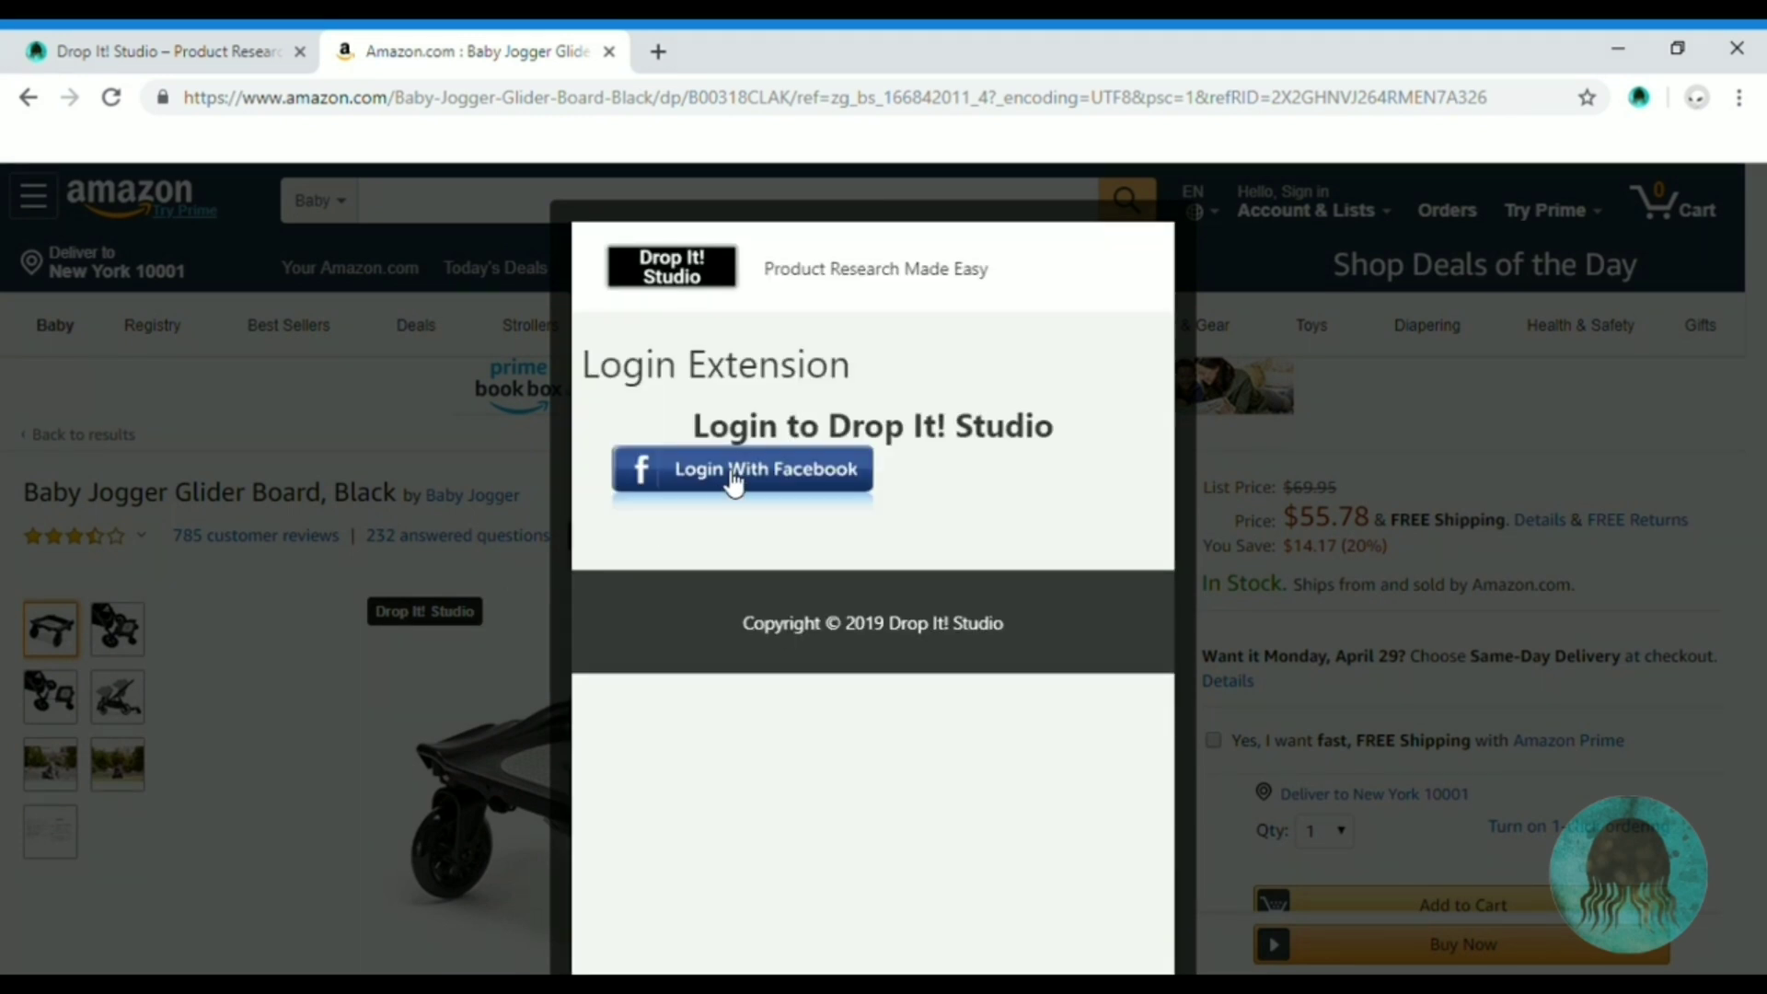
pyautogui.click(734, 471)
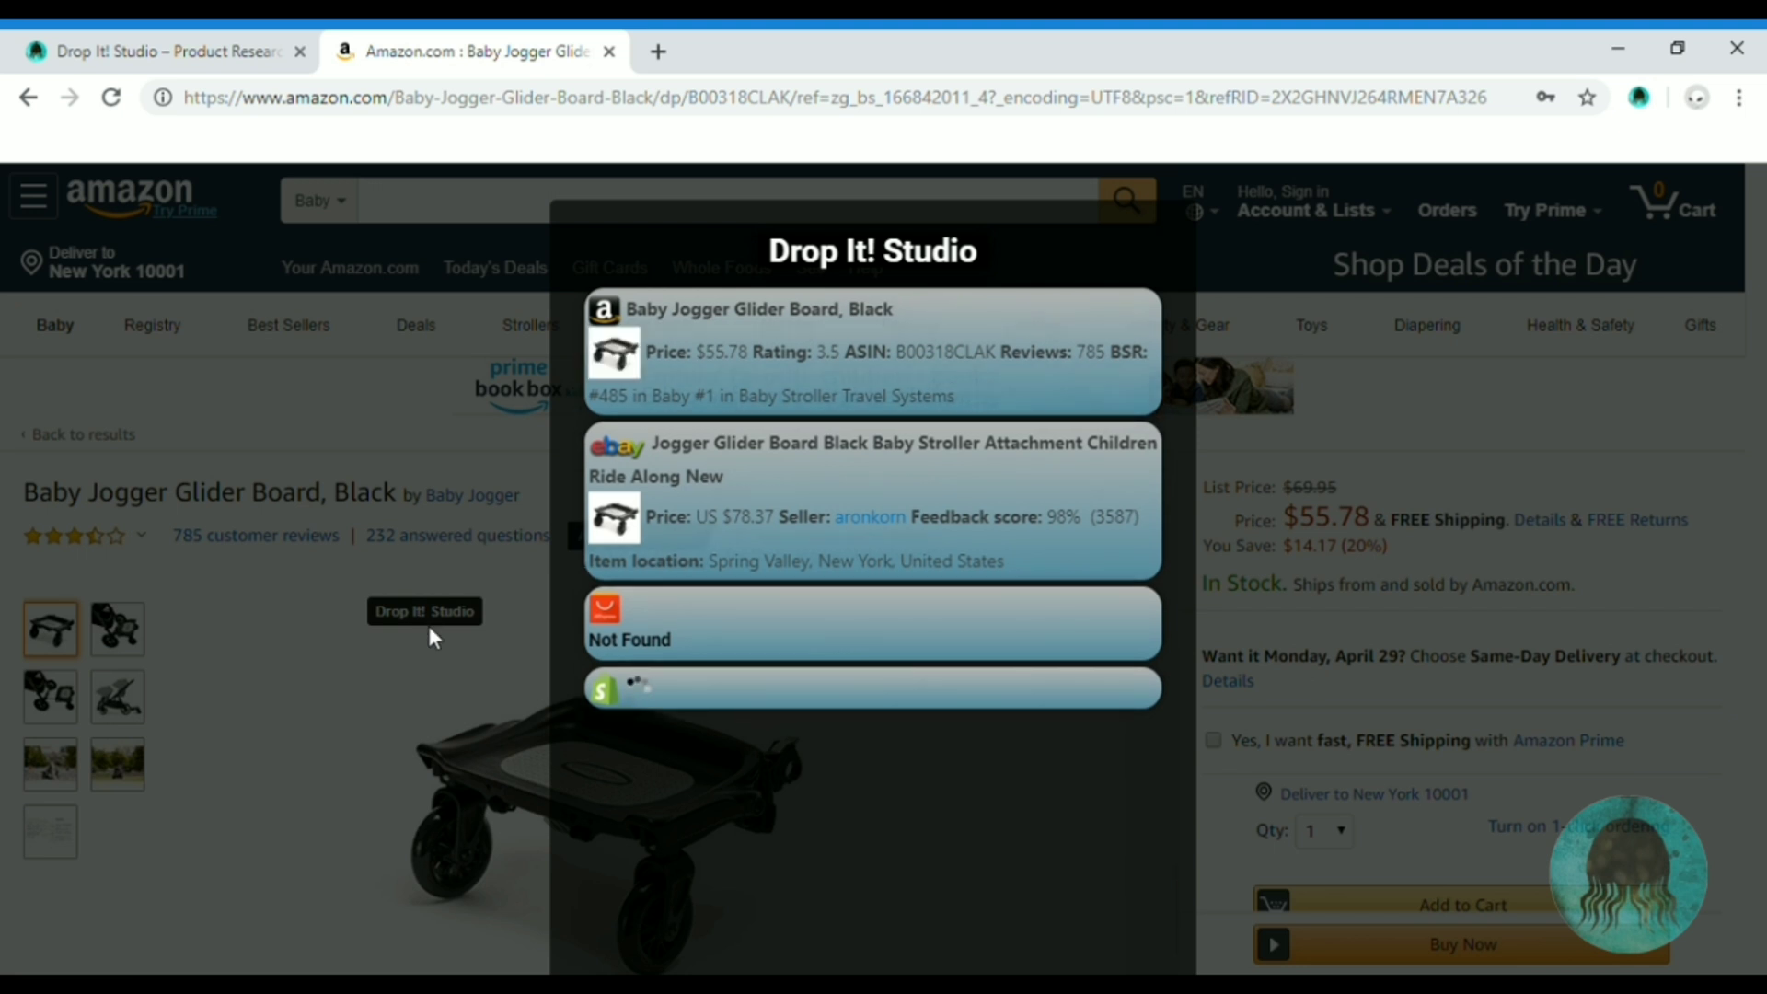
pyautogui.moveTo(775, 529); pyautogui.dragTo(714, 538)
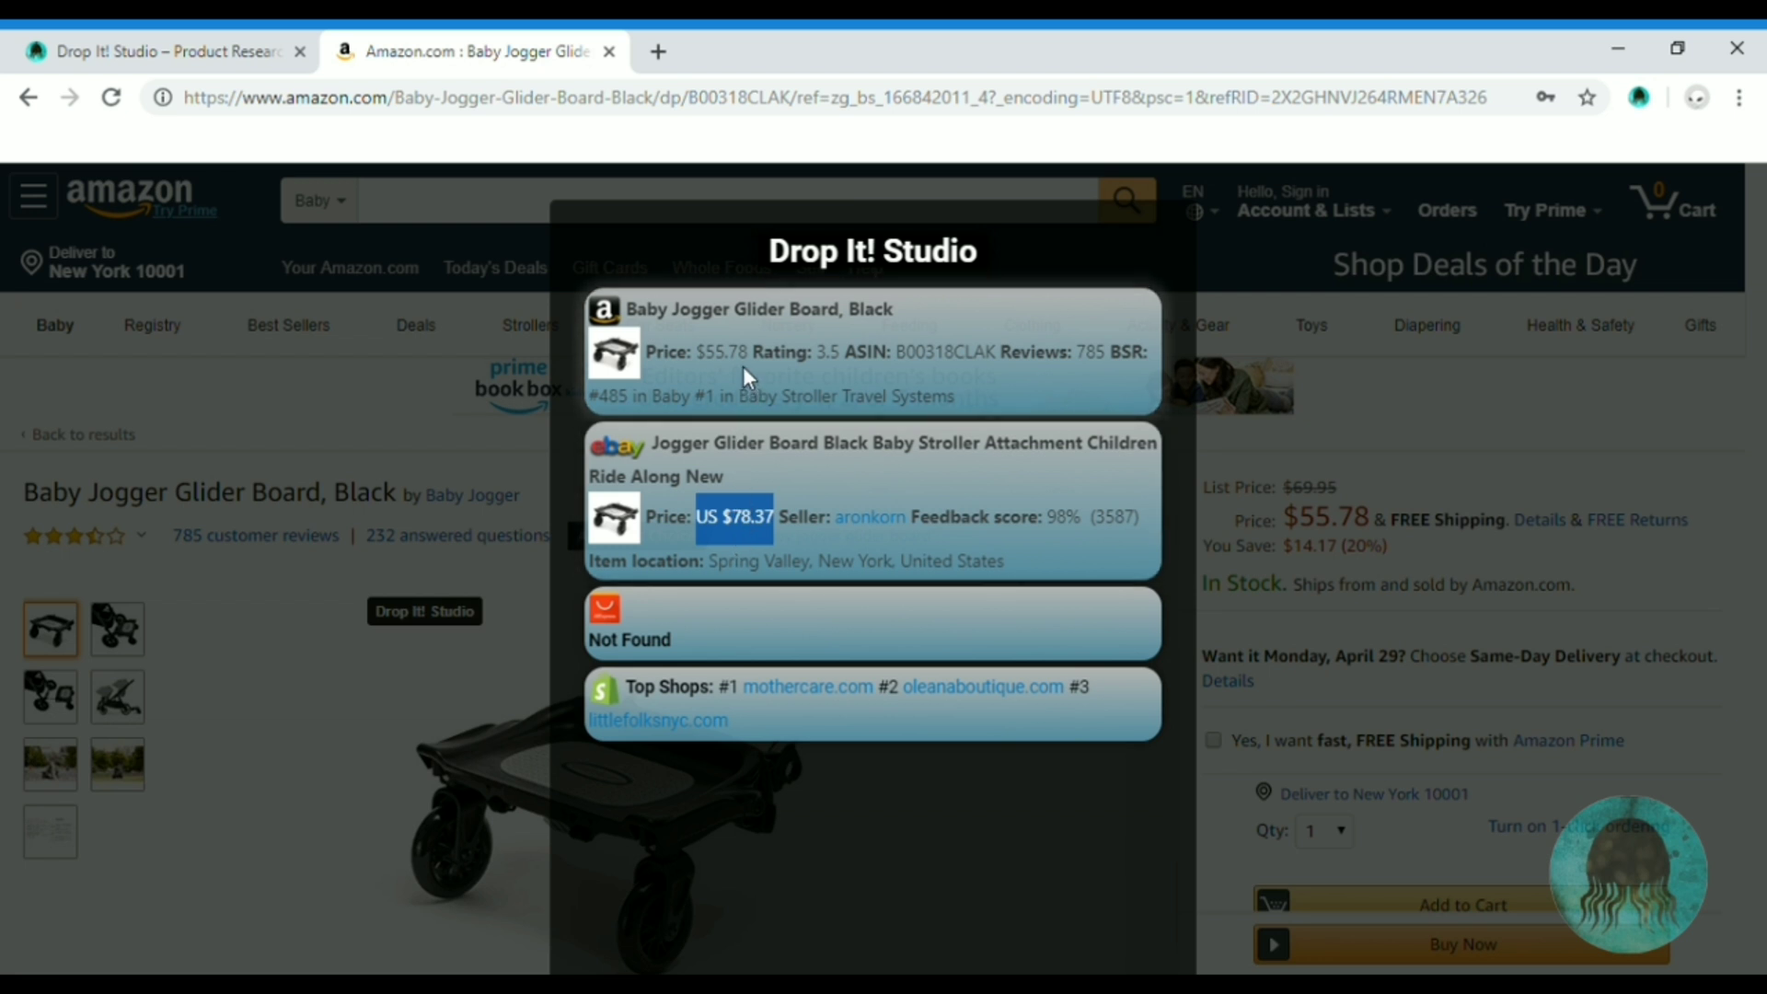
pyautogui.moveTo(752, 366); pyautogui.dragTo(711, 370)
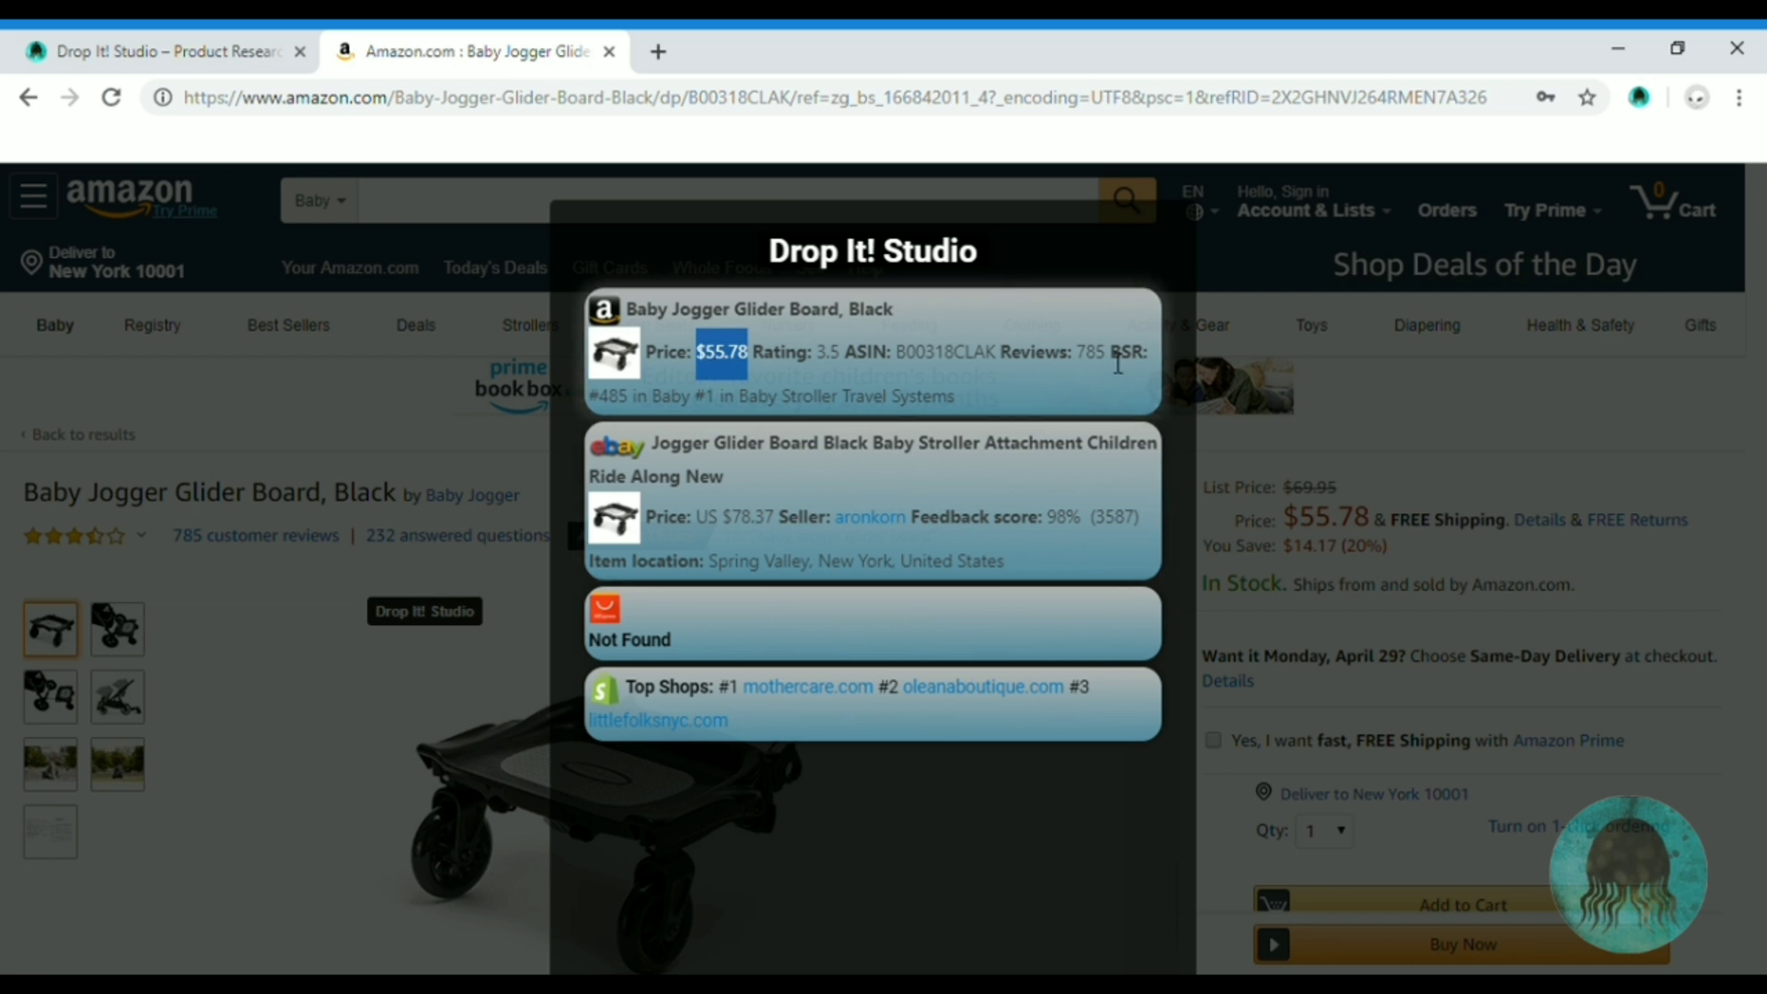
pyautogui.moveTo(1110, 362); pyautogui.dragTo(1071, 364)
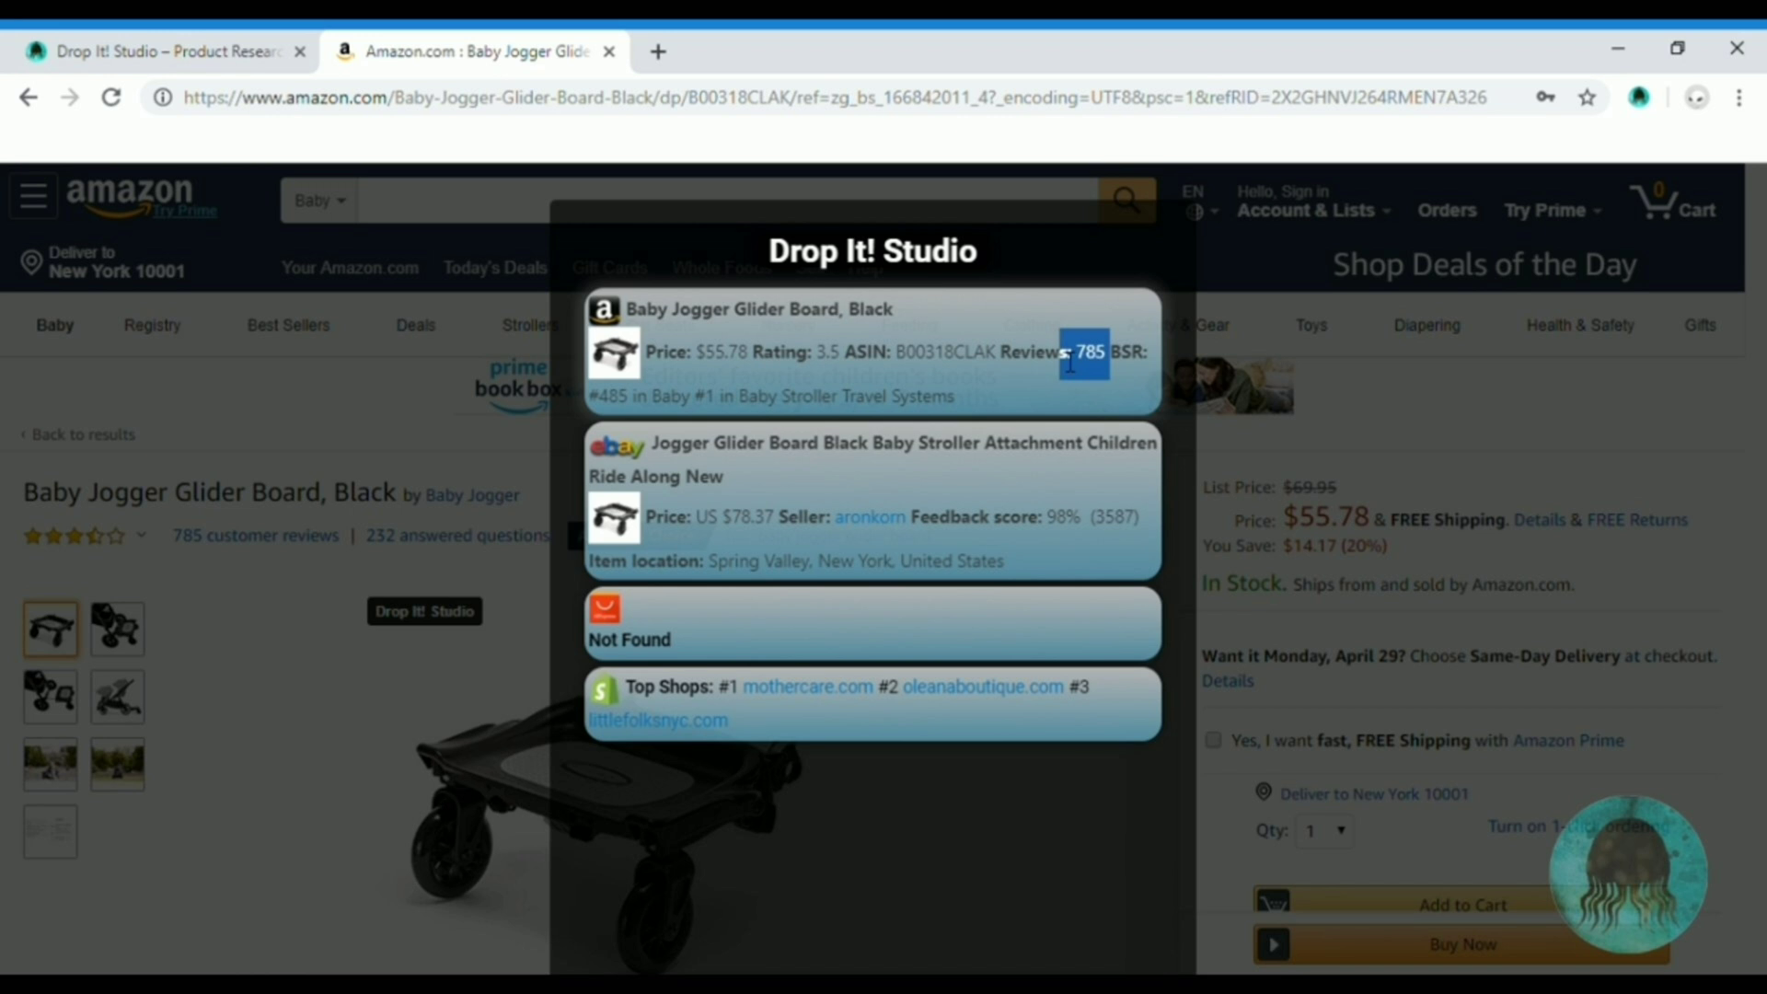
pyautogui.moveTo(906, 359); pyautogui.dragTo(1011, 357)
pyautogui.moveTo(754, 359); pyautogui.dragTo(845, 364)
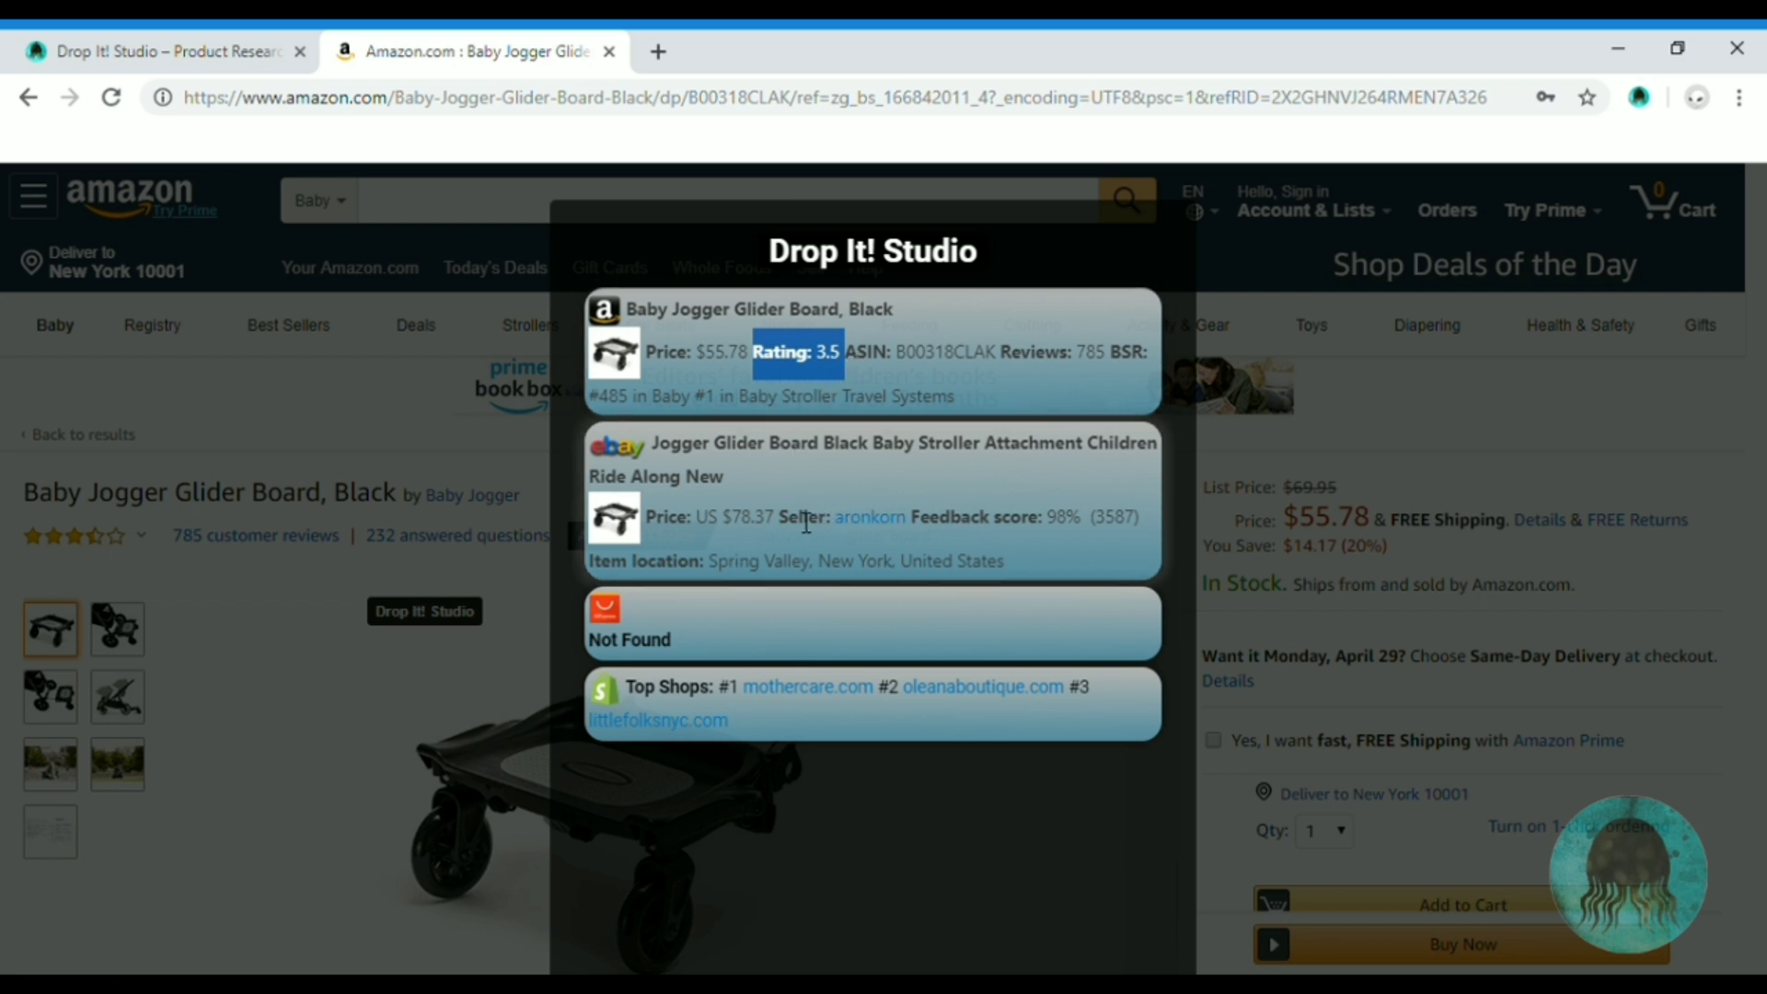
pyautogui.moveTo(656, 529); pyautogui.dragTo(938, 531)
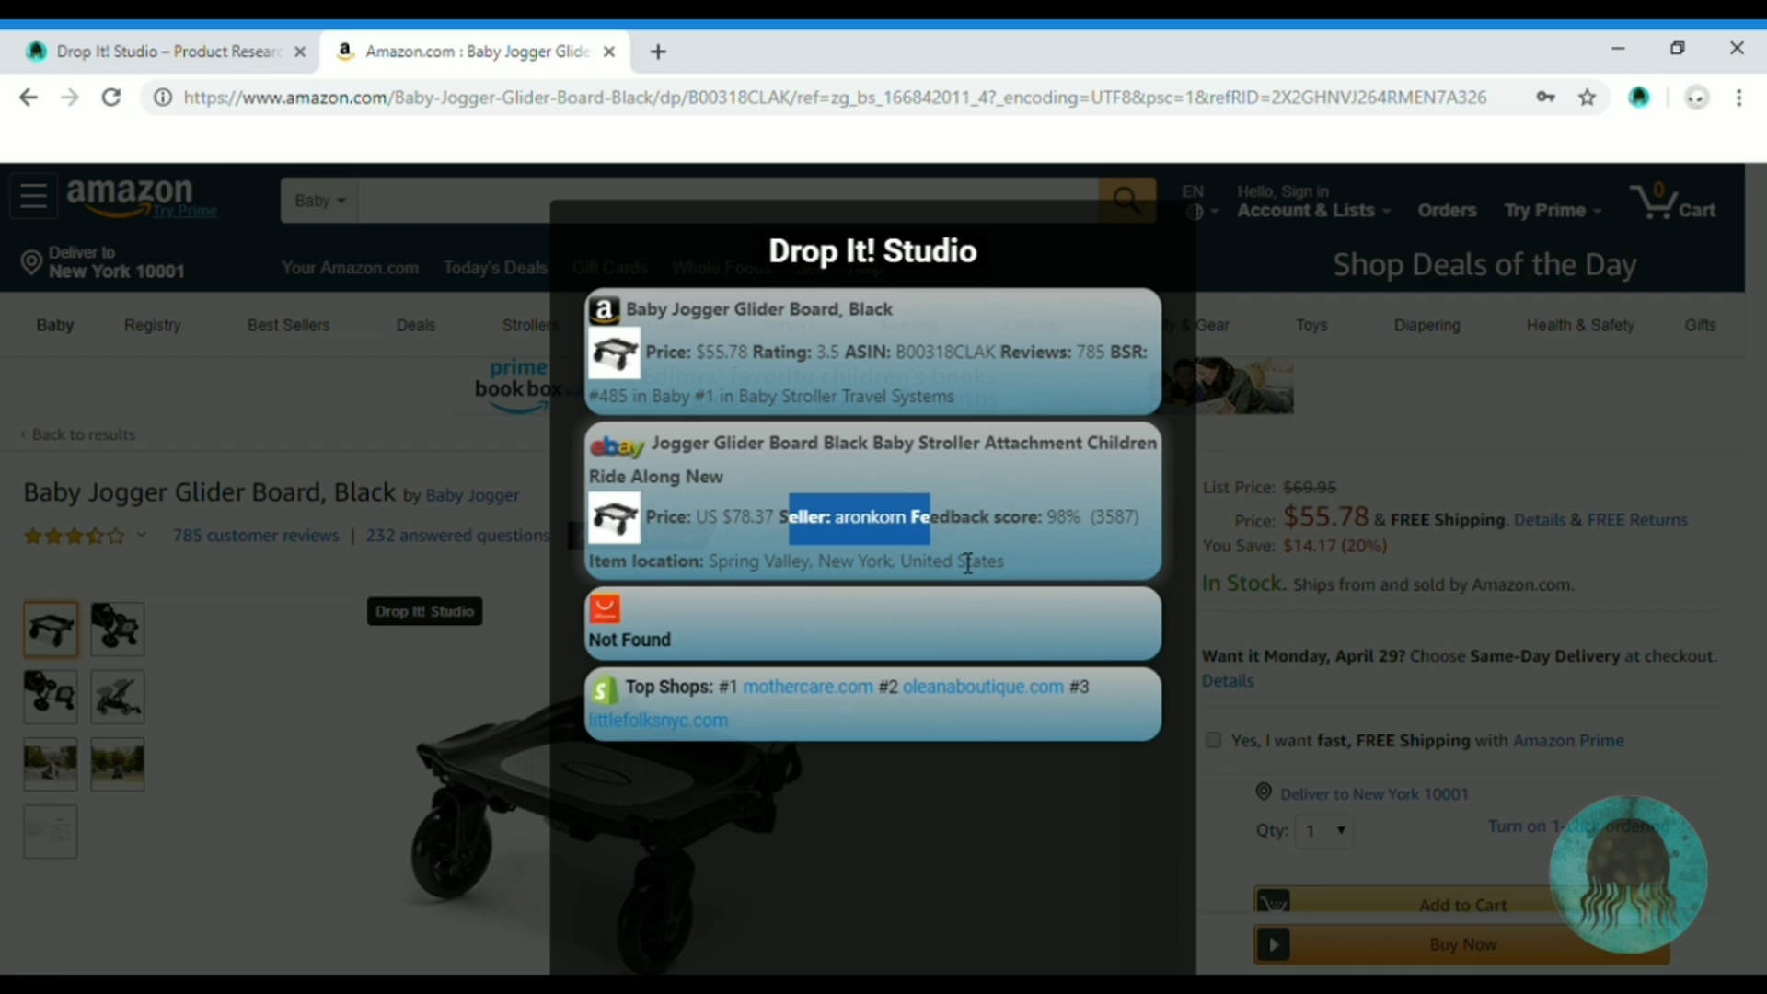
pyautogui.click(968, 532)
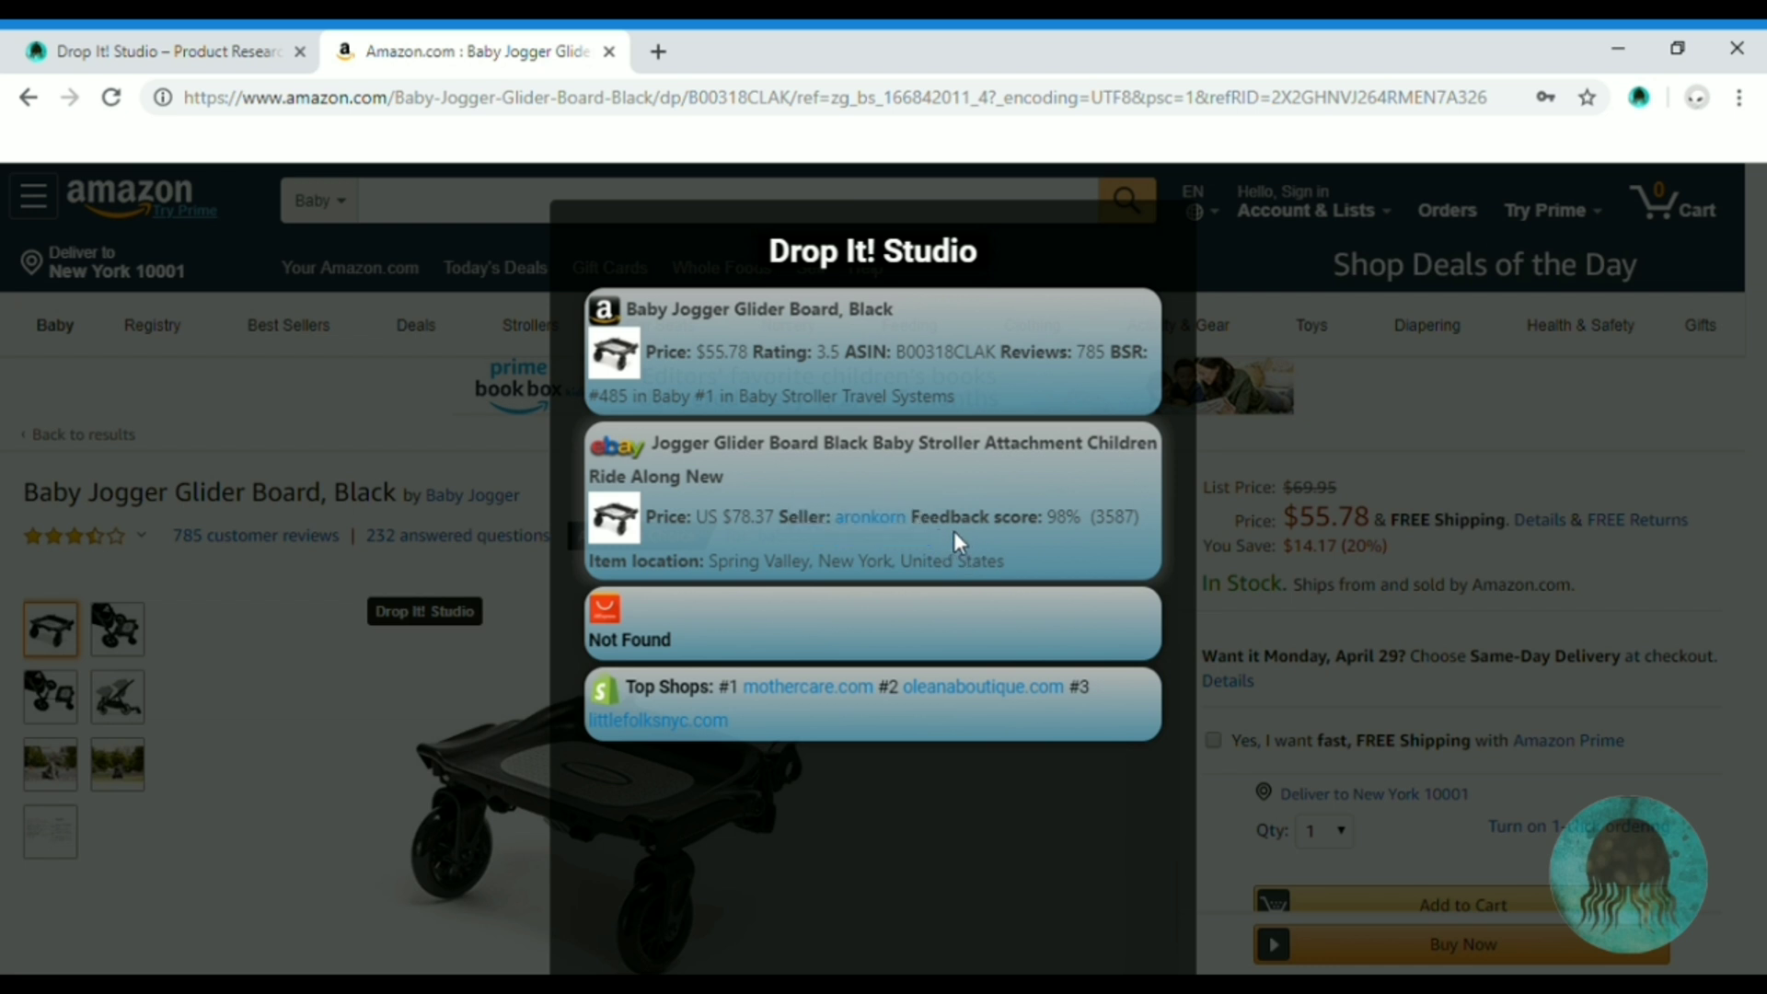
# Open the eBay seller's profile and list all their items for sale
pyautogui.click(899, 529)
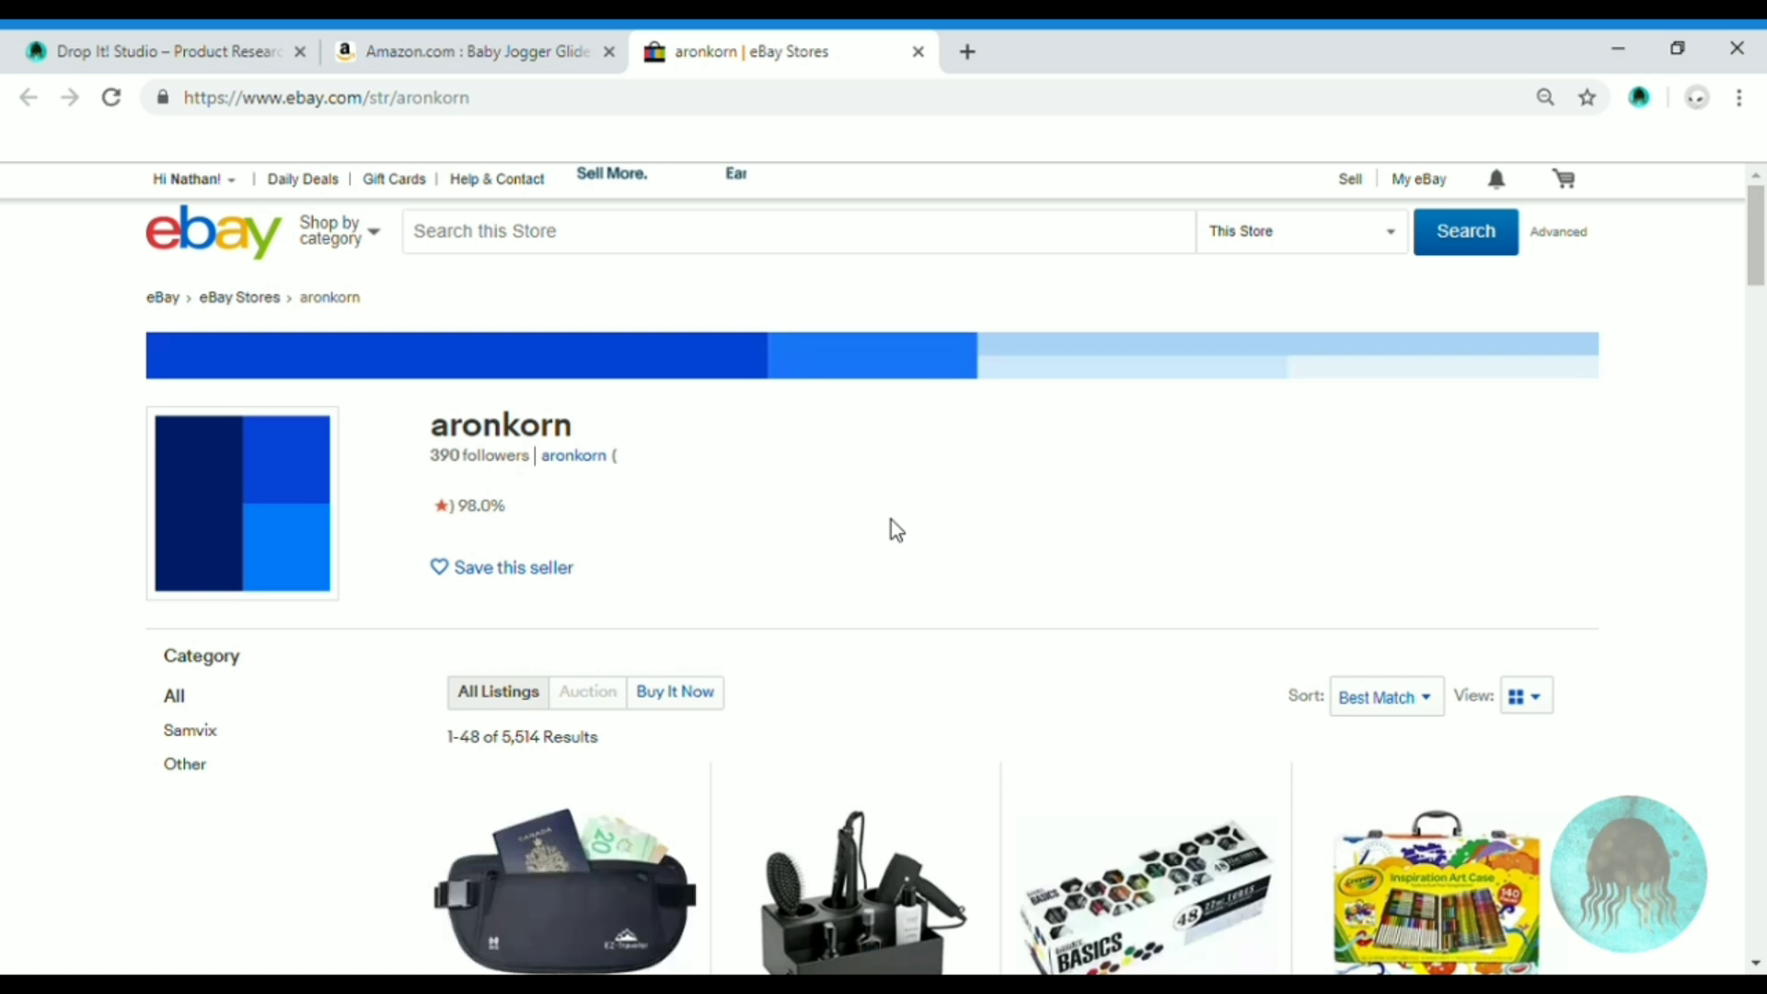
pyautogui.scroll(-3, 891, 521)
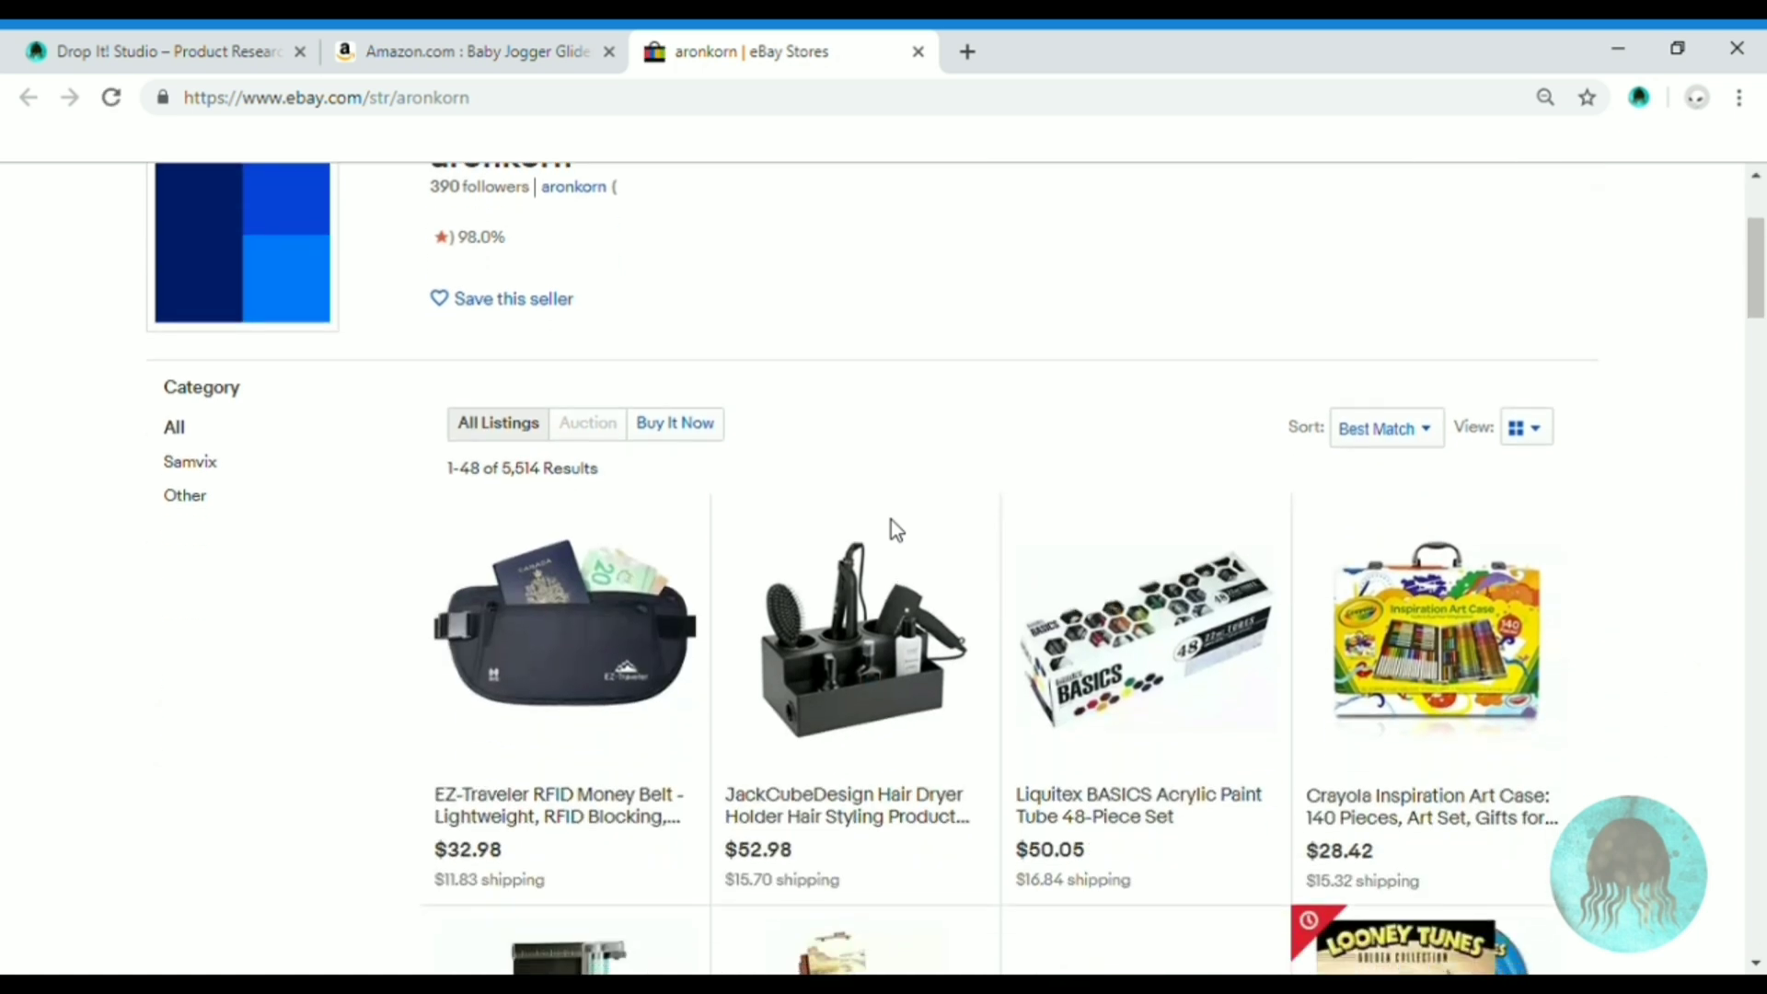
pyautogui.scroll(-1, 890, 521)
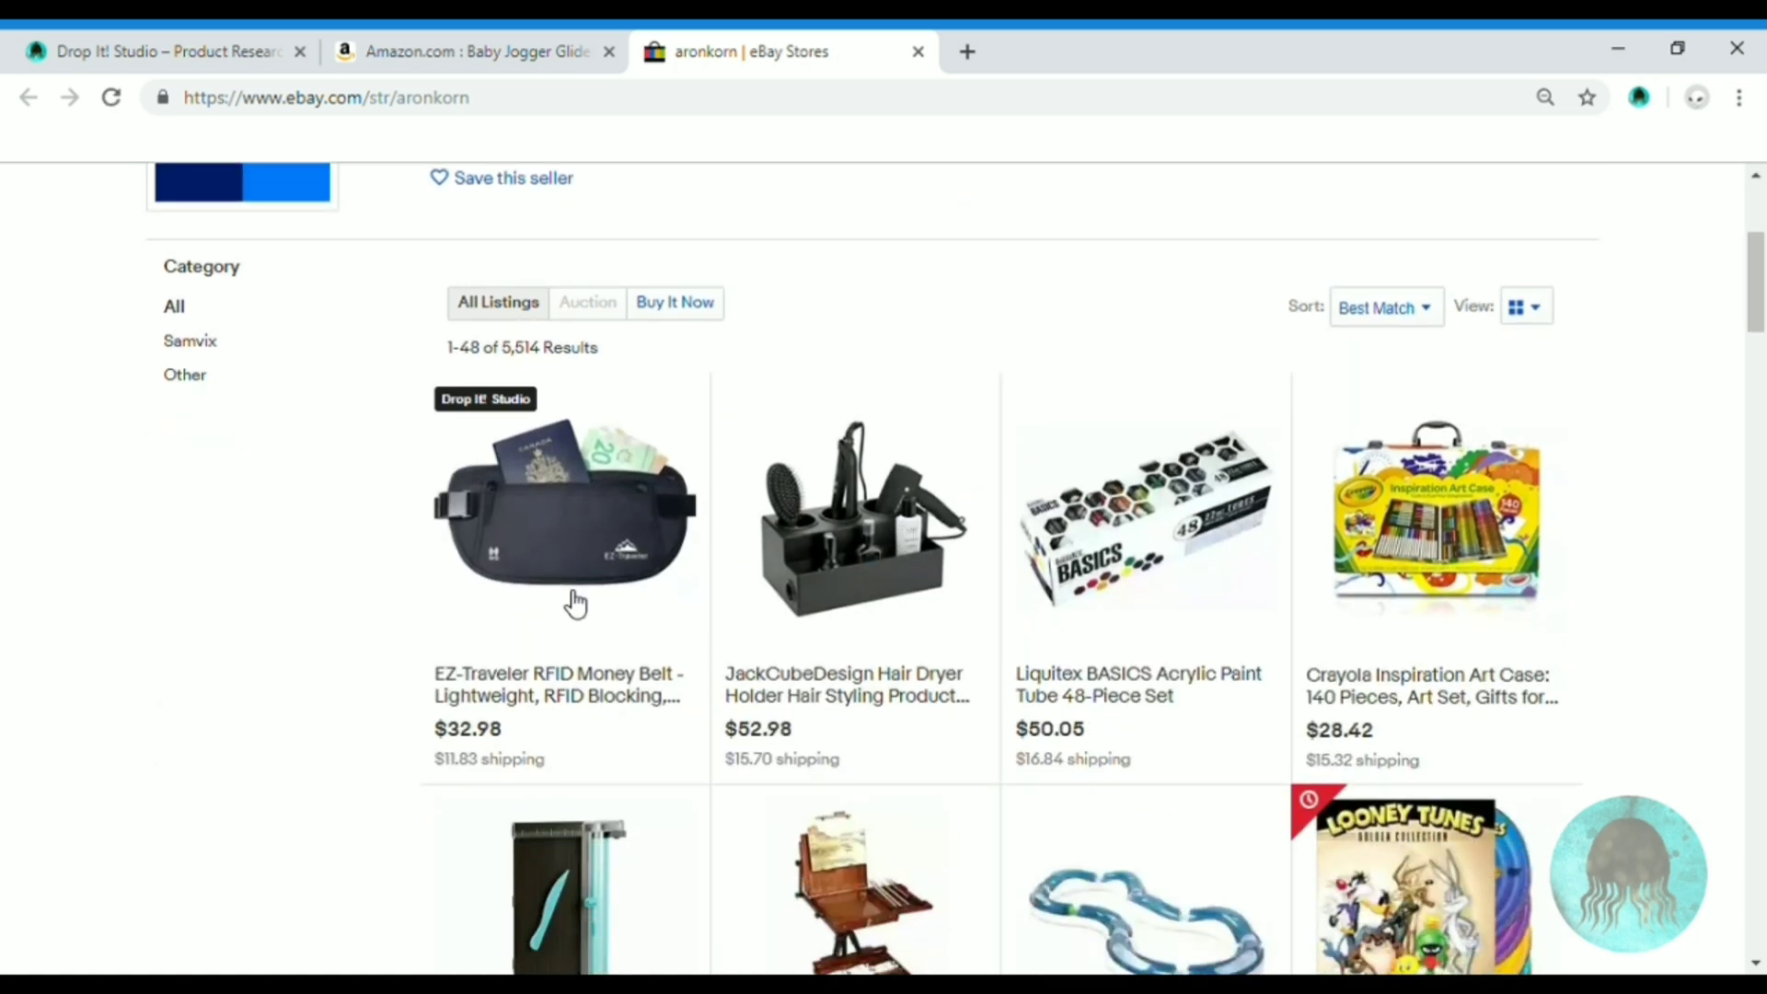
pyautogui.scroll(4, 668, 600)
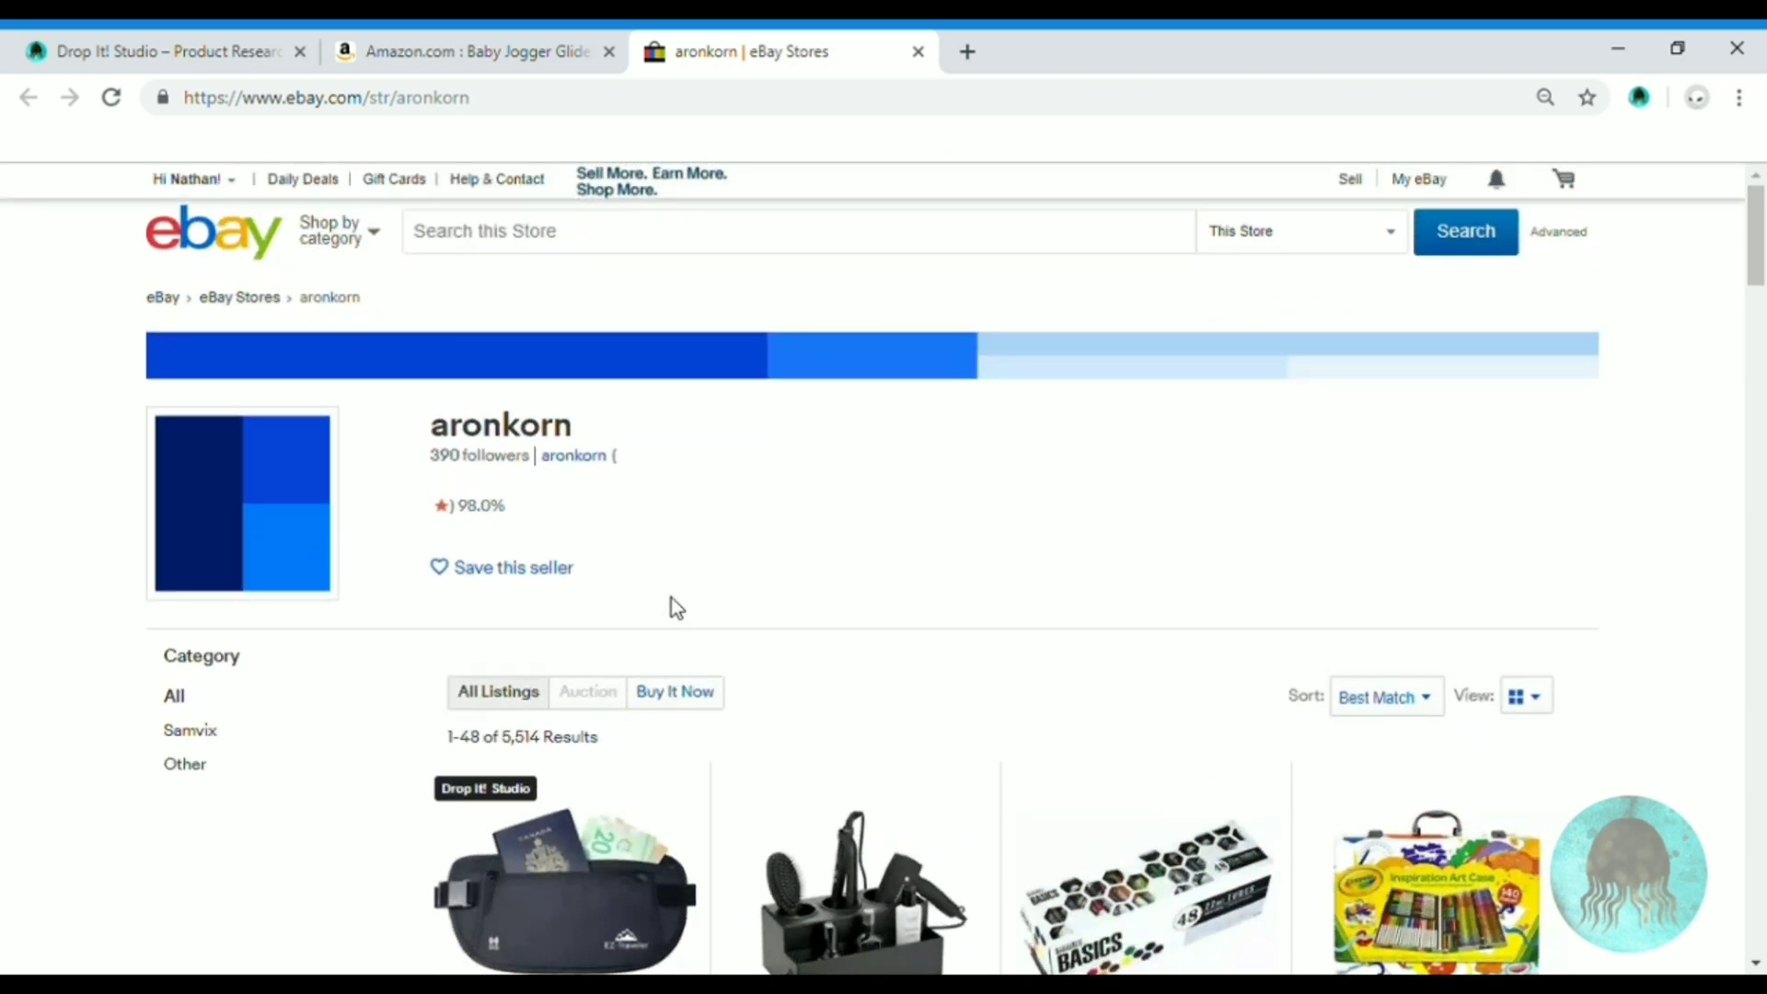
pyautogui.click(567, 459)
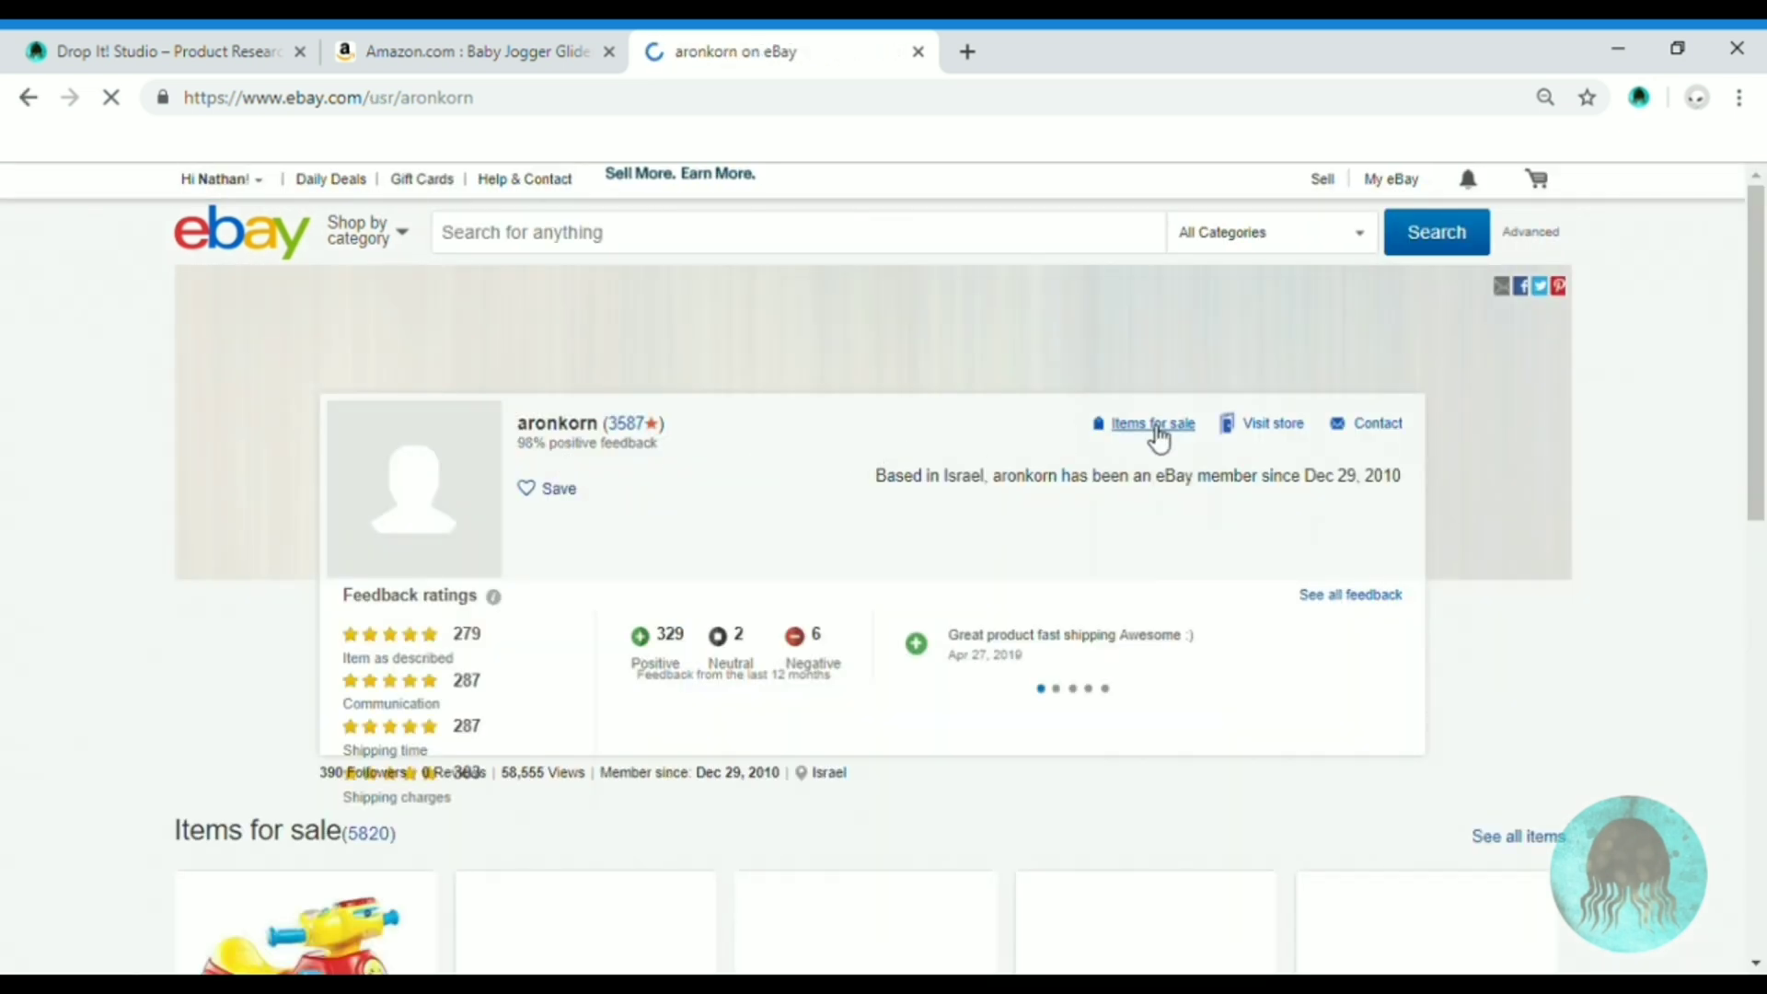
pyautogui.click(1154, 425)
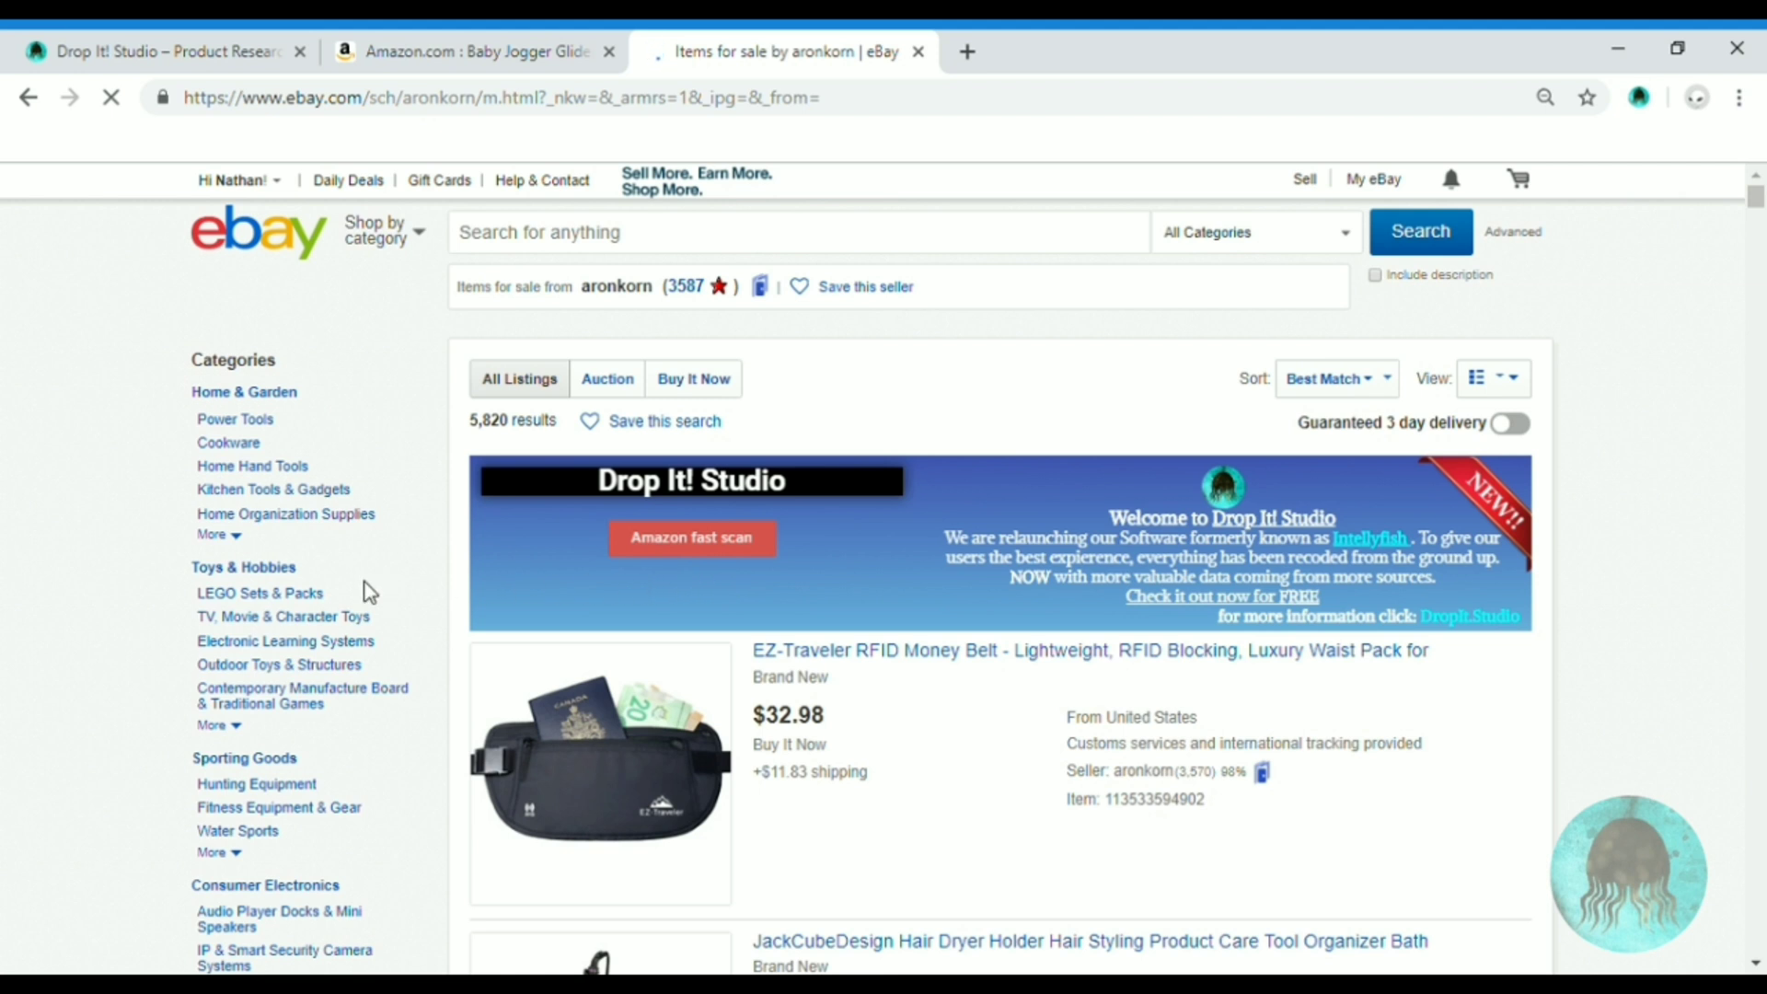
# Filter the seller's items to 'Sold listings' only
pyautogui.scroll(-7, 368, 591)
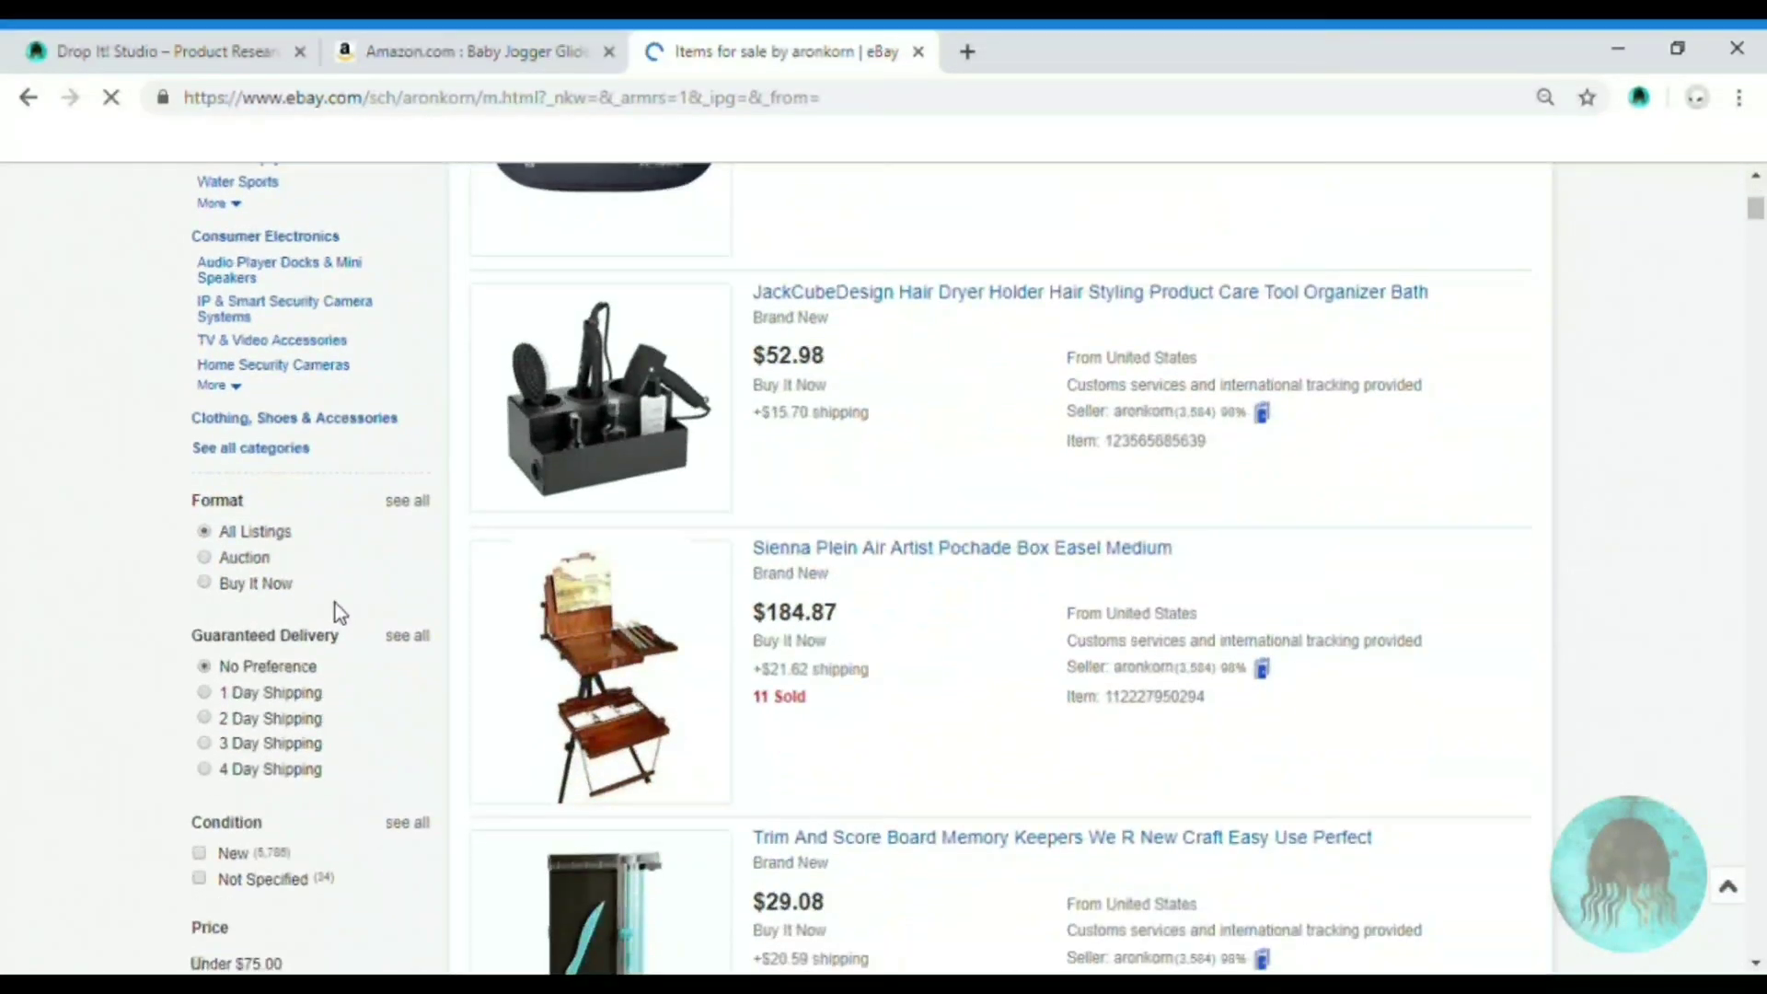
pyautogui.scroll(-2, 335, 603)
pyautogui.scroll(-3, 337, 607)
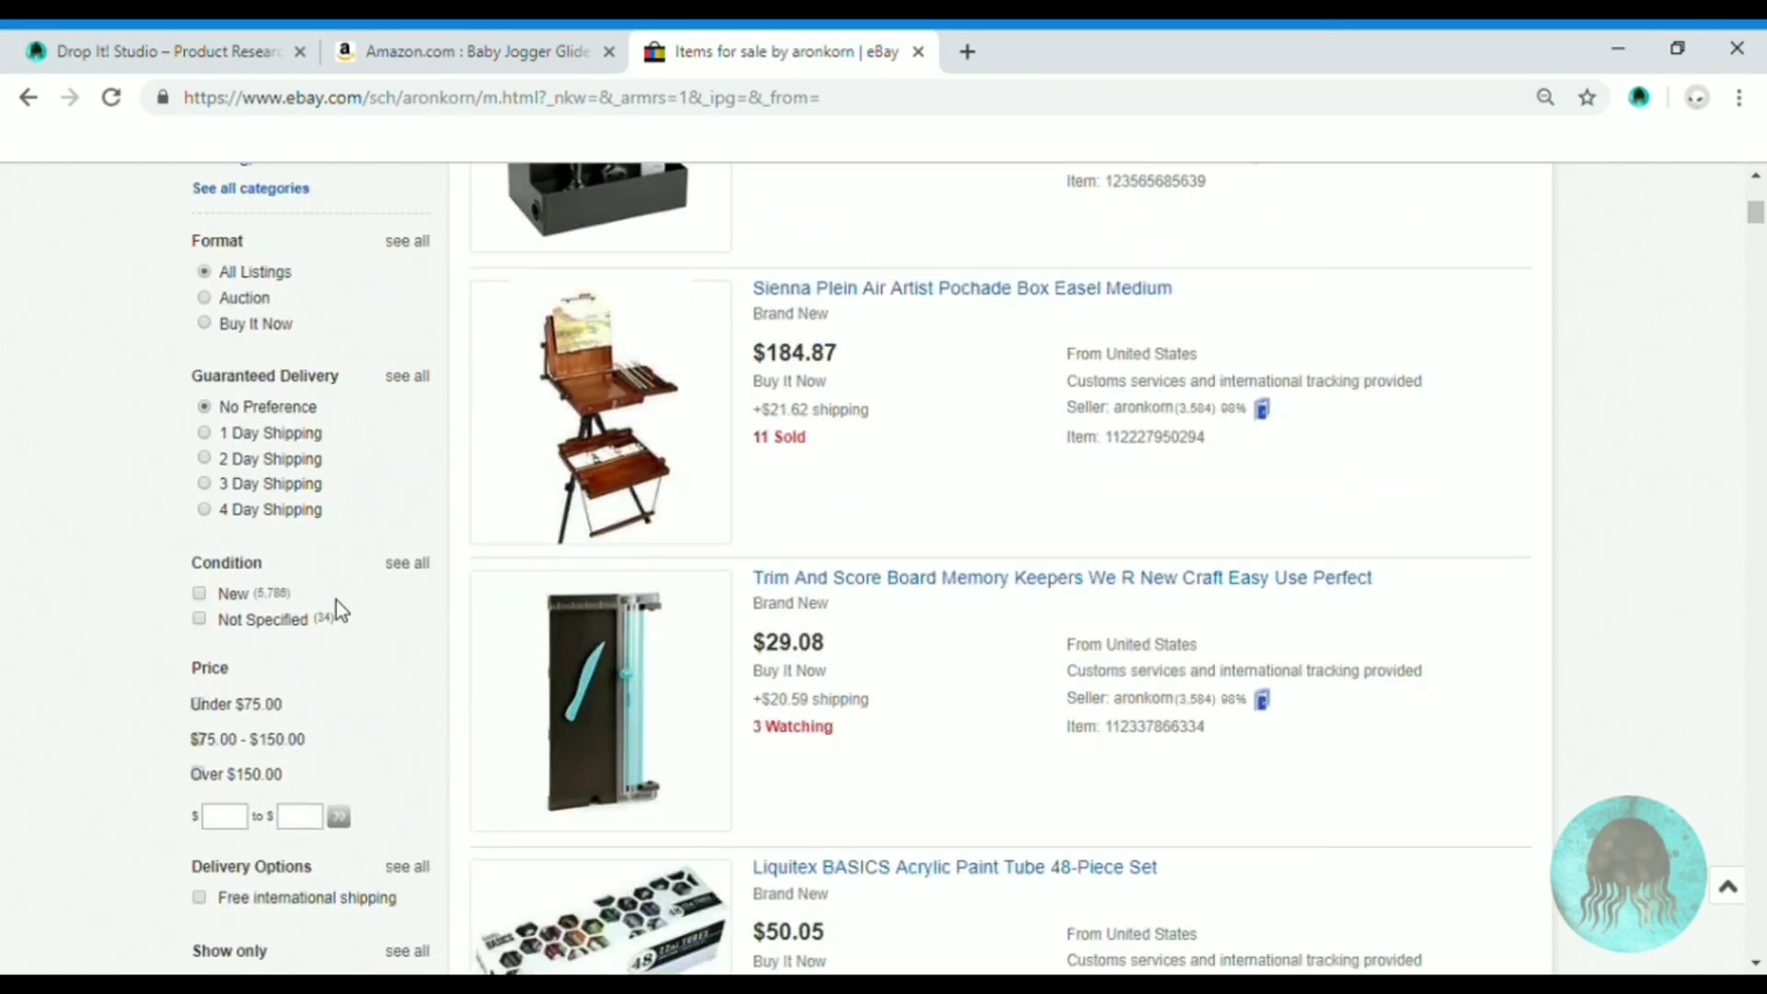
pyautogui.scroll(-3, 335, 600)
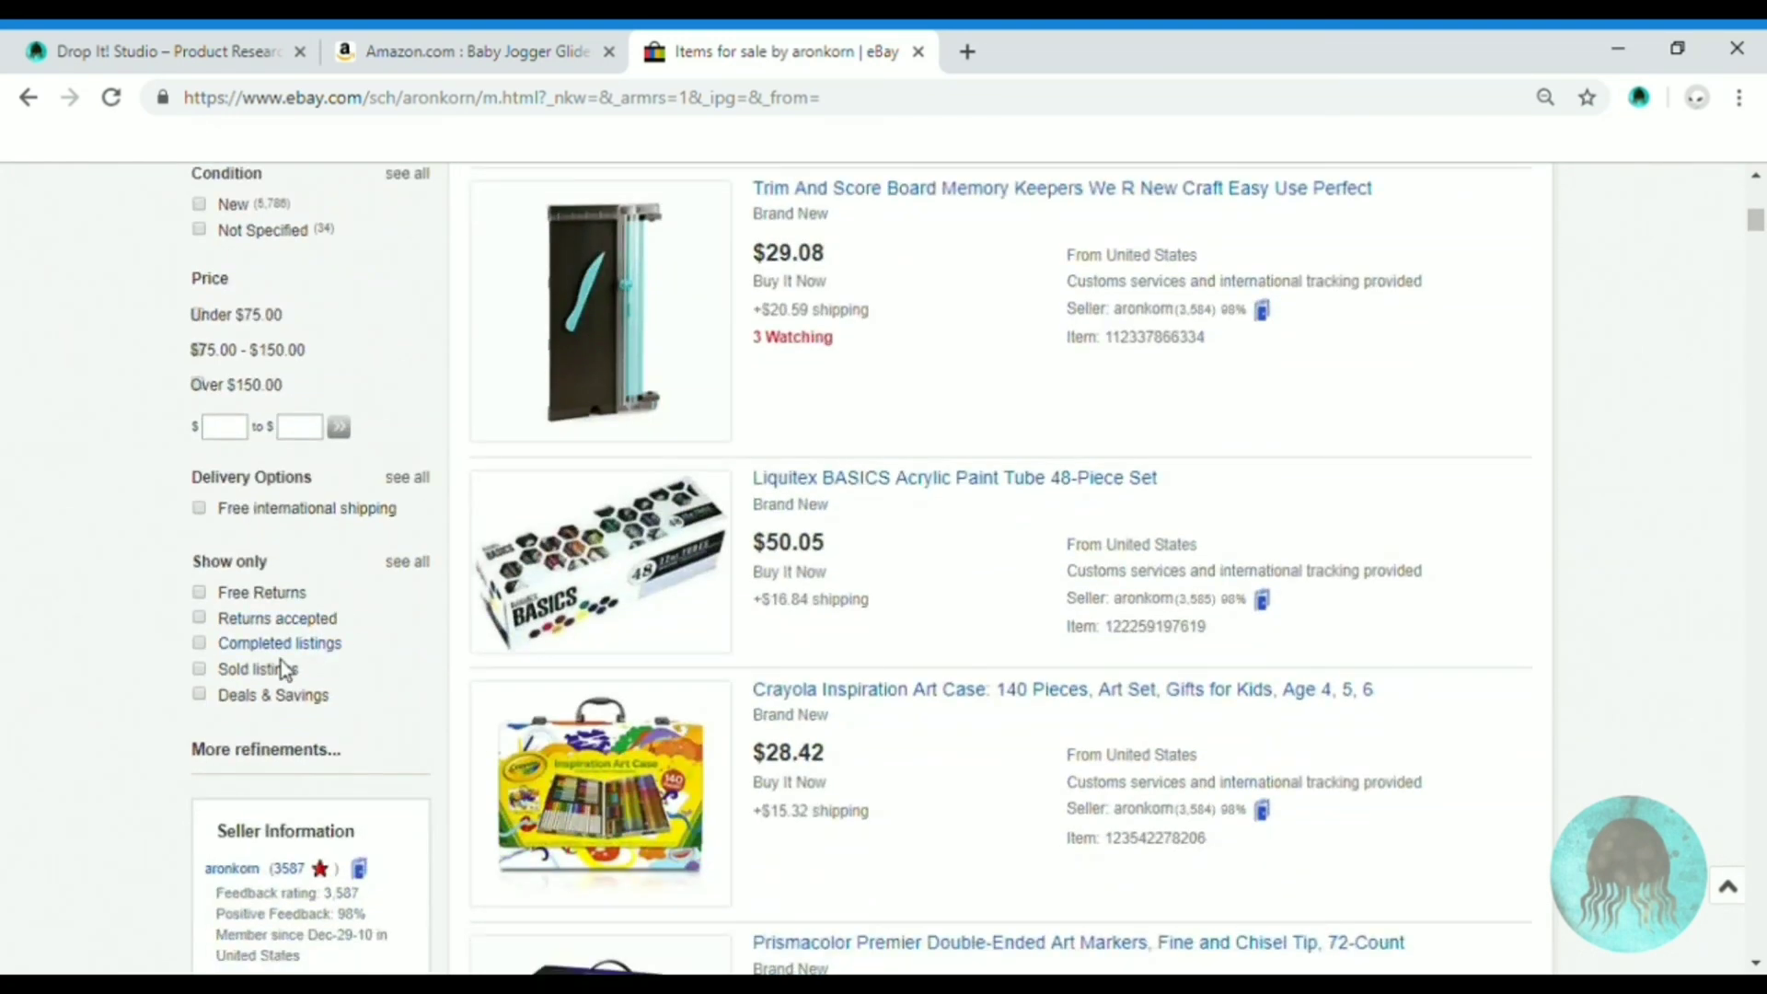
pyautogui.click(204, 670)
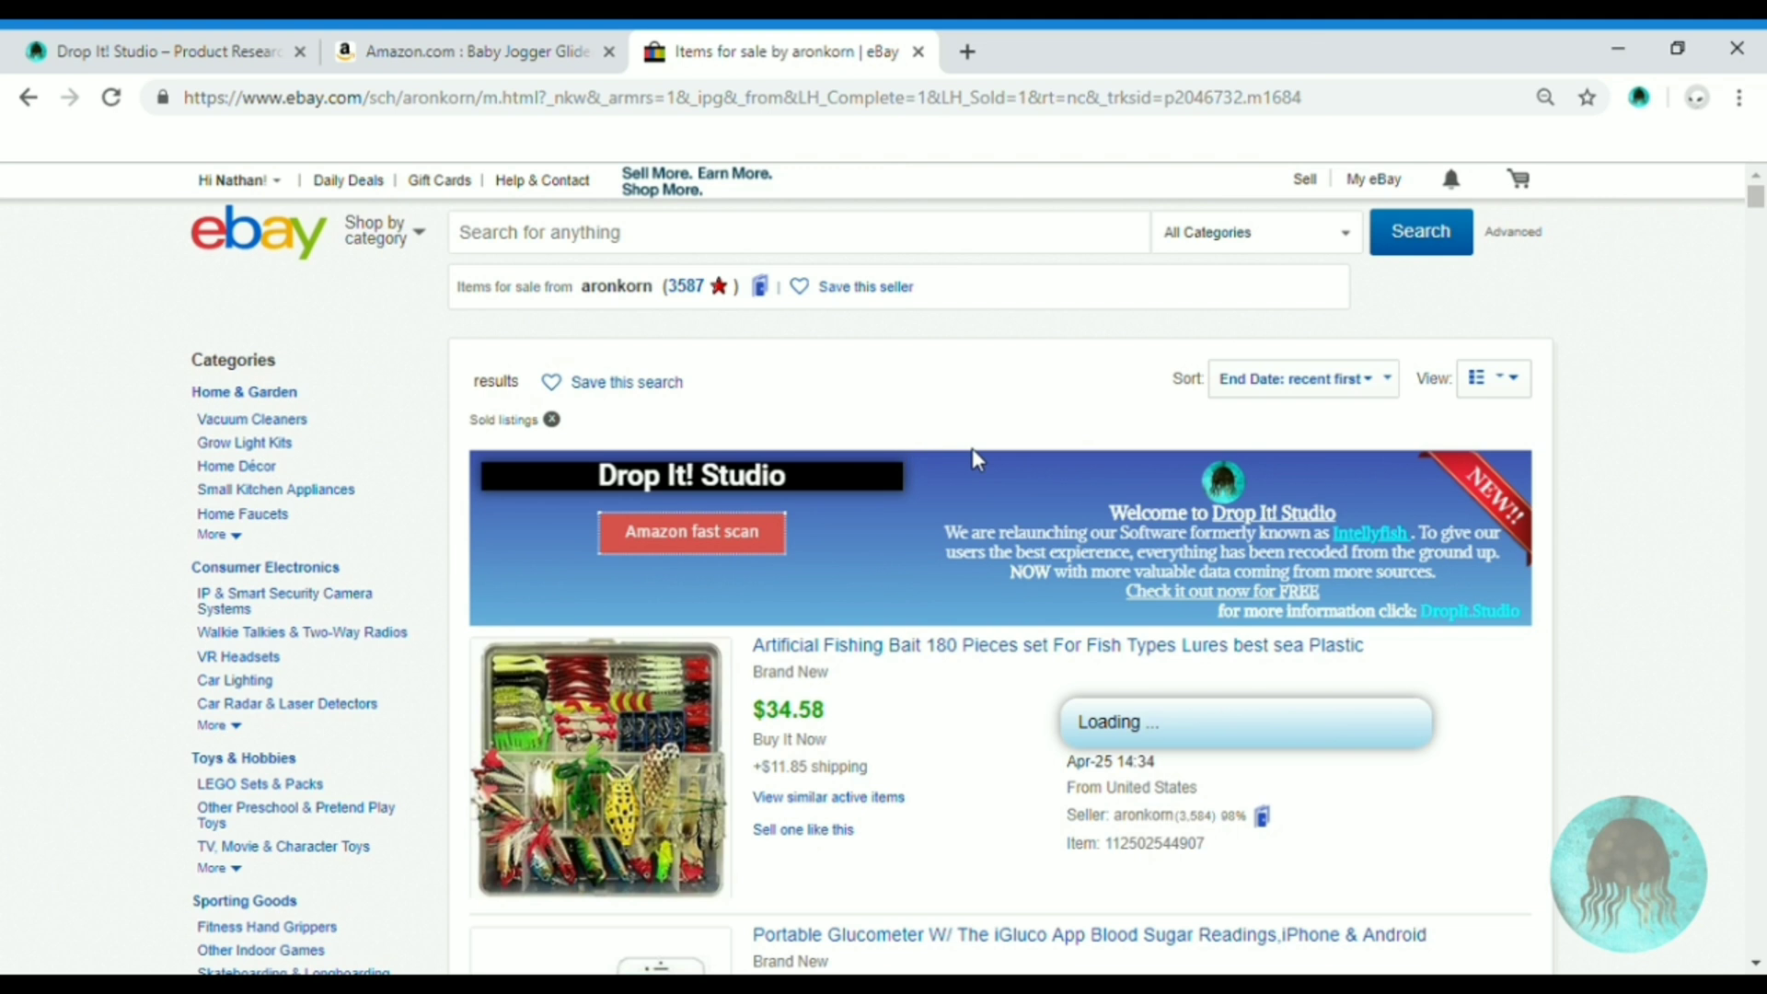
# Highlight the matched Amazon price $22.88, its Prime status and units sold
pyautogui.scroll(-3, 974, 453)
pyautogui.scroll(-2, 977, 460)
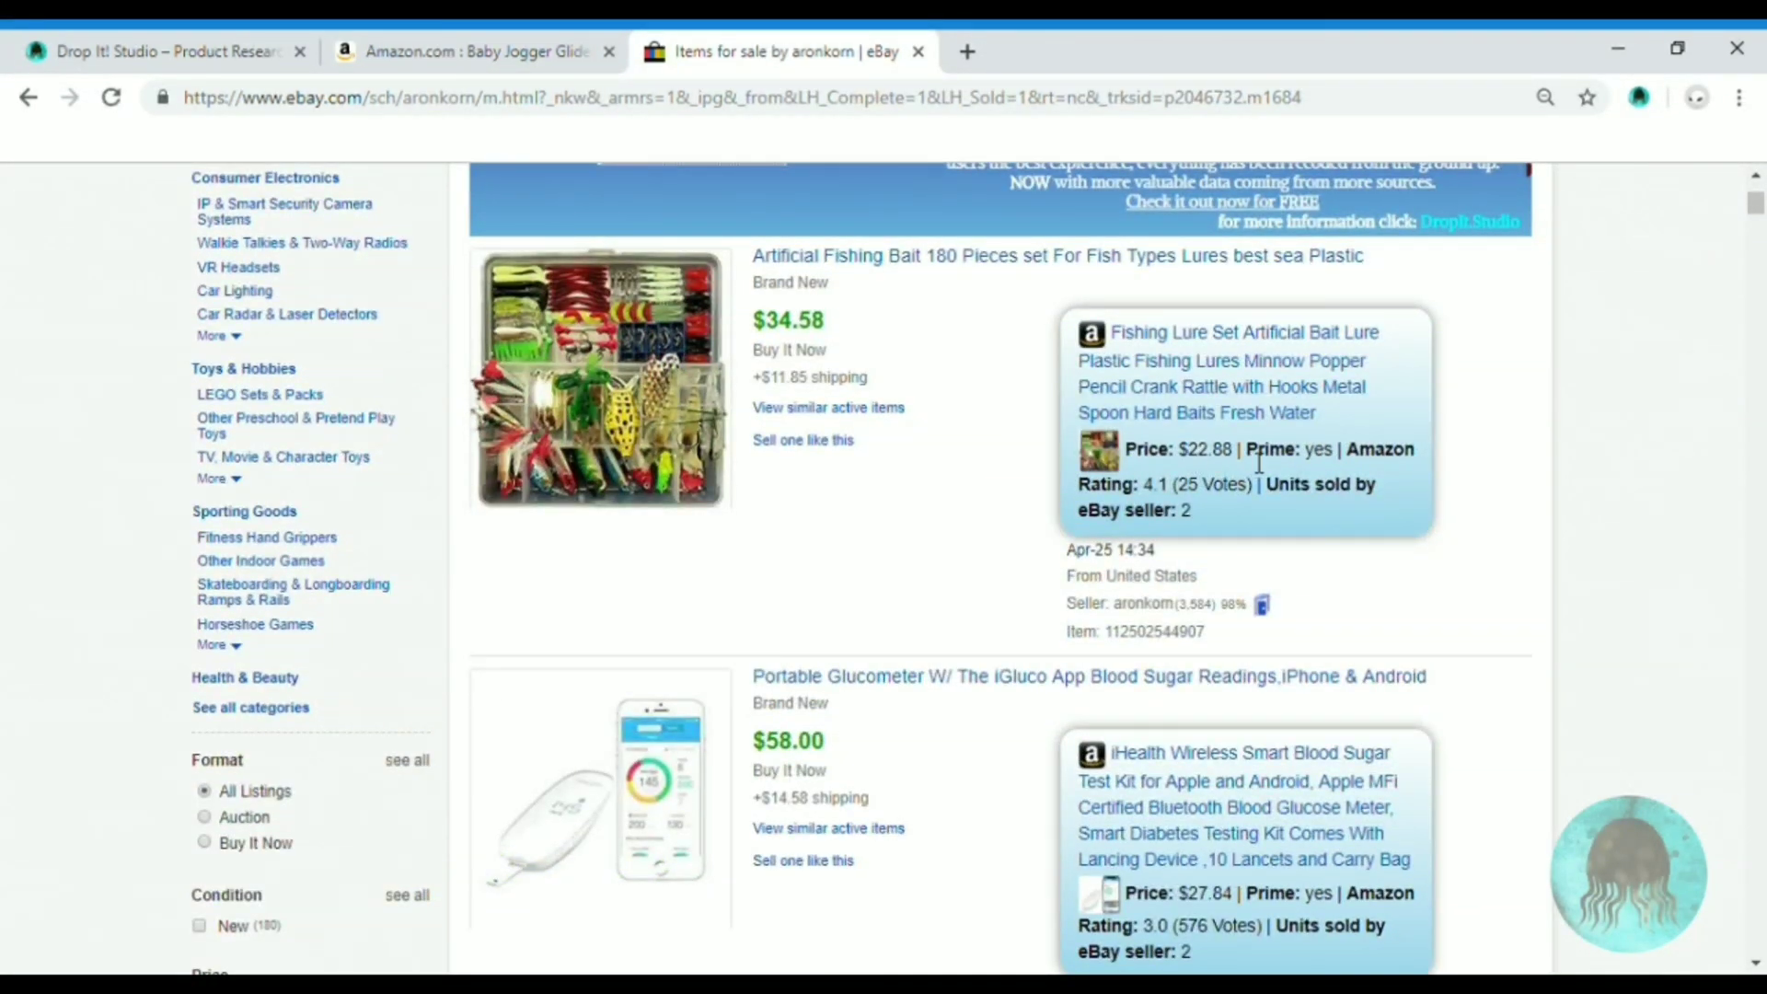
pyautogui.moveTo(1242, 460); pyautogui.dragTo(1195, 460)
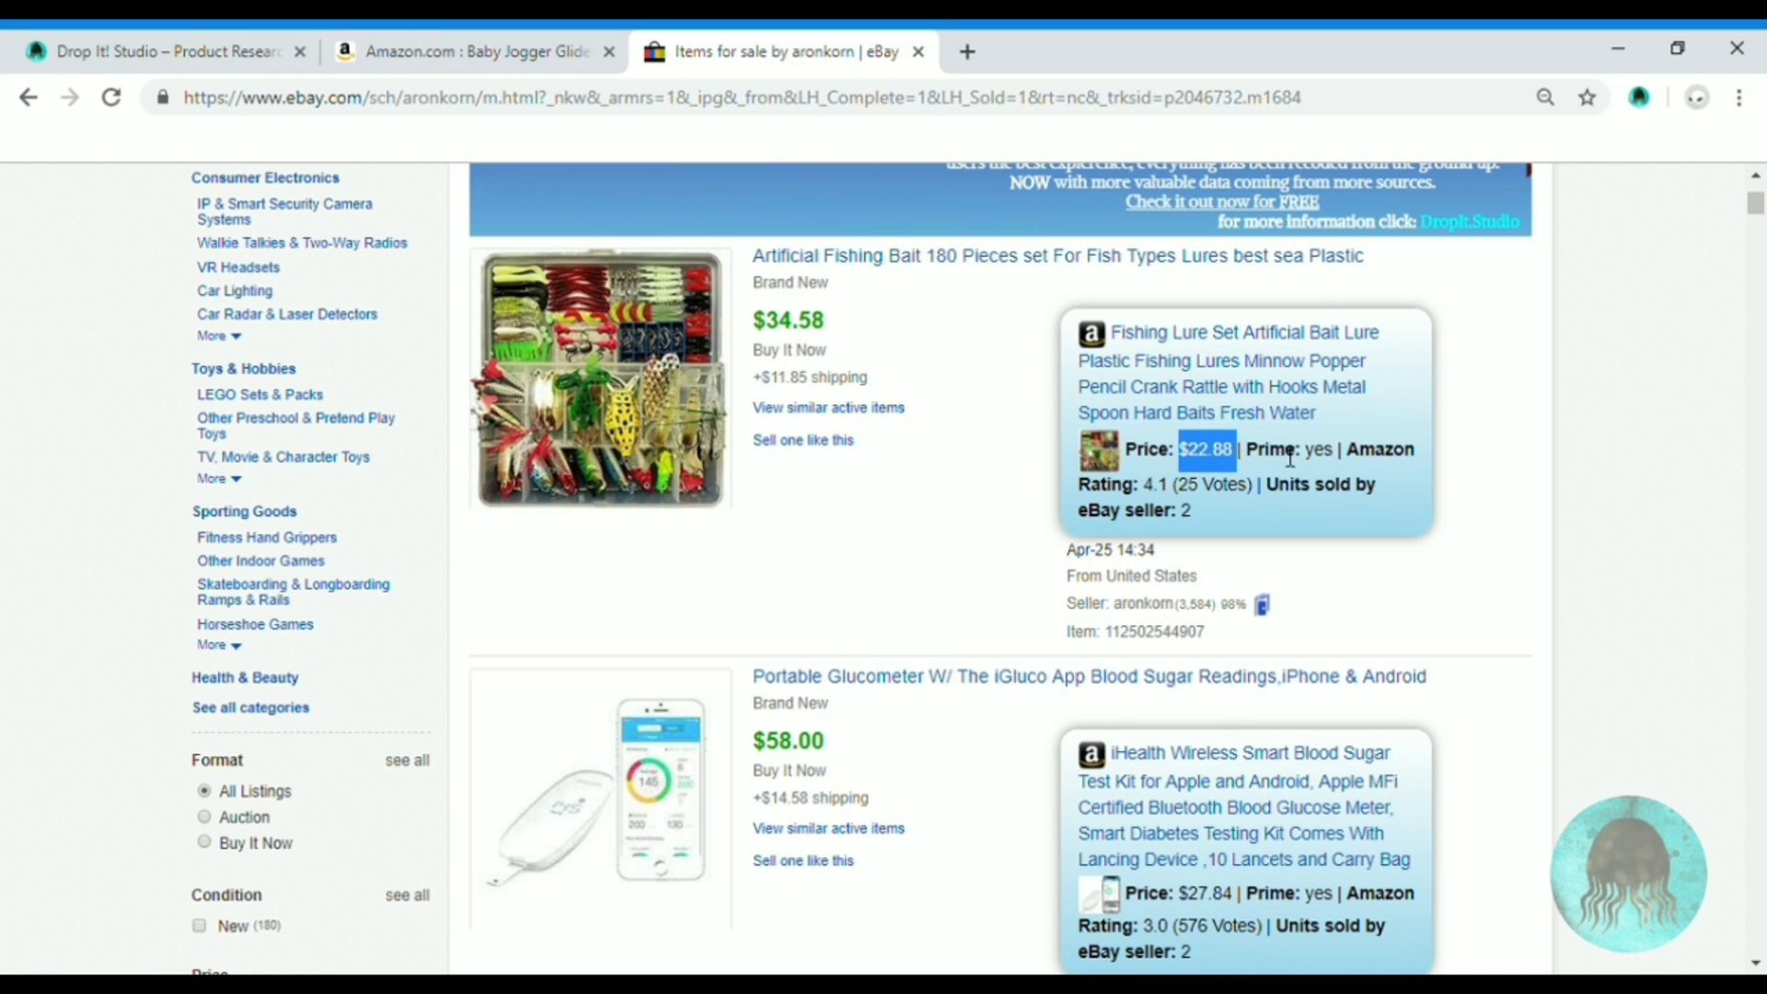
pyautogui.moveTo(1248, 460); pyautogui.dragTo(1203, 531)
pyautogui.click(1281, 497)
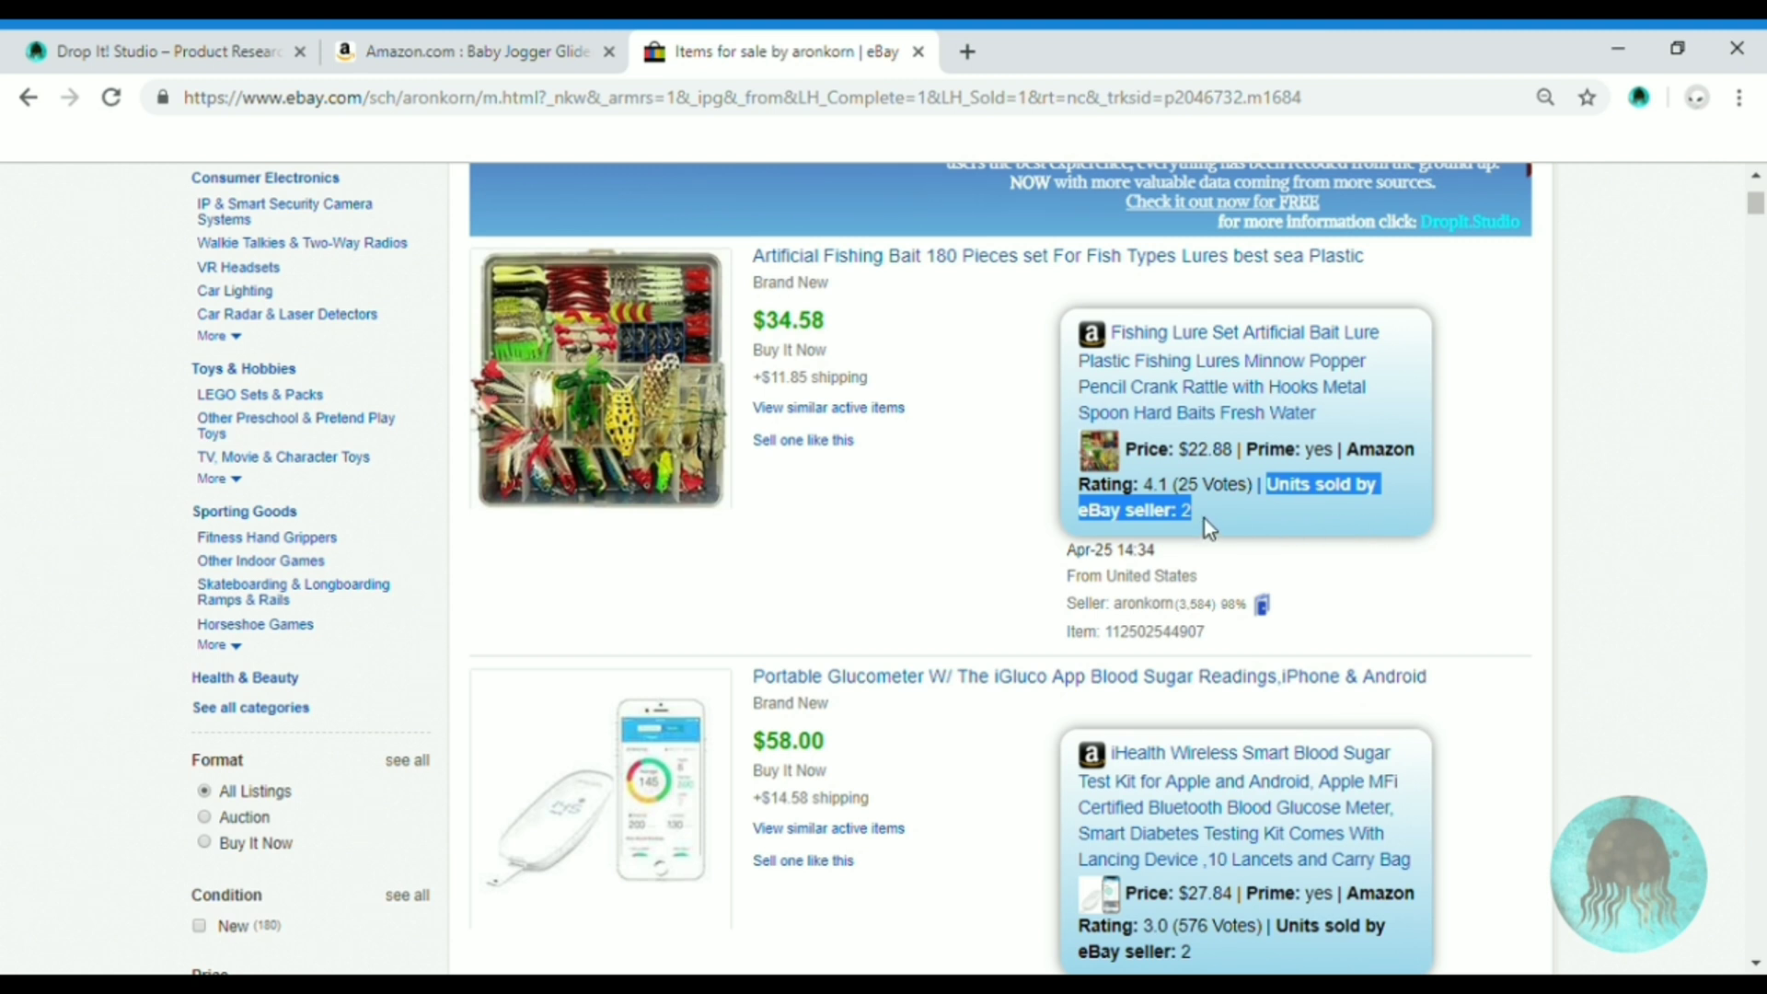
# Highlight the eBay sold price $16.18 further down the sold results
pyautogui.scroll(-3, 1204, 517)
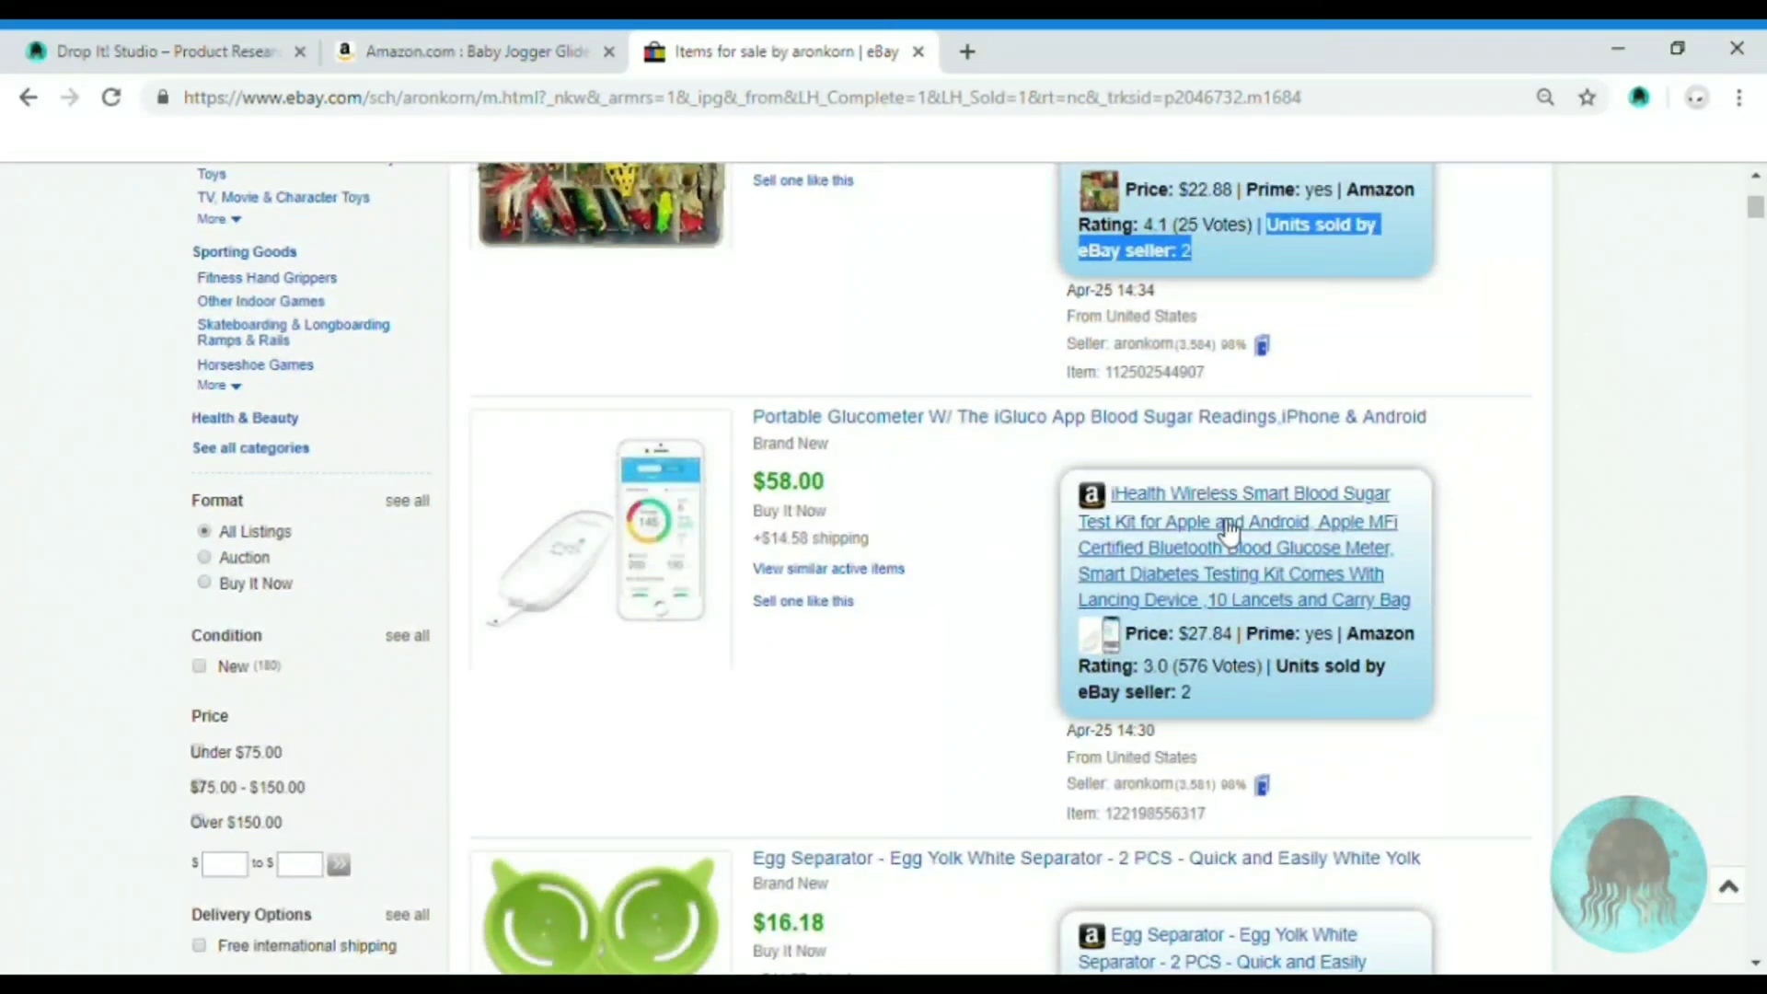
pyautogui.scroll(-1, 1229, 529)
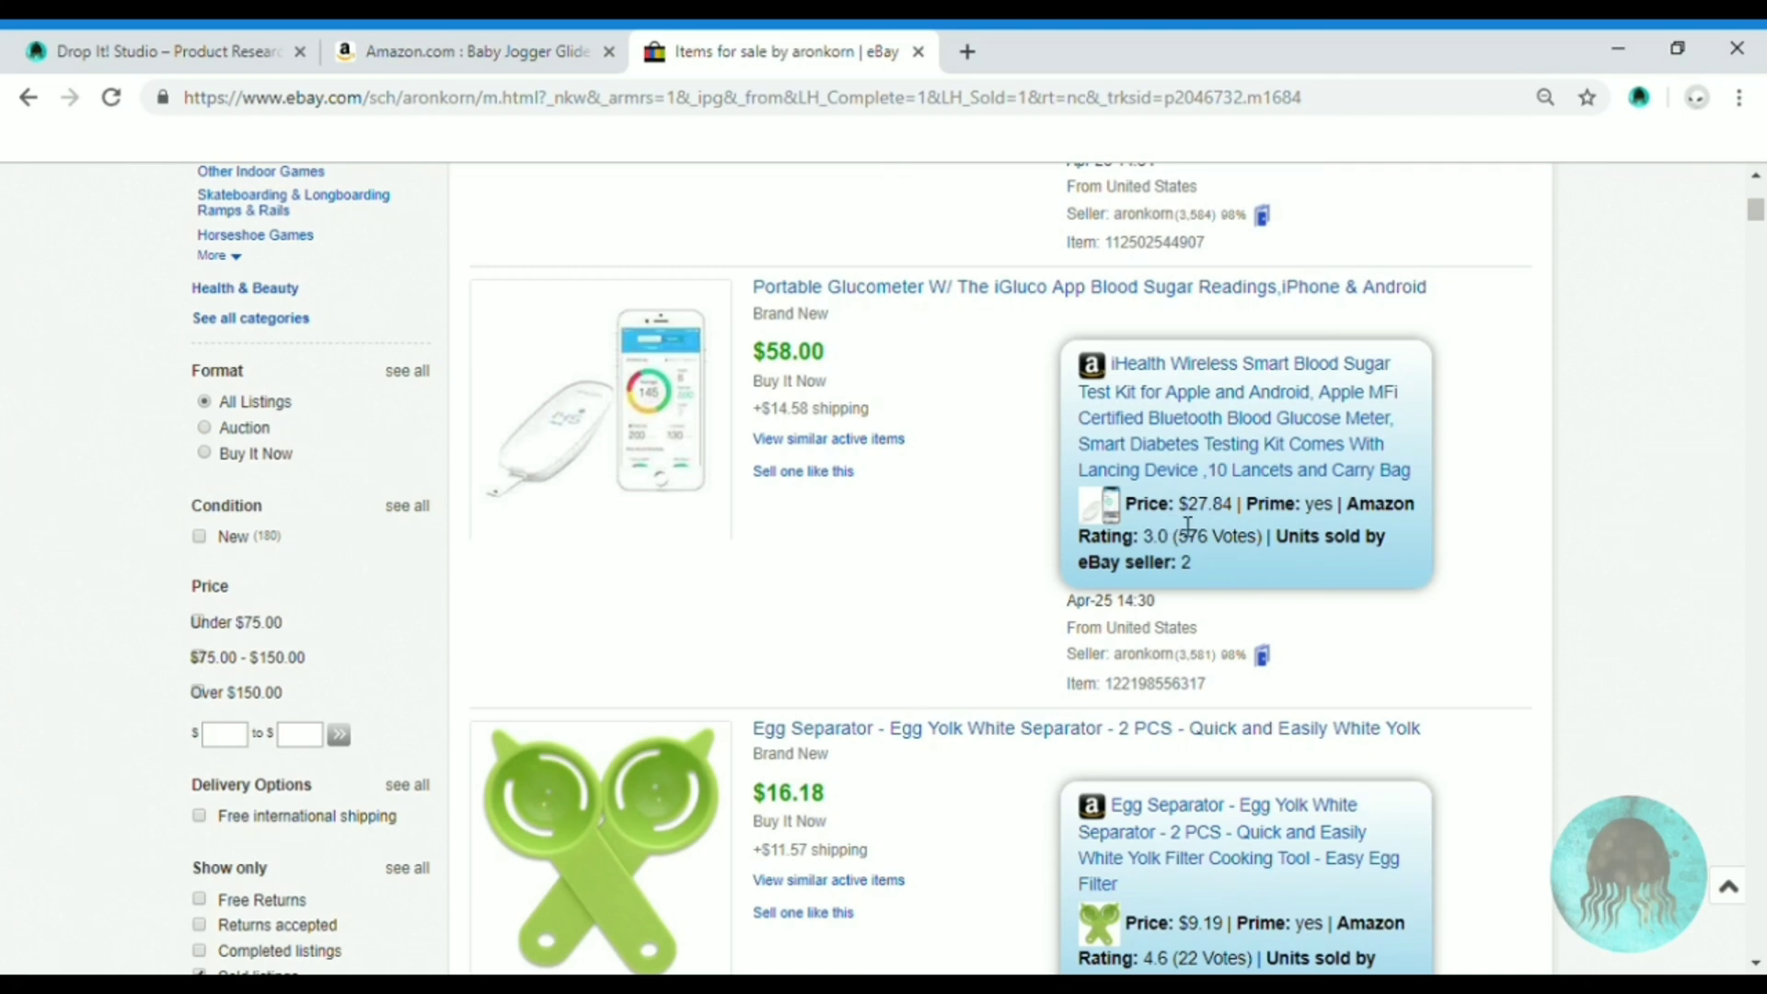
pyautogui.scroll(-3, 1187, 525)
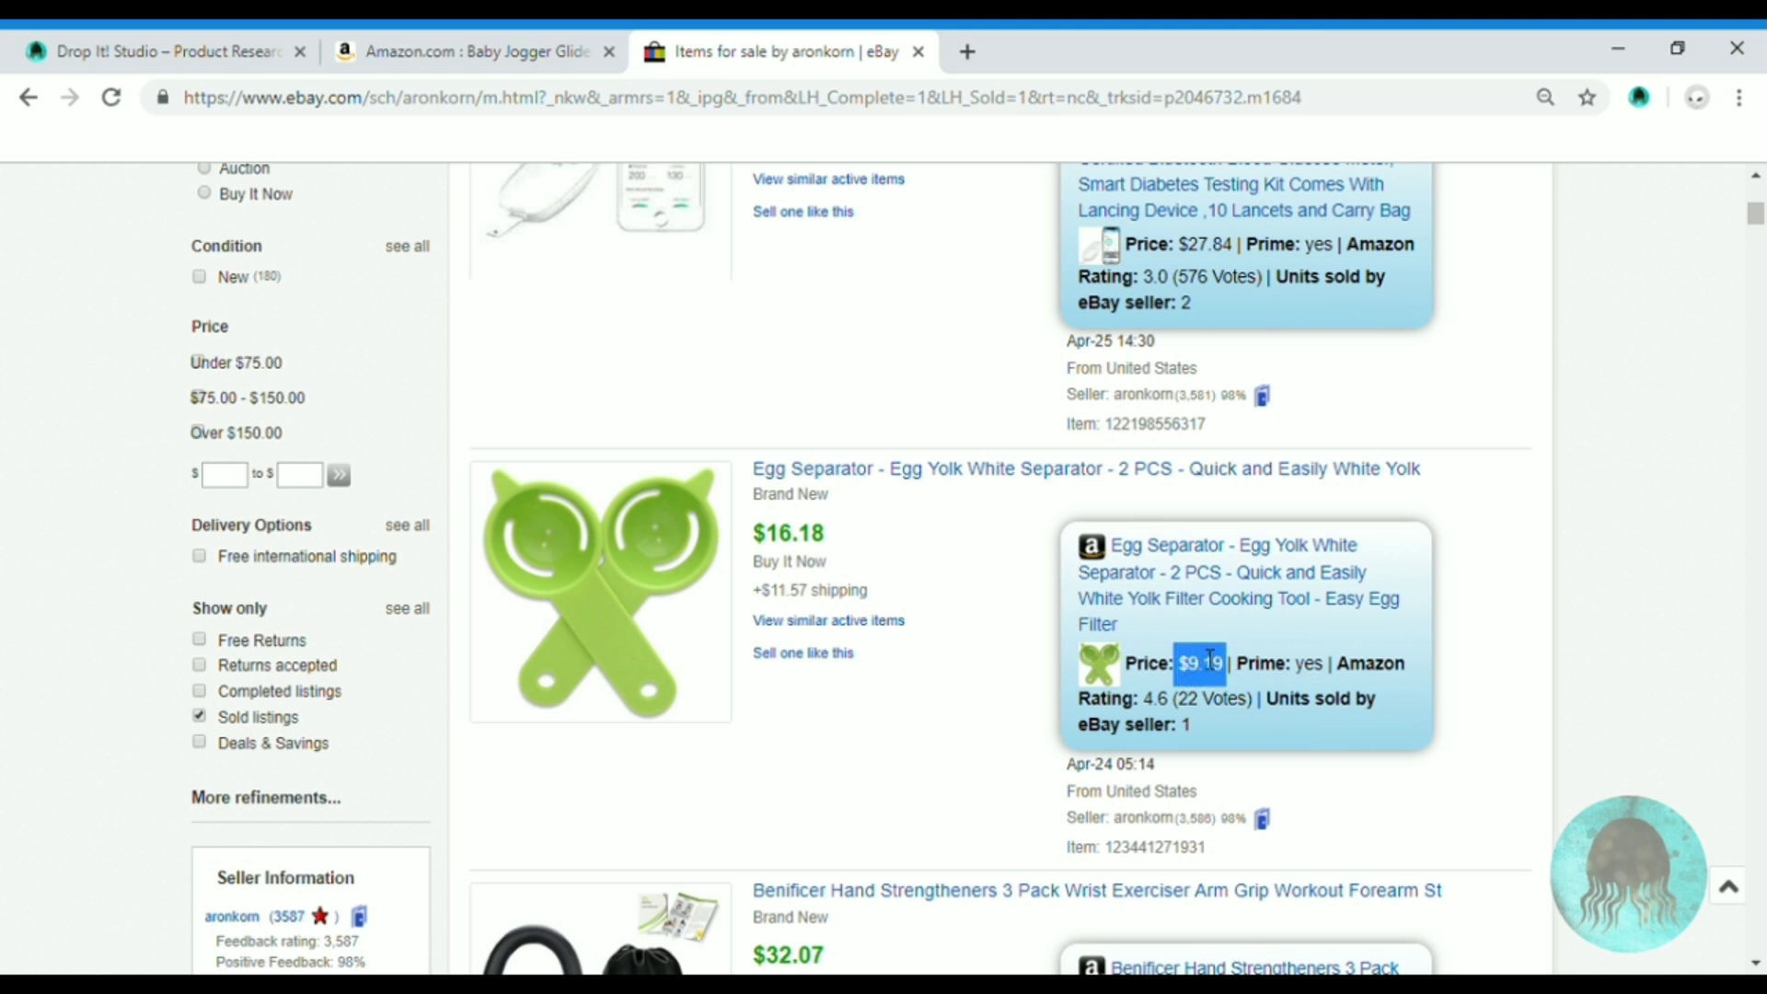
pyautogui.moveTo(828, 533); pyautogui.dragTo(767, 543)
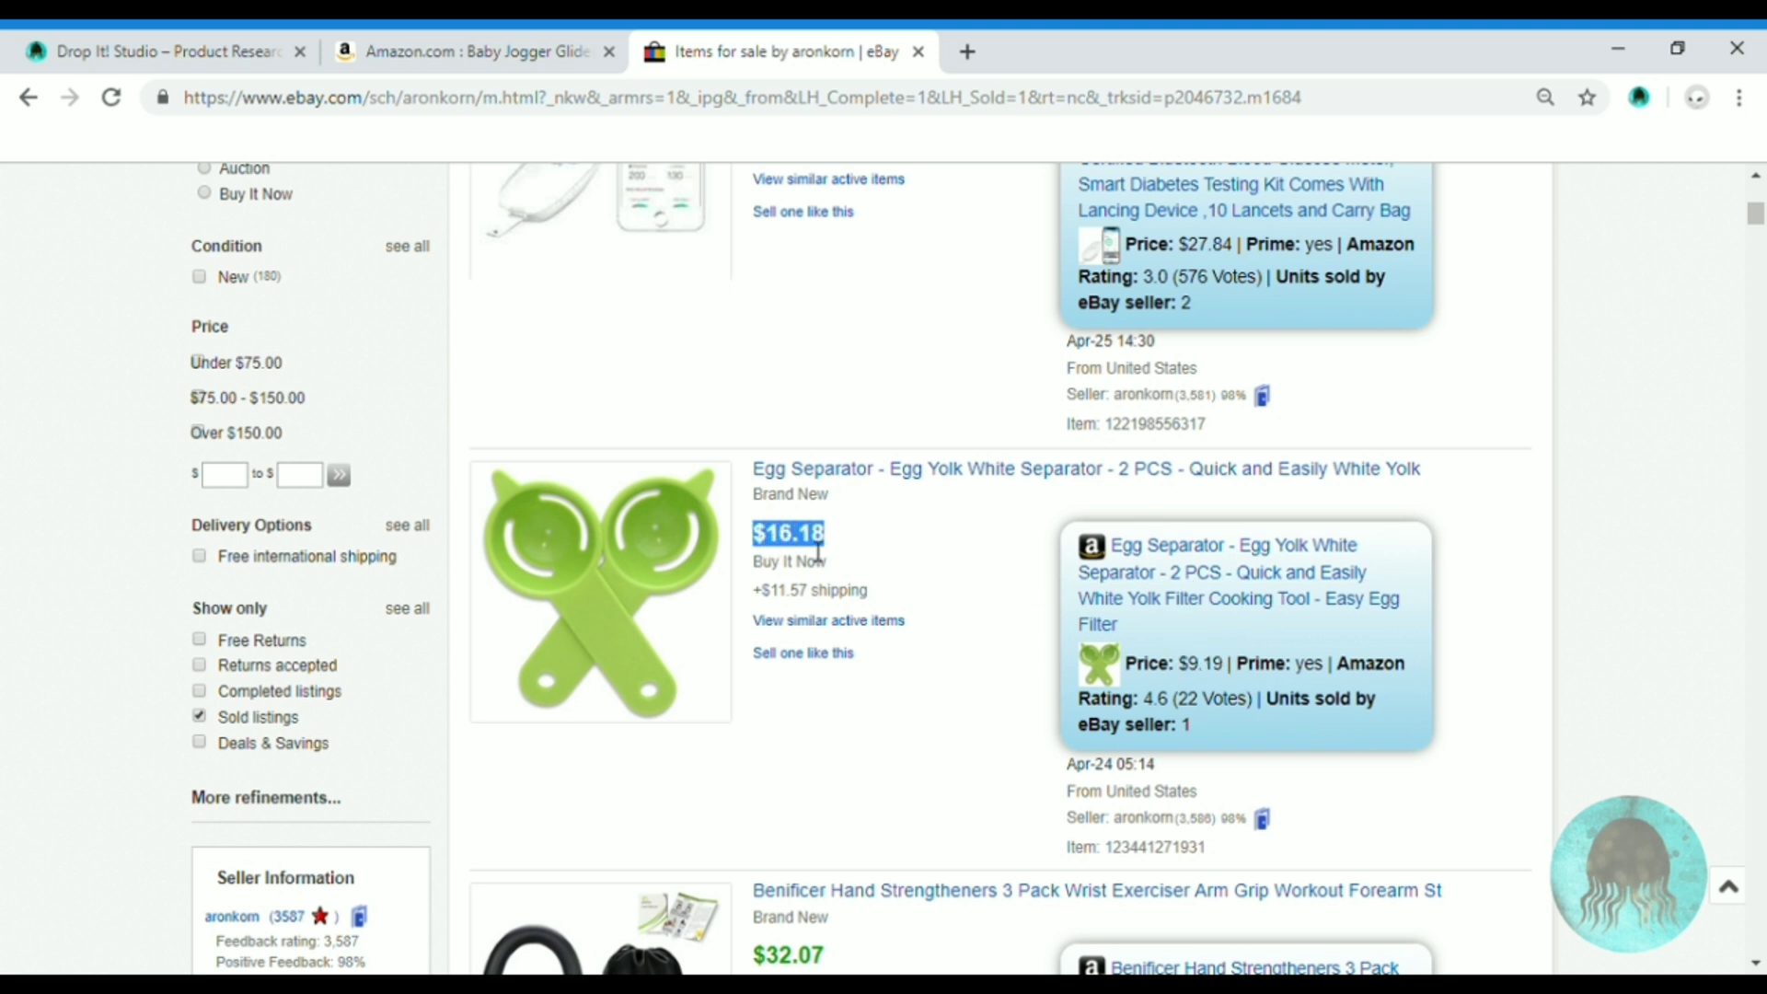
pyautogui.click(1211, 725)
# Compare Benificer's Amazon $17.85 with its eBay $32.07 and open the Amazon match
pyautogui.scroll(-6, 1166, 726)
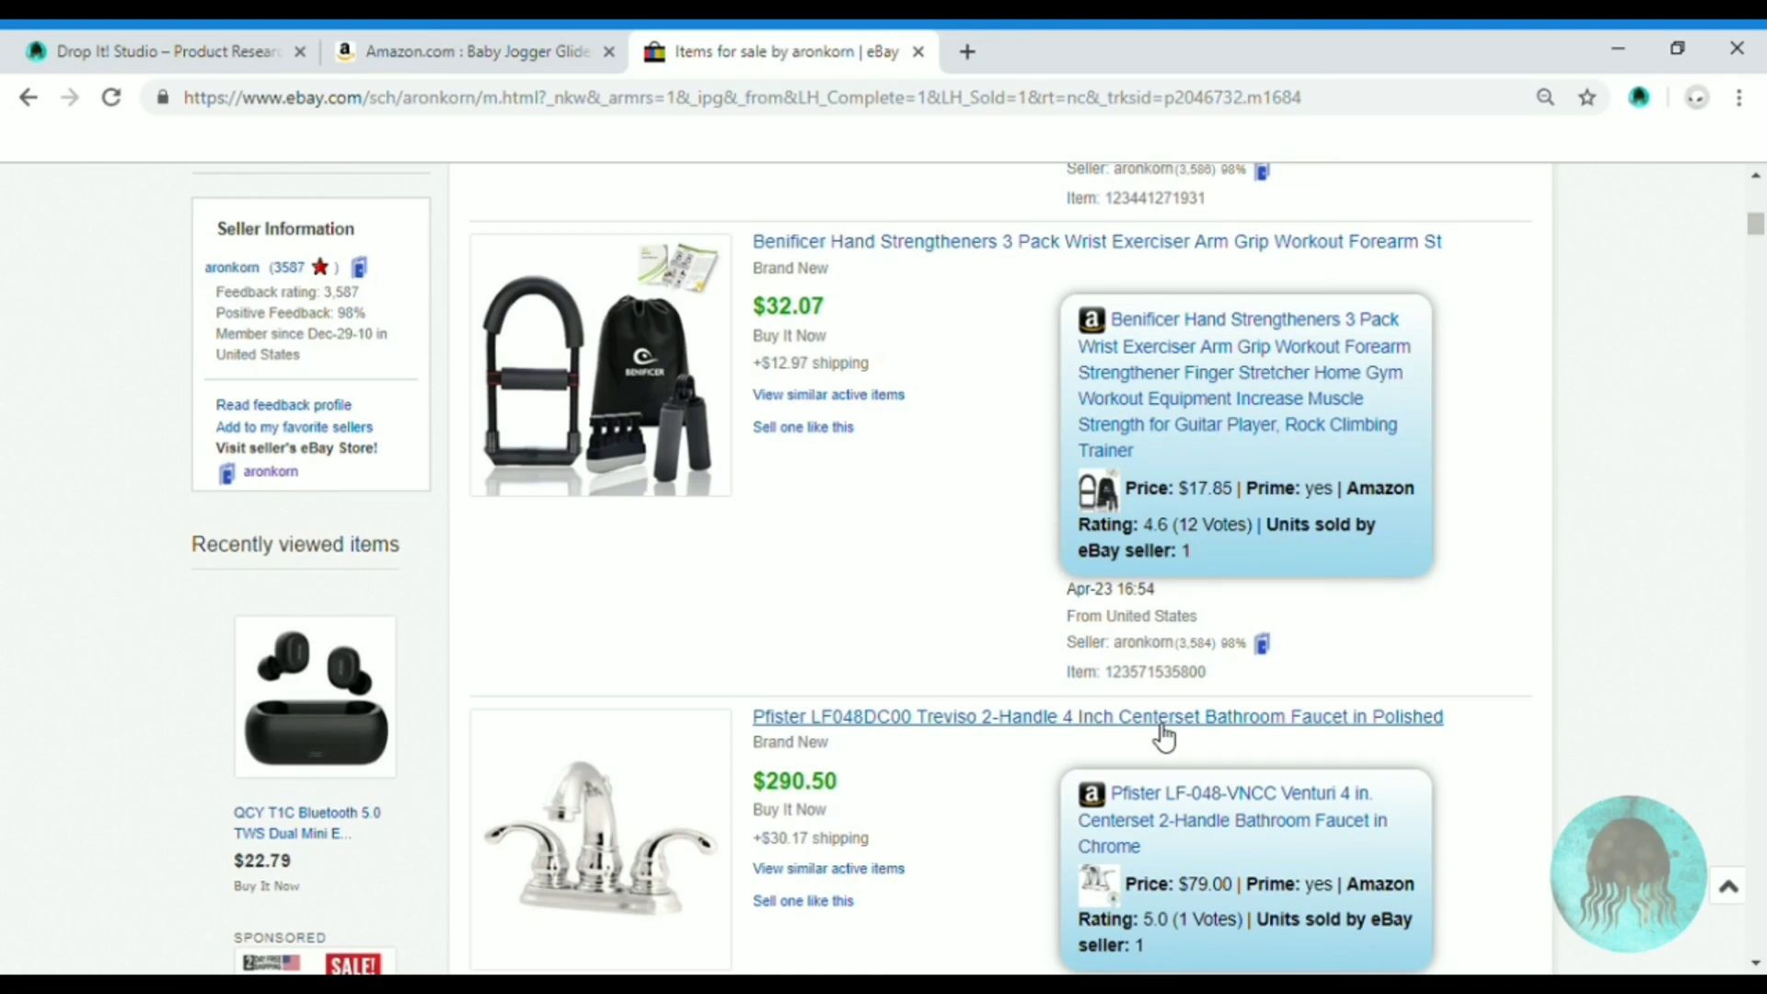
pyautogui.moveTo(1239, 498); pyautogui.dragTo(1189, 499)
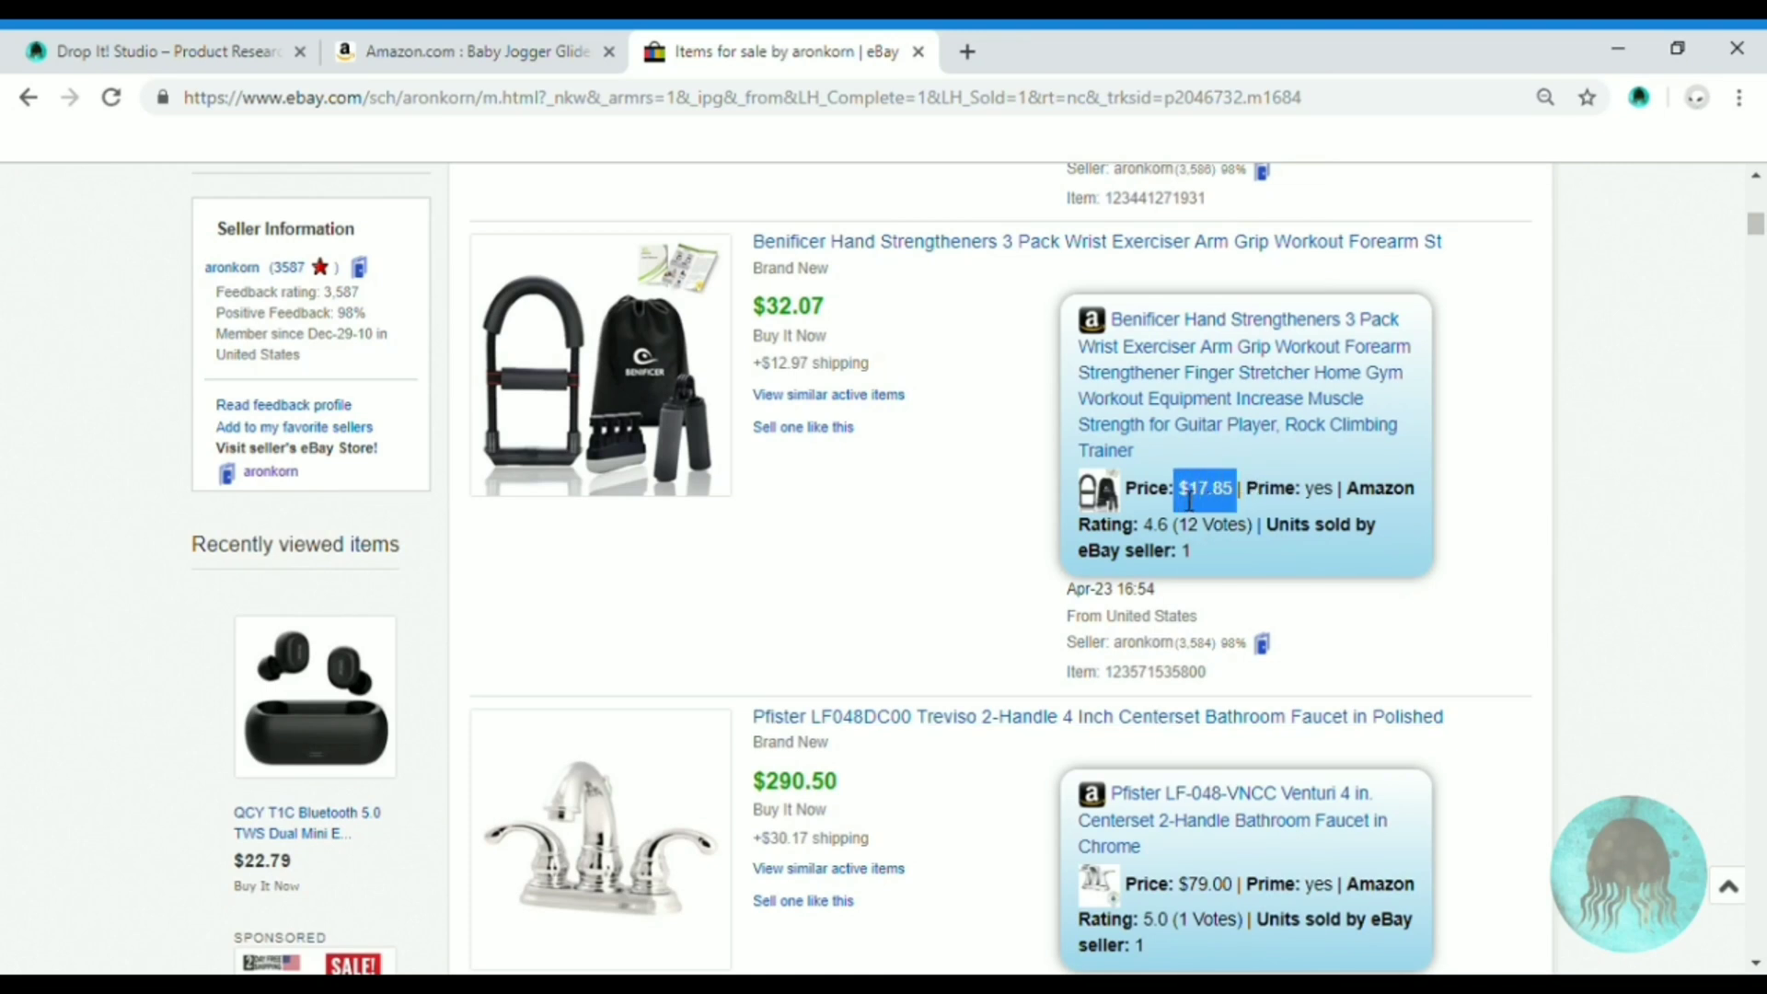
pyautogui.moveTo(826, 308); pyautogui.dragTo(769, 317)
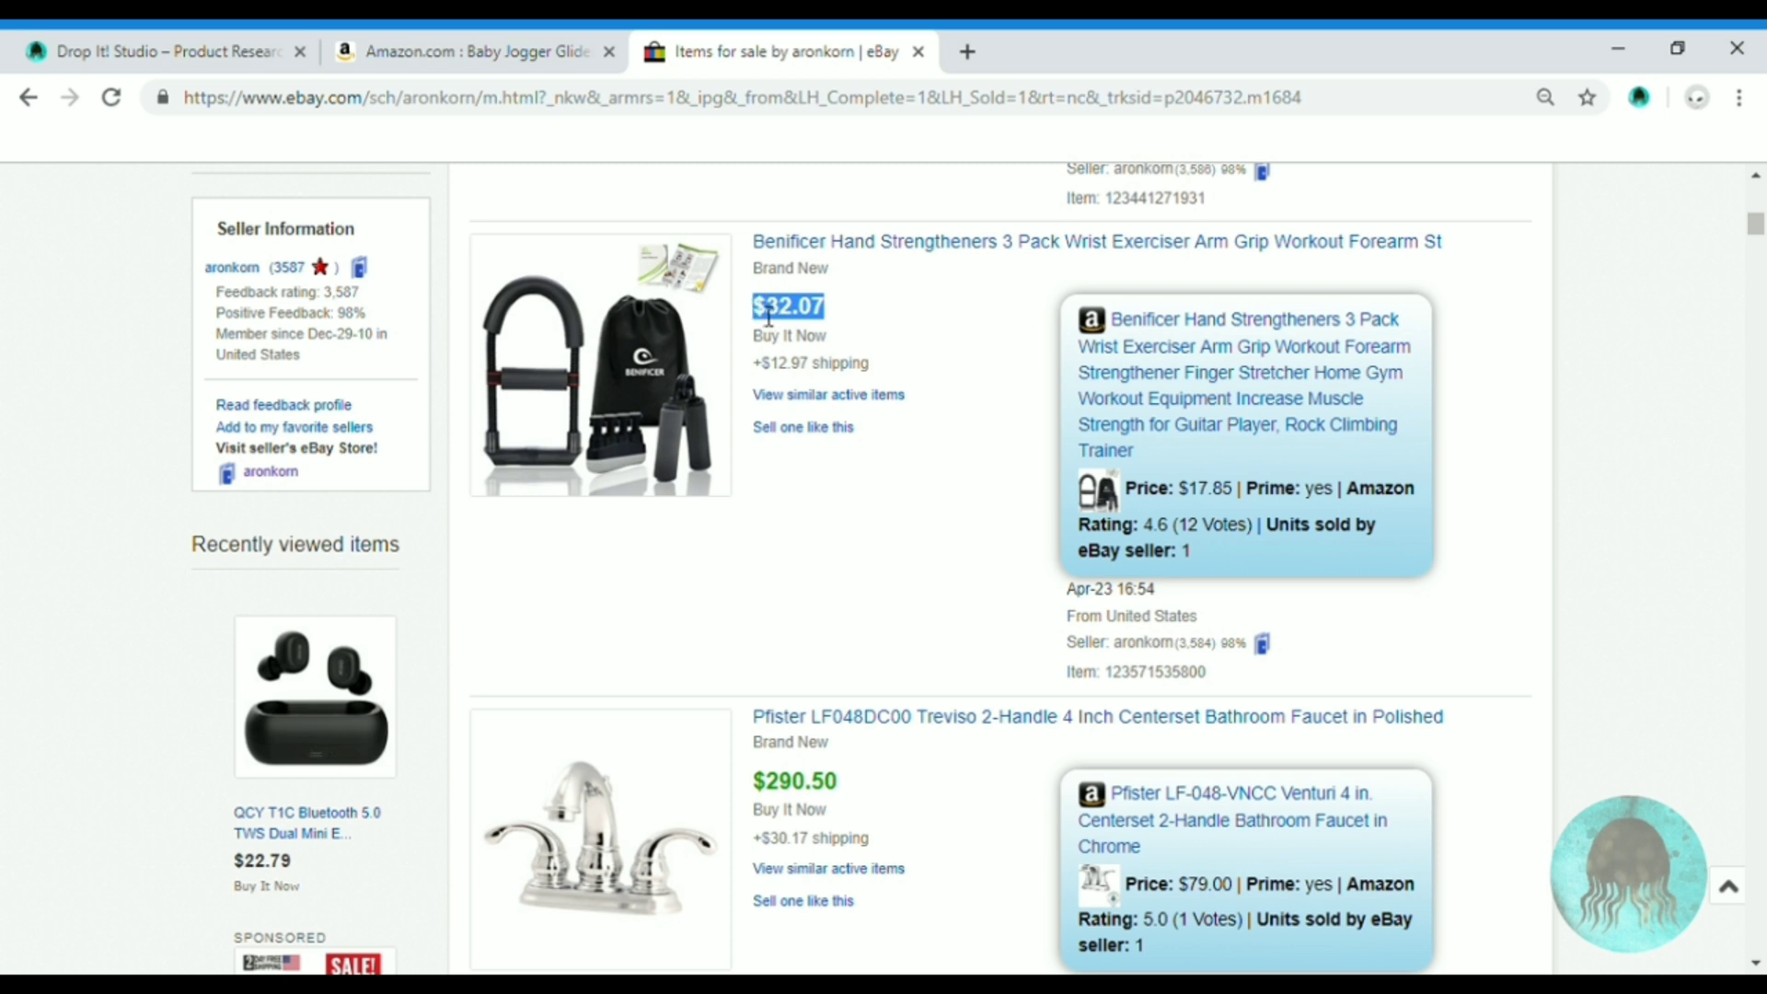
pyautogui.click(1176, 341)
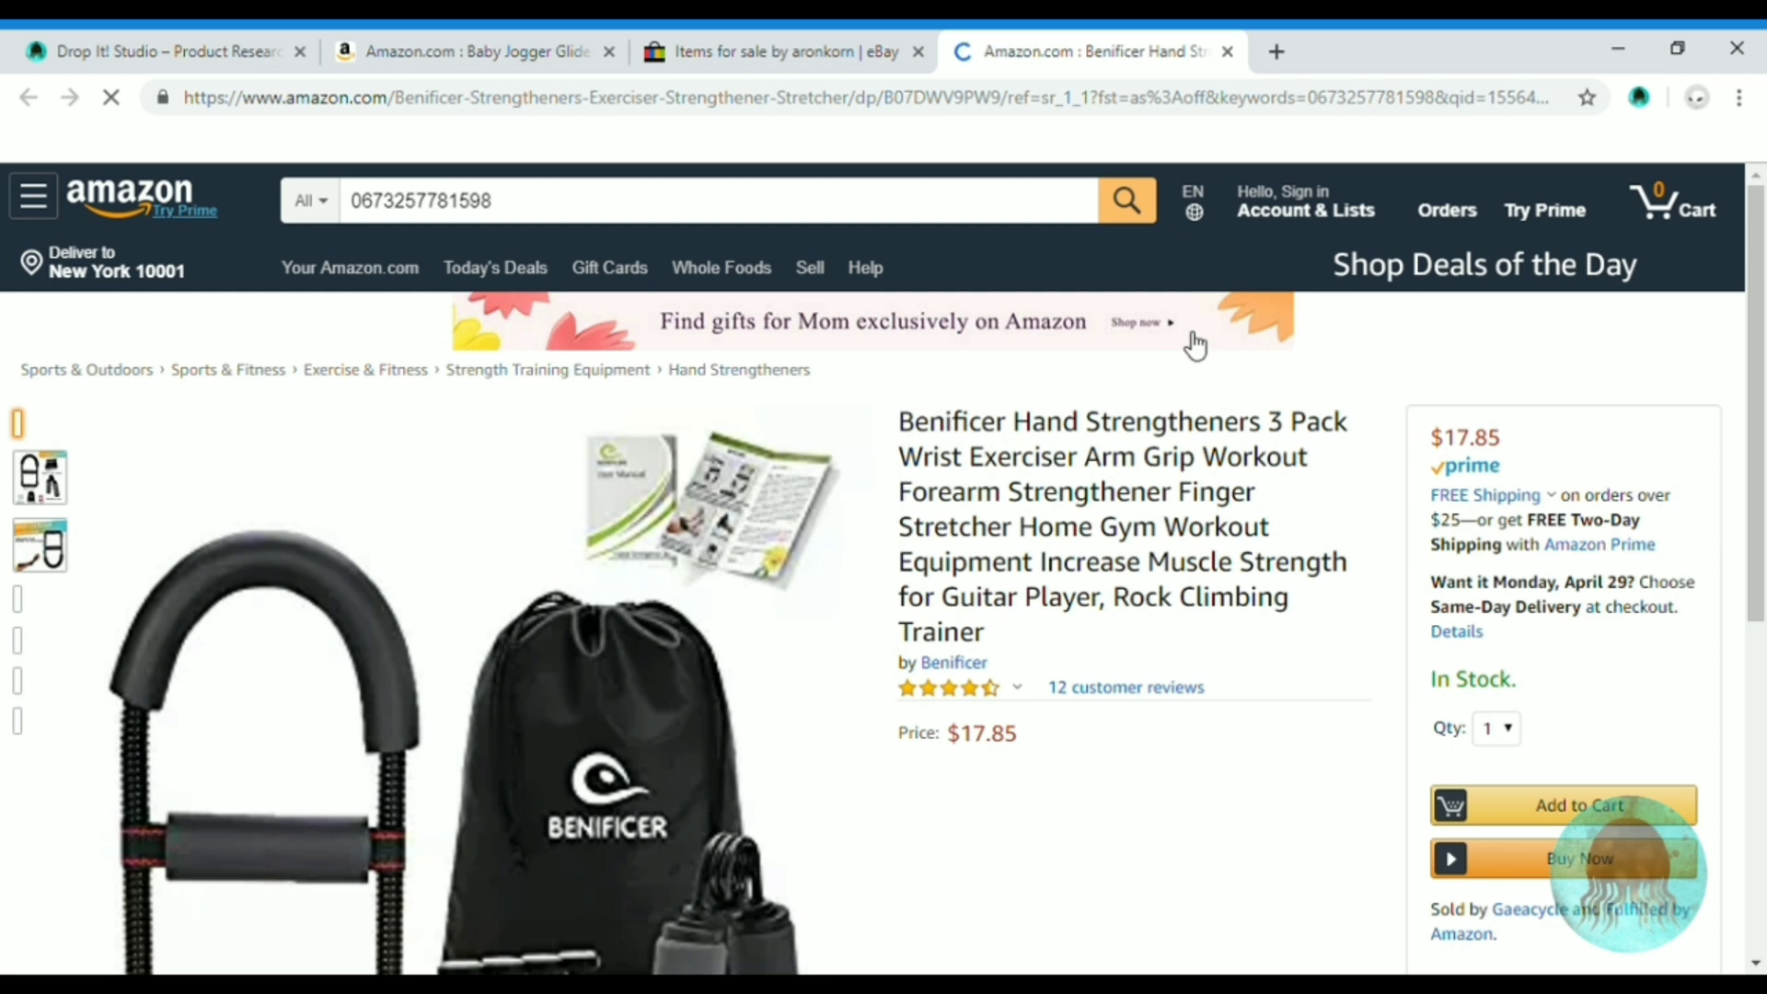
# Confirm the Benificer Amazon price of $17.85, then return to the eBay sold listings
pyautogui.scroll(-1, 1195, 346)
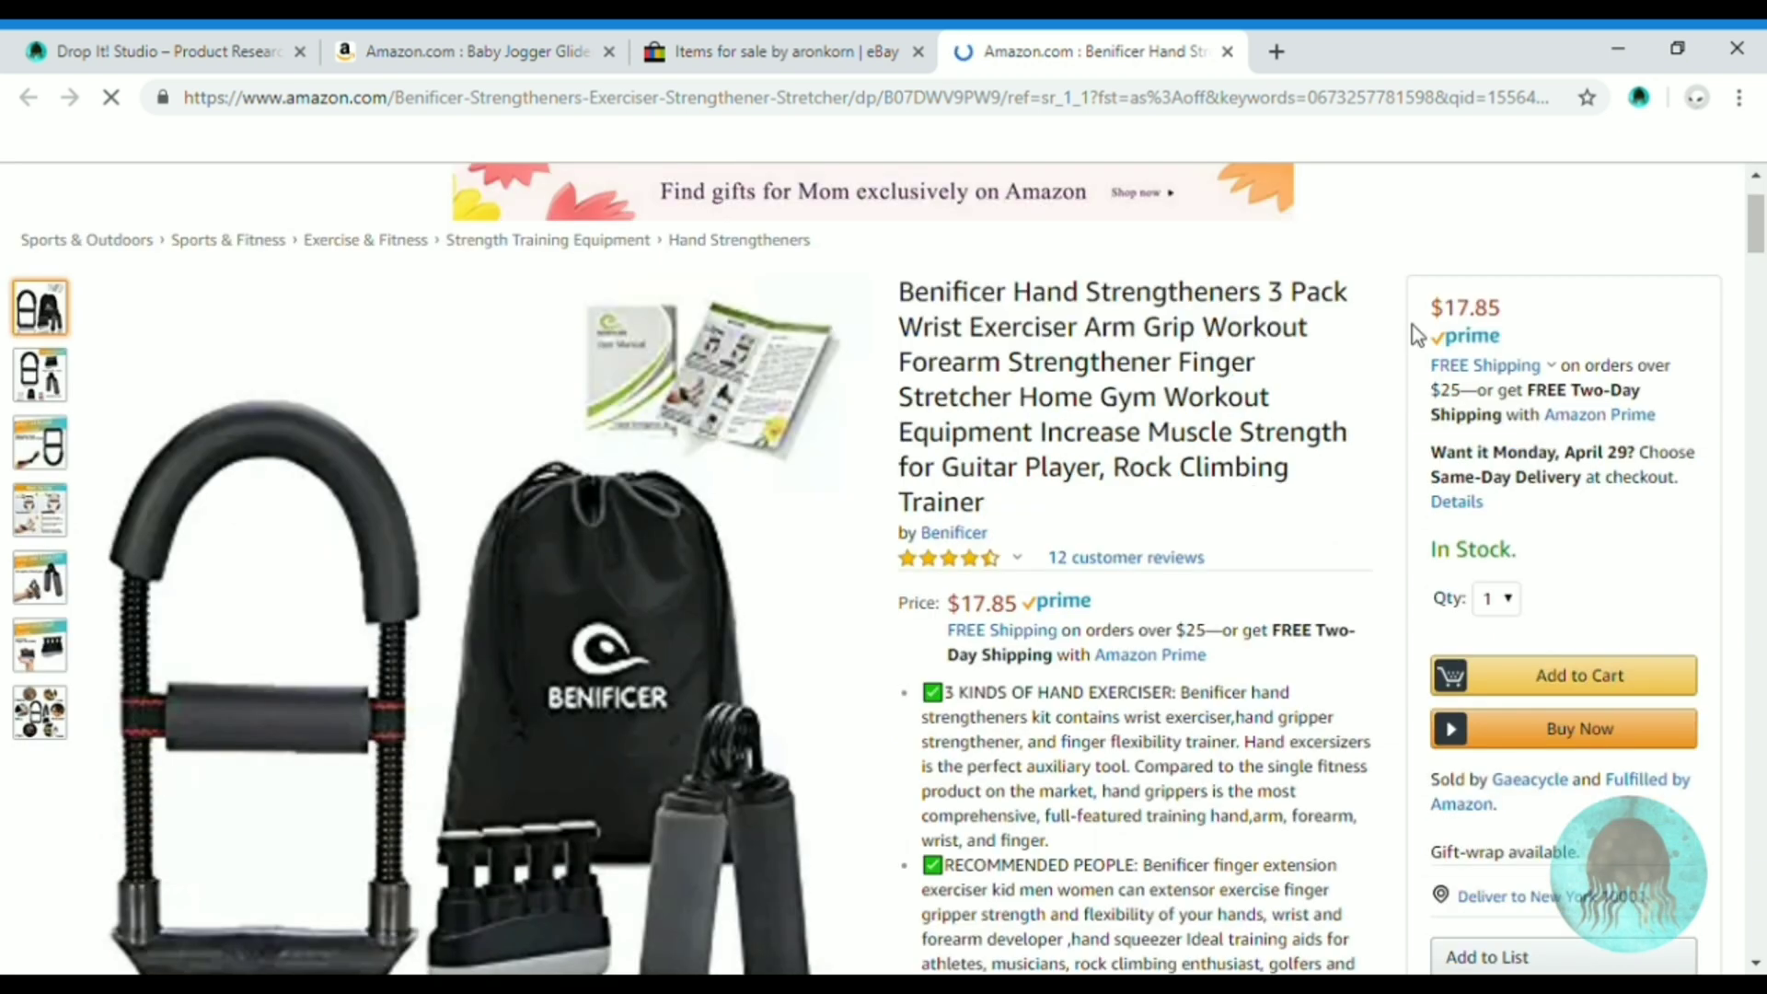
pyautogui.moveTo(1506, 311); pyautogui.dragTo(1429, 315)
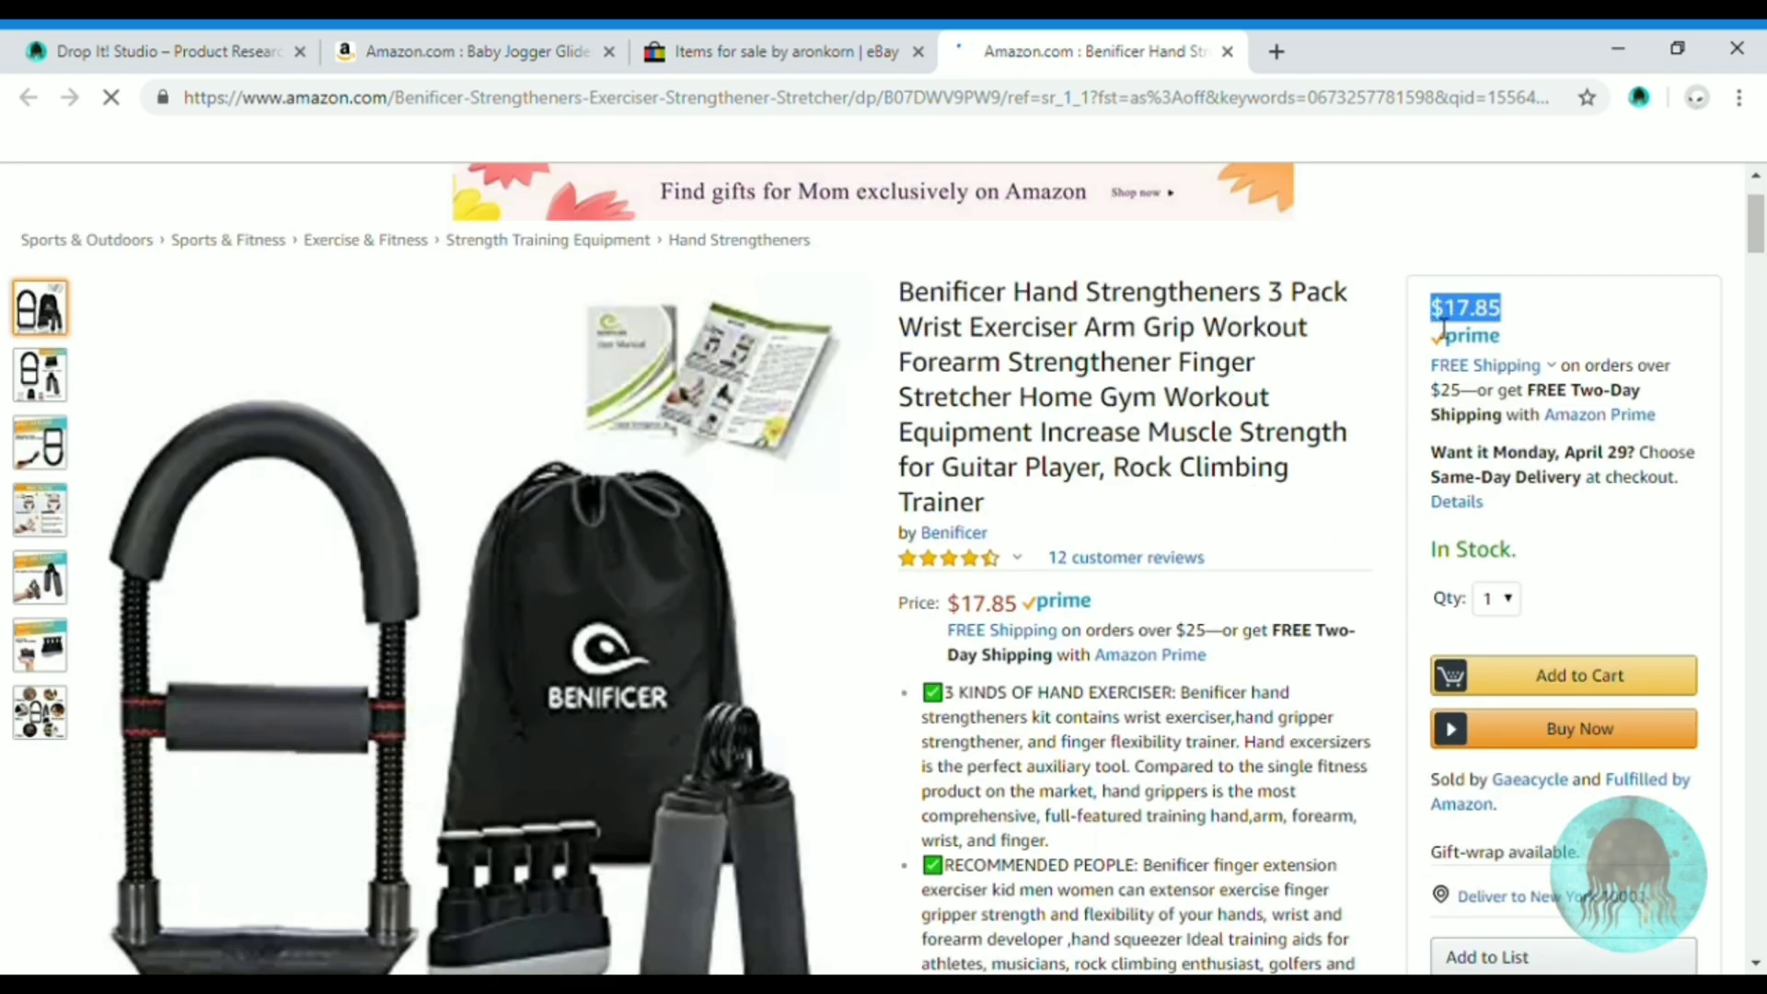
pyautogui.click(772, 51)
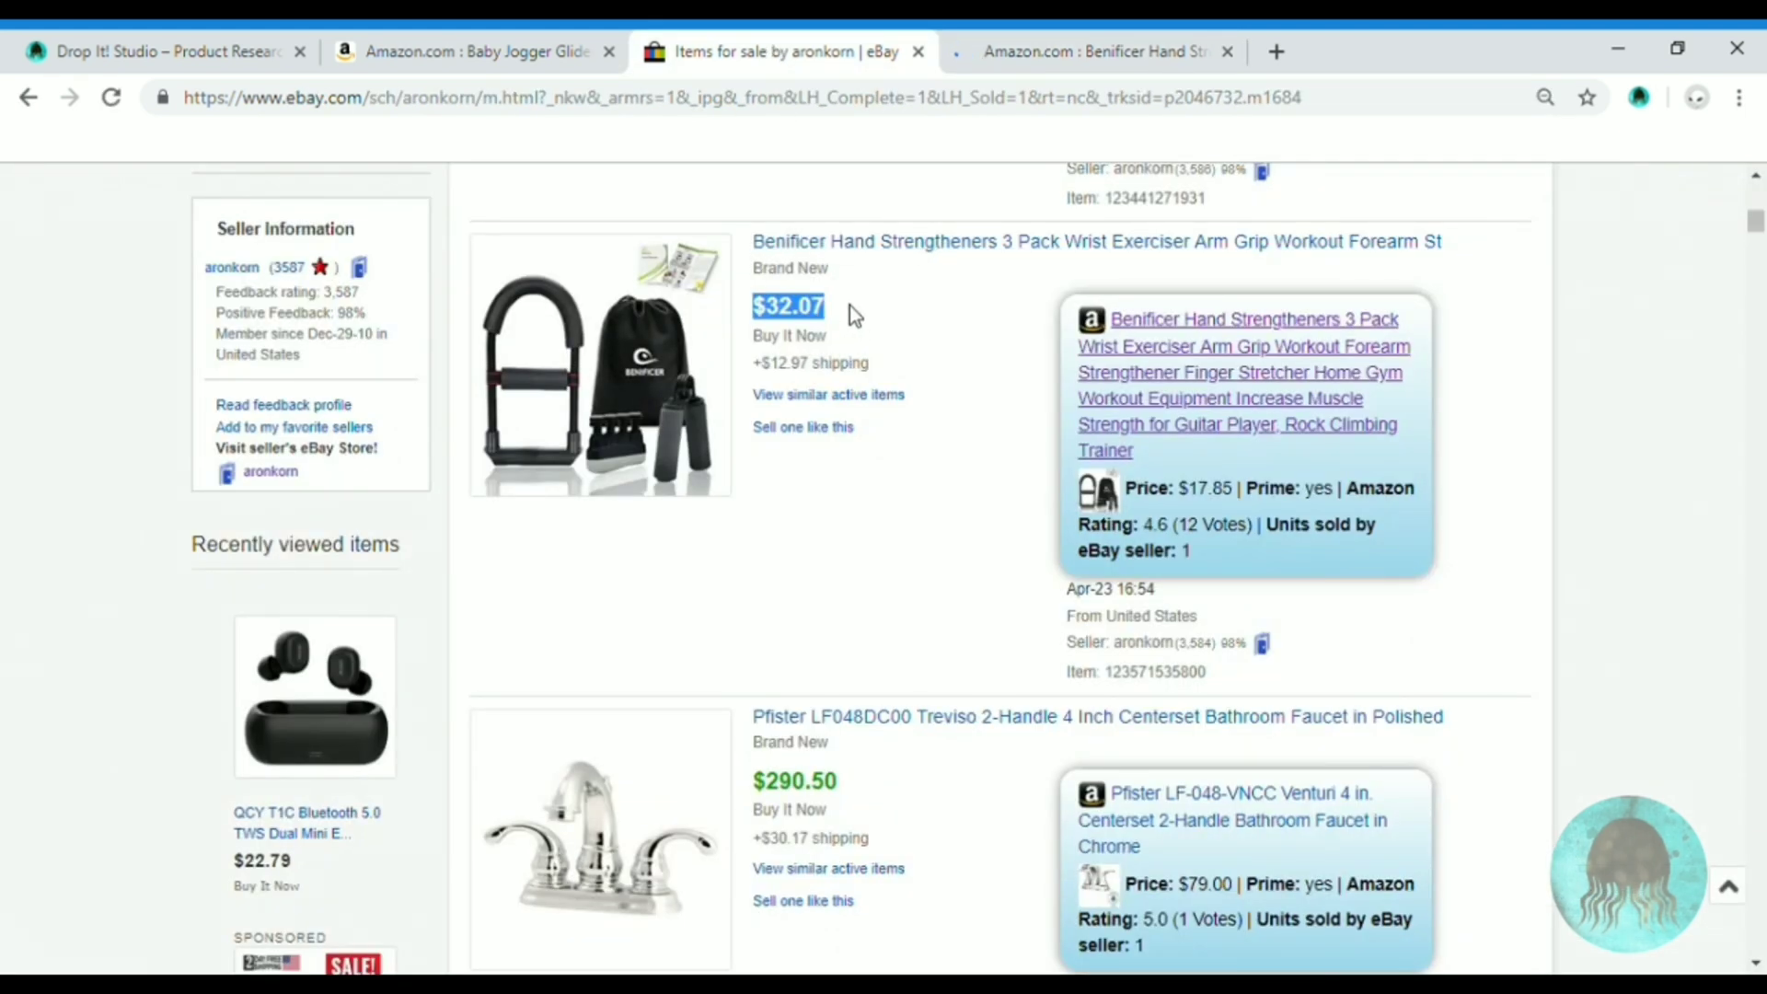
# Open the Benificer item's purchase history showing one unit at US $34.53 on Apr-23-19
pyautogui.click(867, 250)
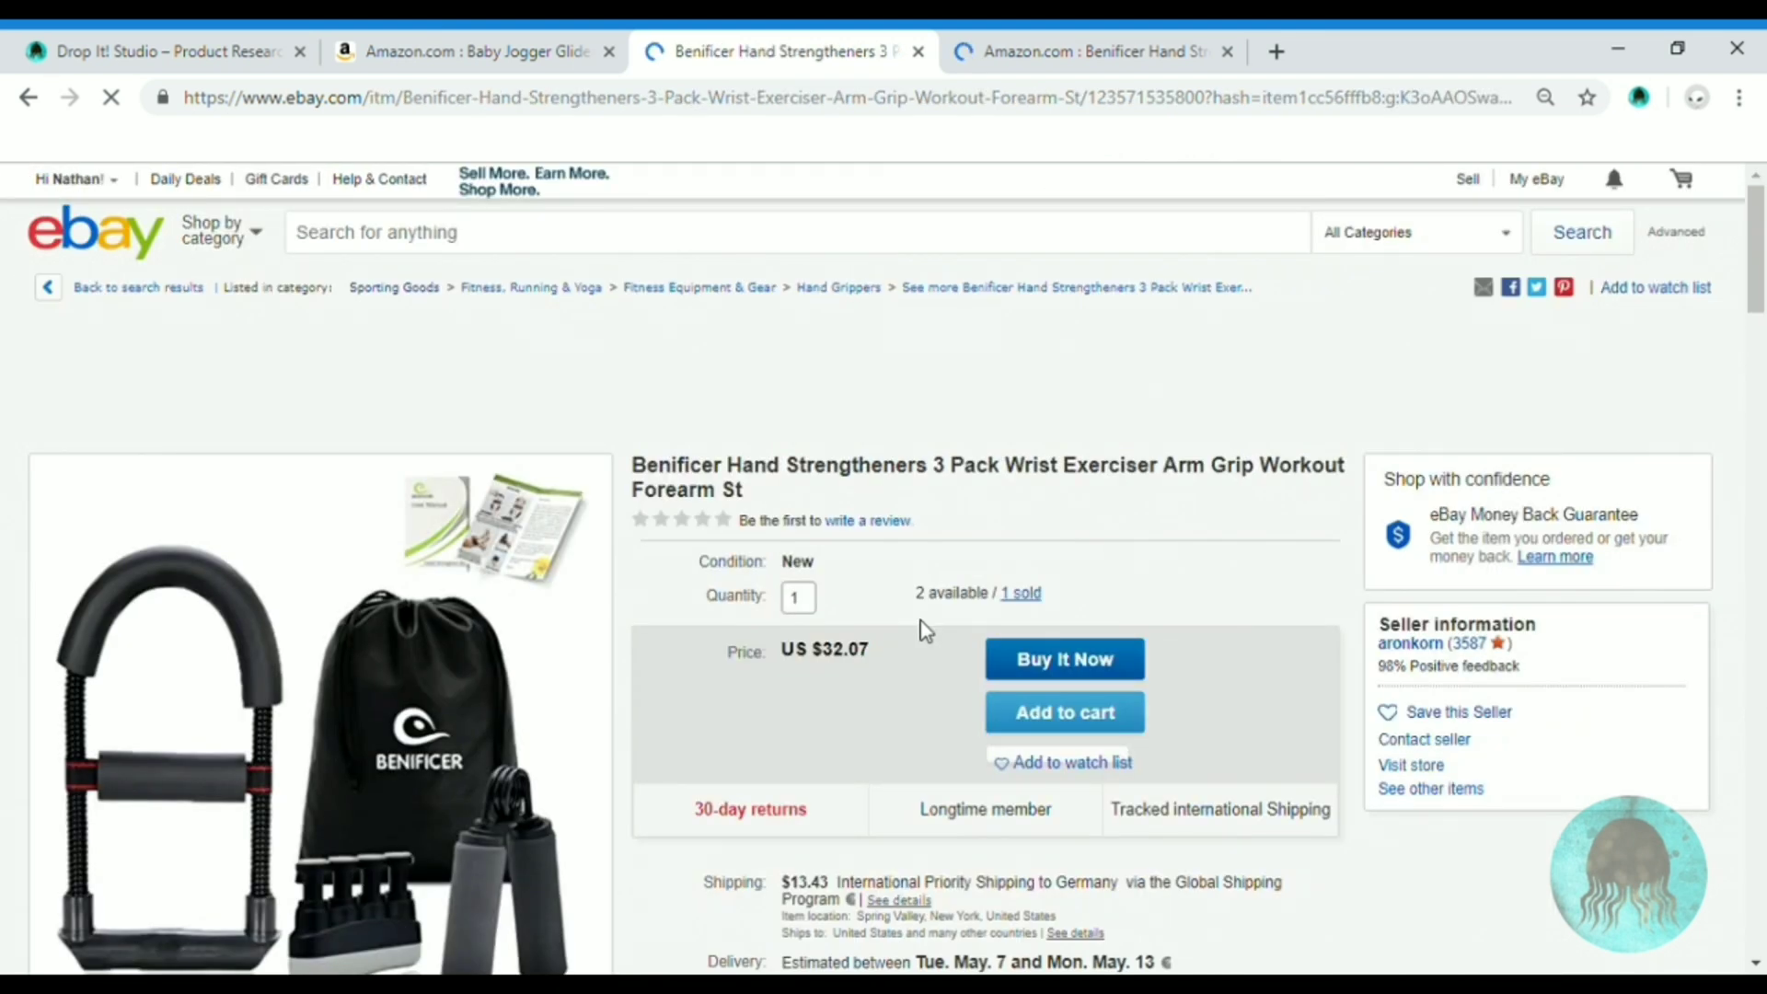
pyautogui.click(1023, 593)
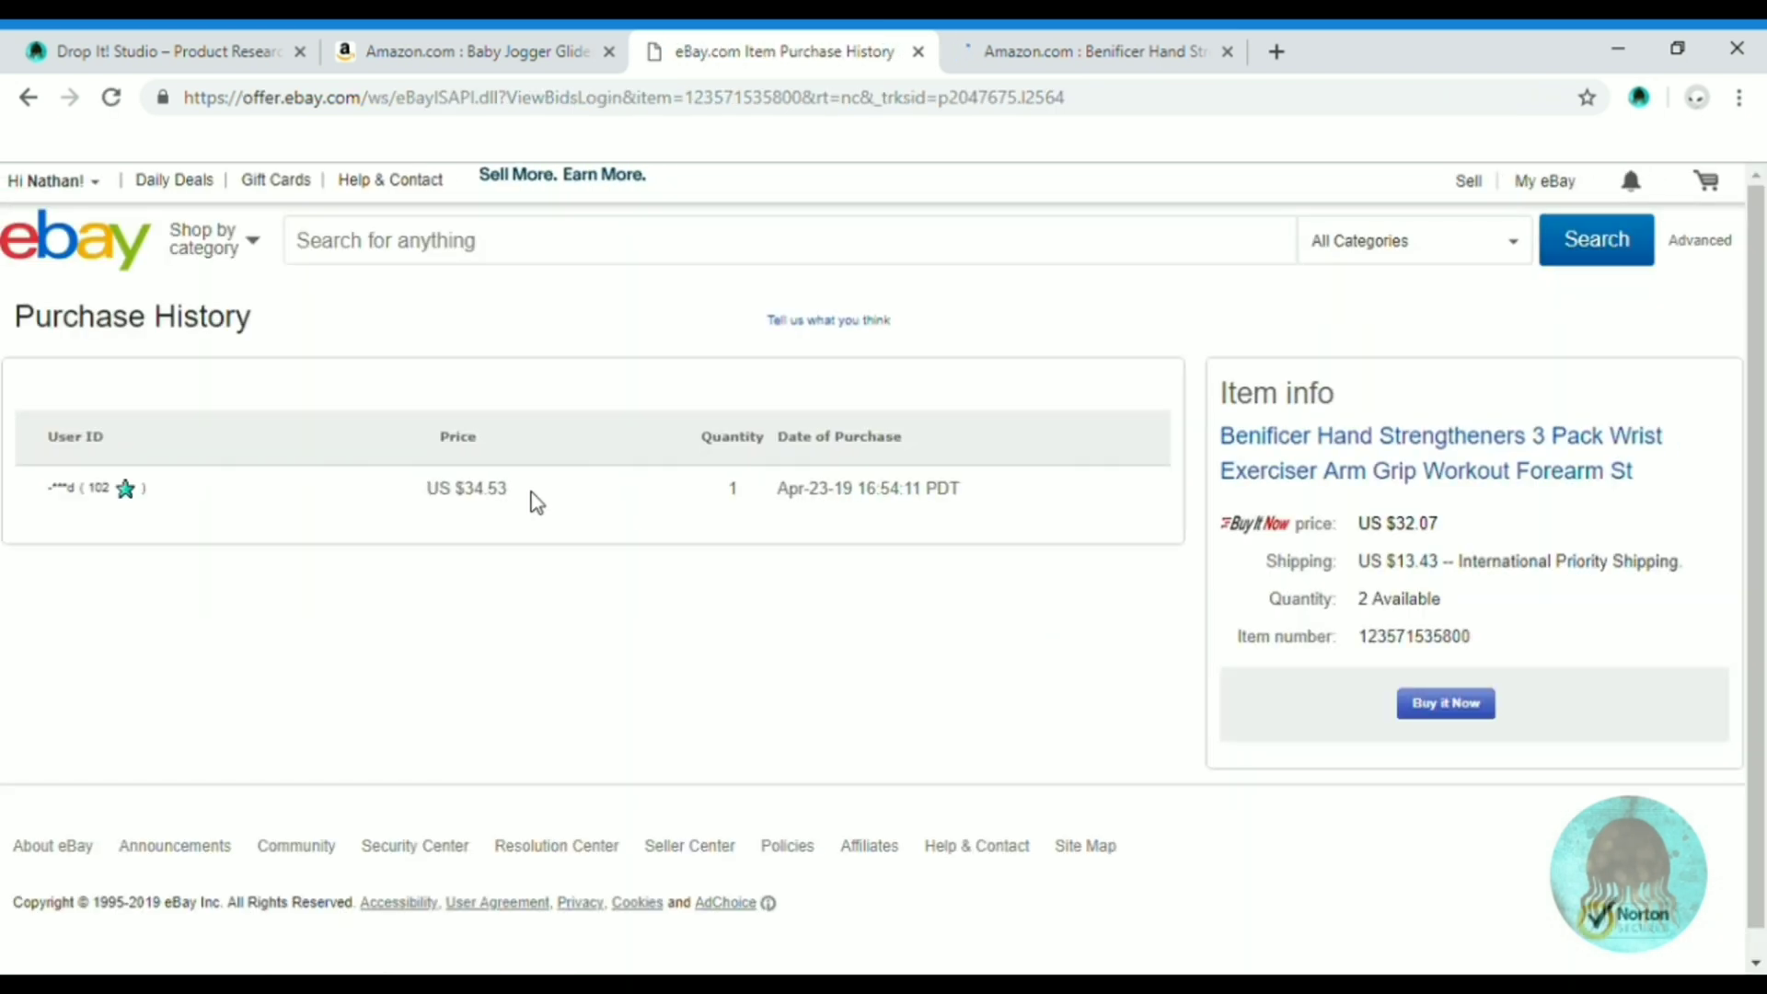
pyautogui.moveTo(975, 492); pyautogui.dragTo(412, 490)
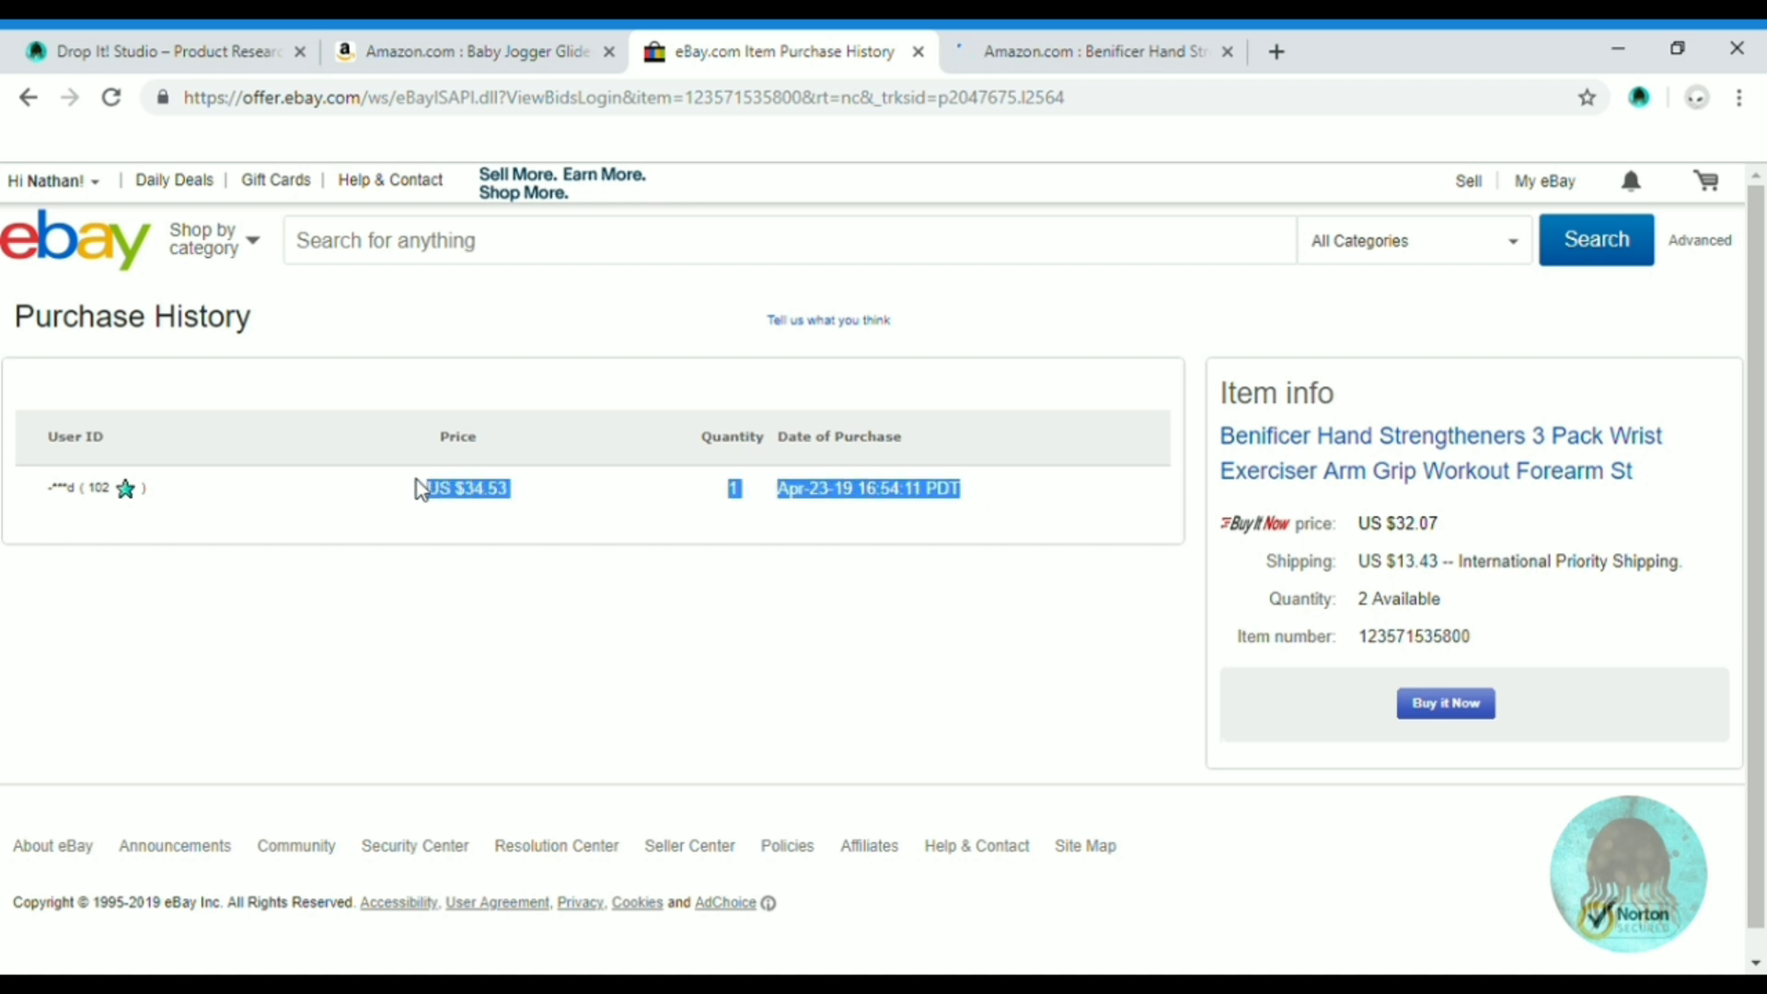
pyautogui.click(493, 517)
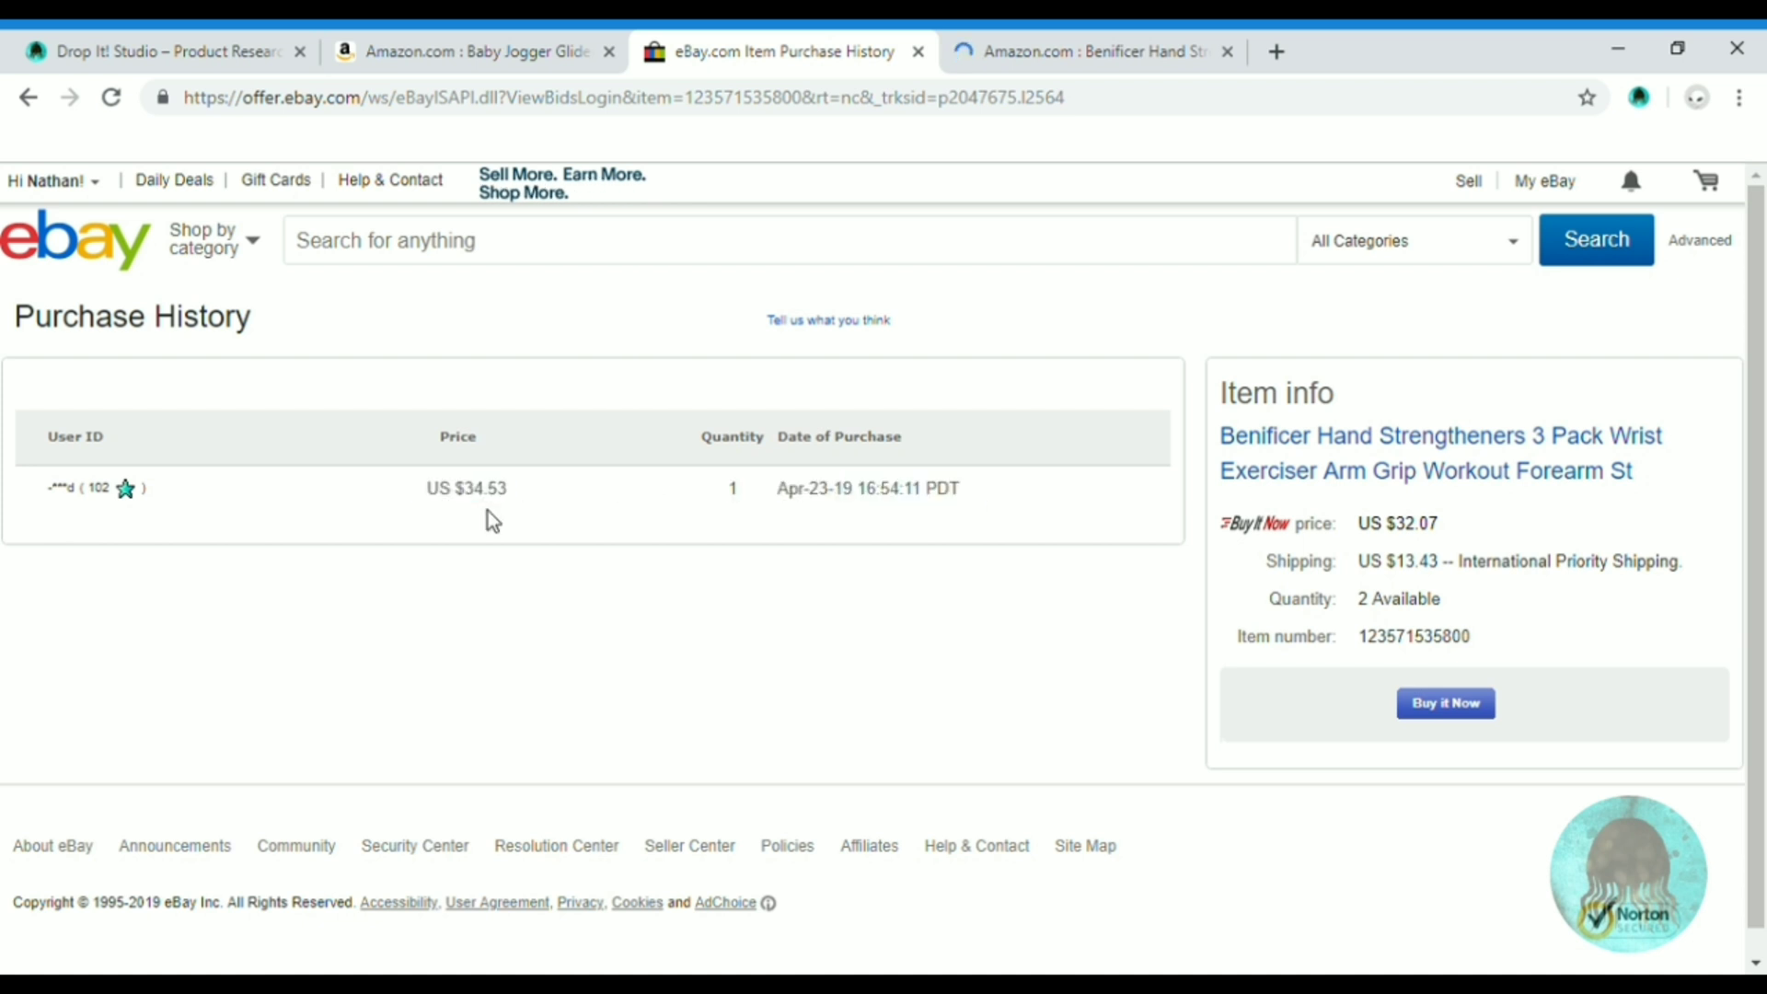
# Recheck the Benificer Amazon product page's $17.85 price
pyautogui.click(1040, 57)
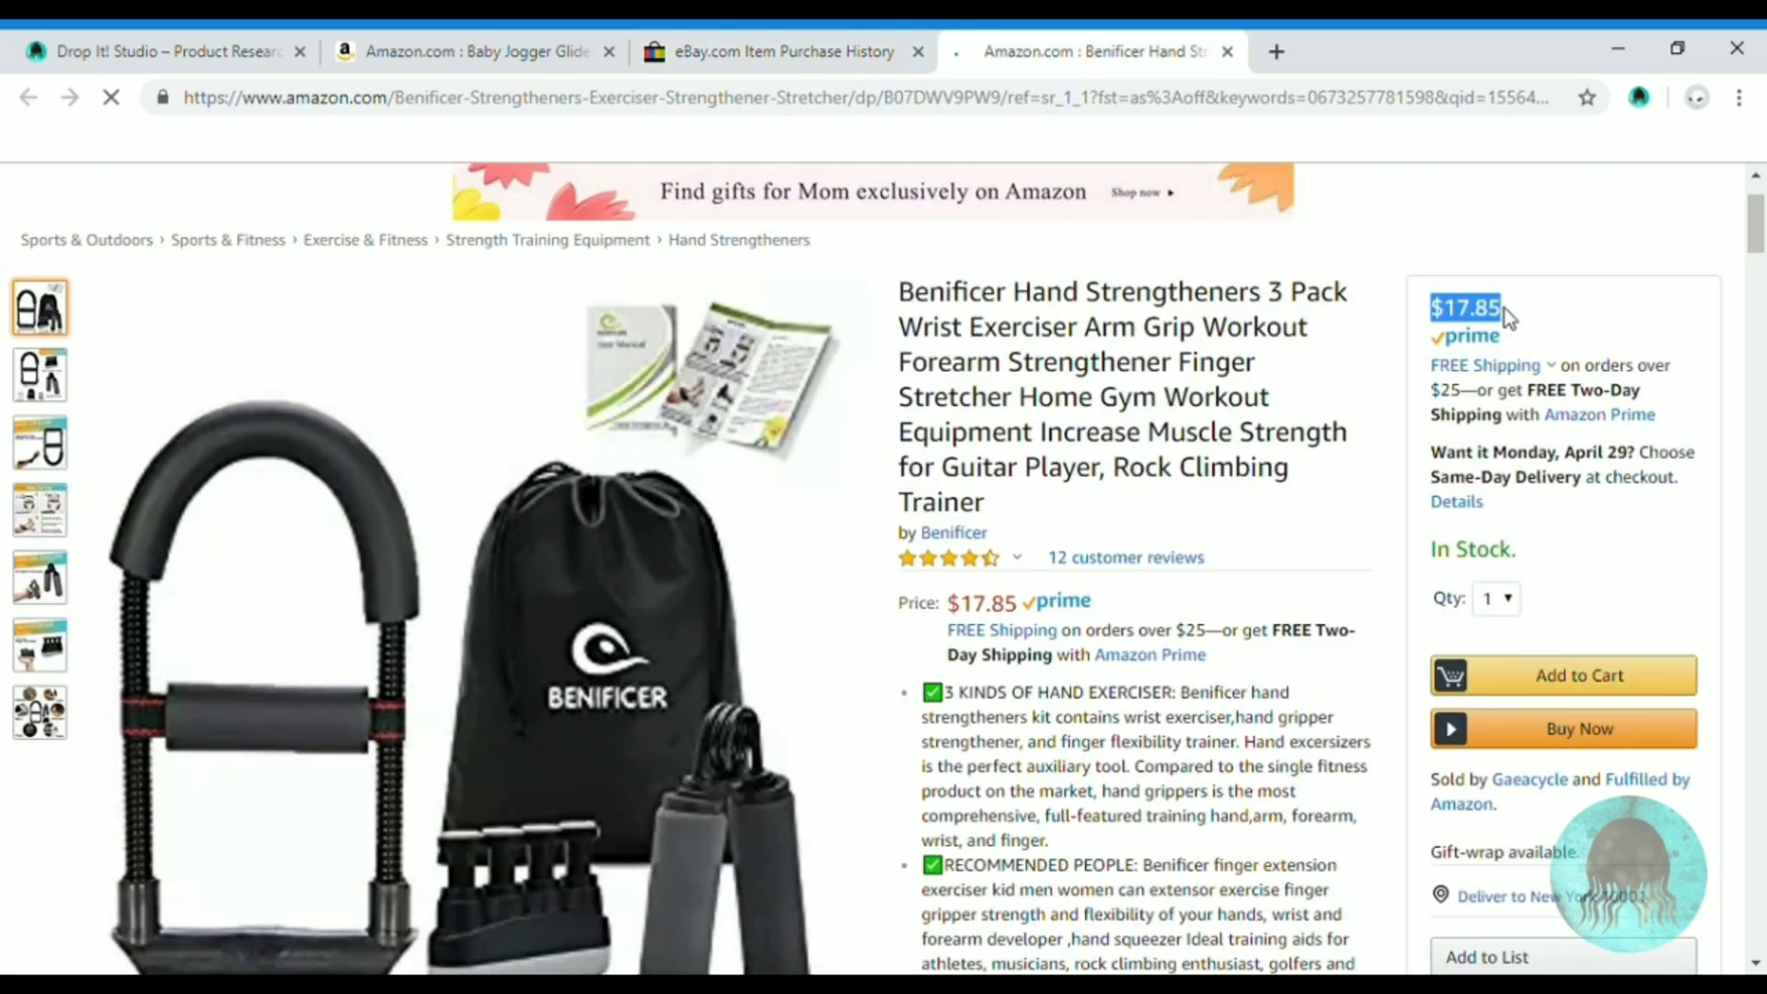
pyautogui.moveTo(1504, 307); pyautogui.dragTo(1428, 311)
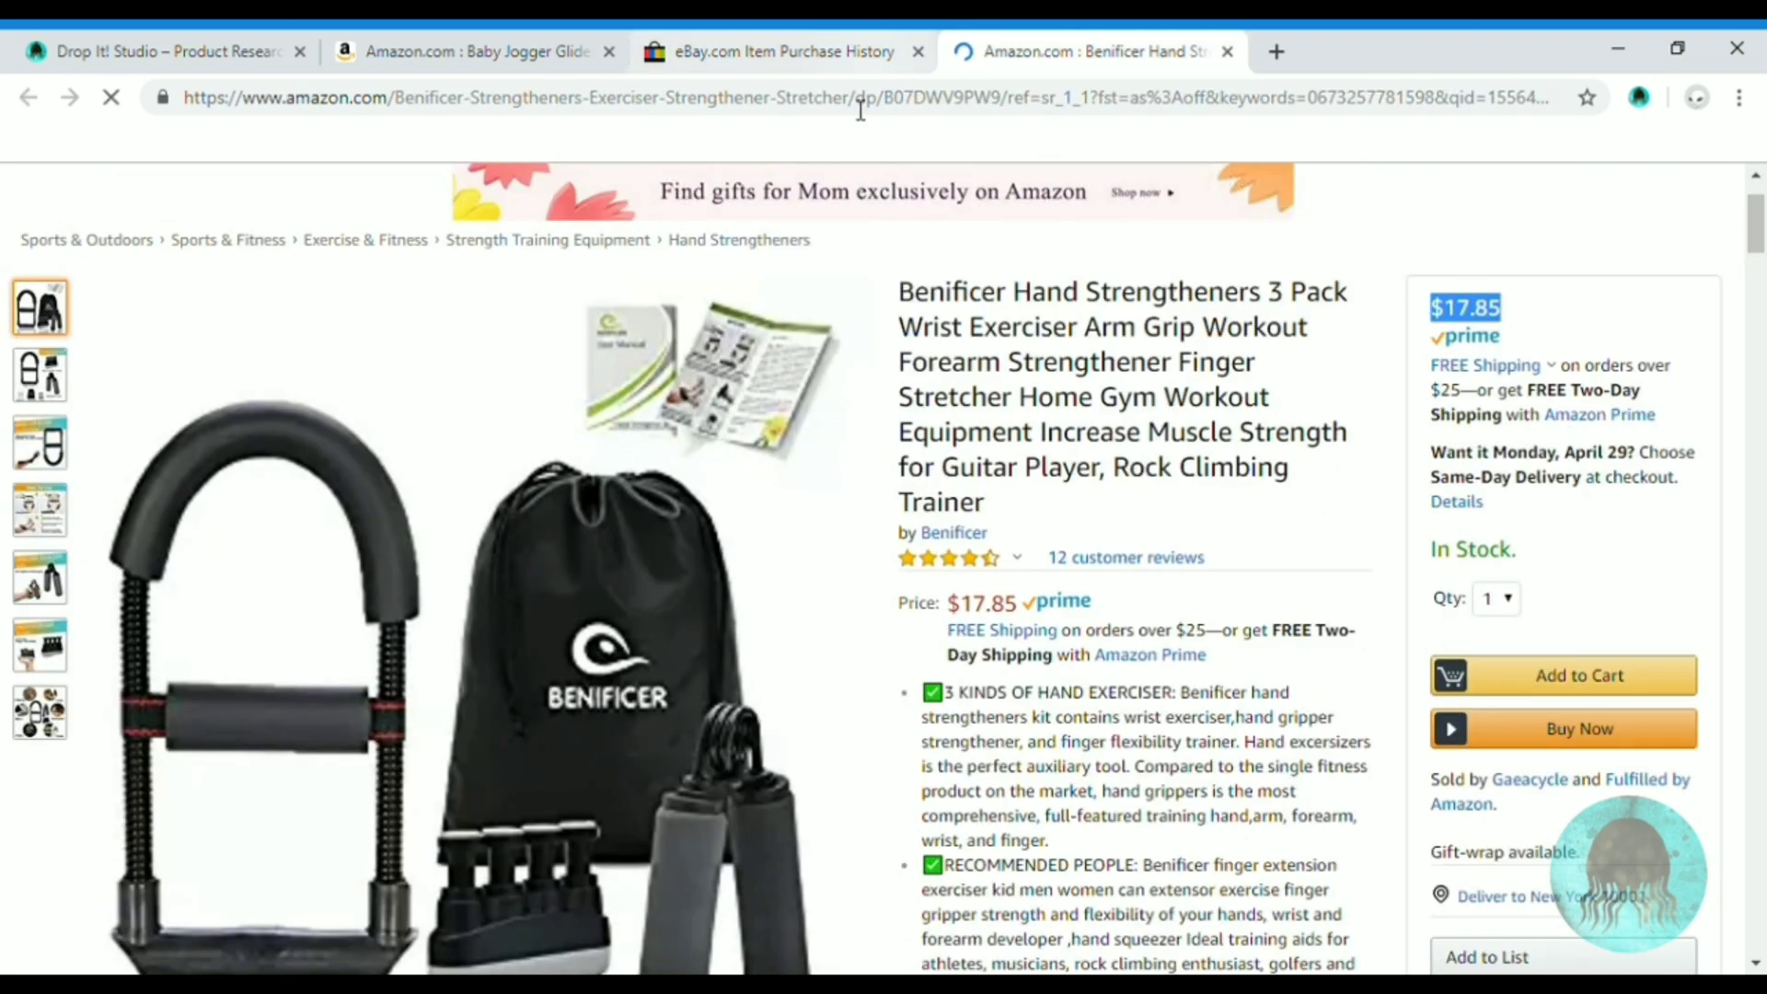
pyautogui.scroll(-2, 727, 509)
pyautogui.scroll(-2, 727, 509)
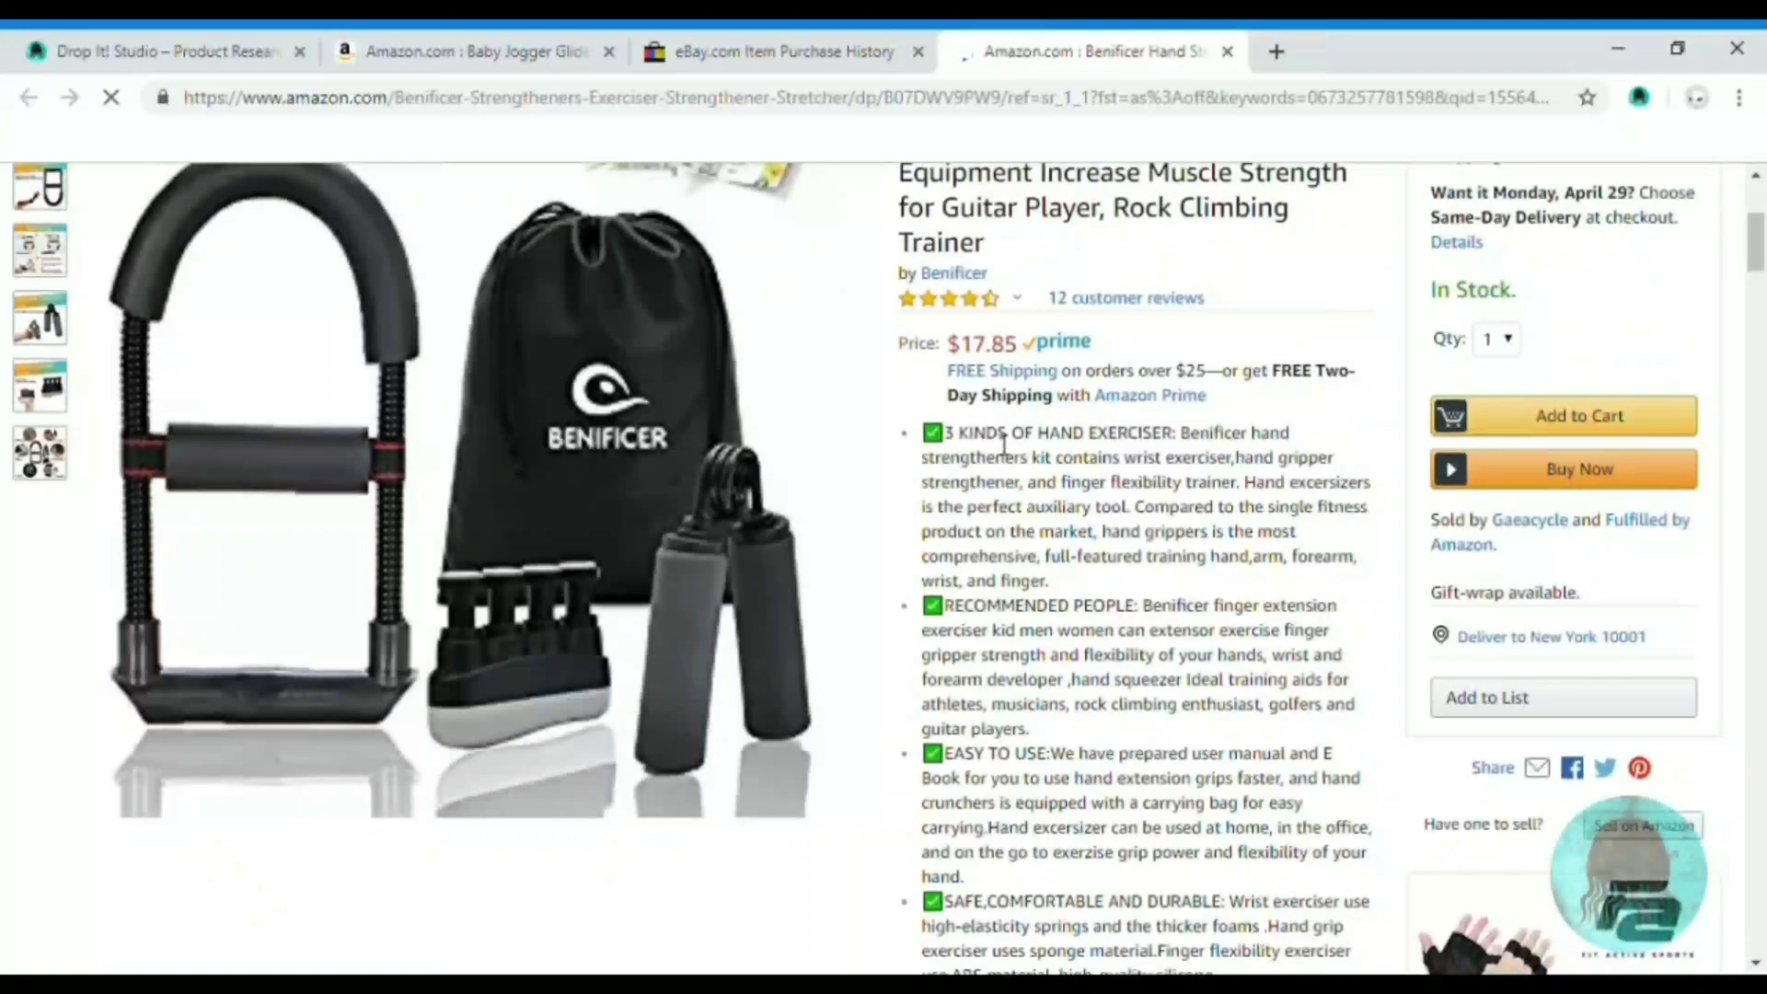
pyautogui.scroll(1, 1000, 405)
pyautogui.scroll(3, 1058, 385)
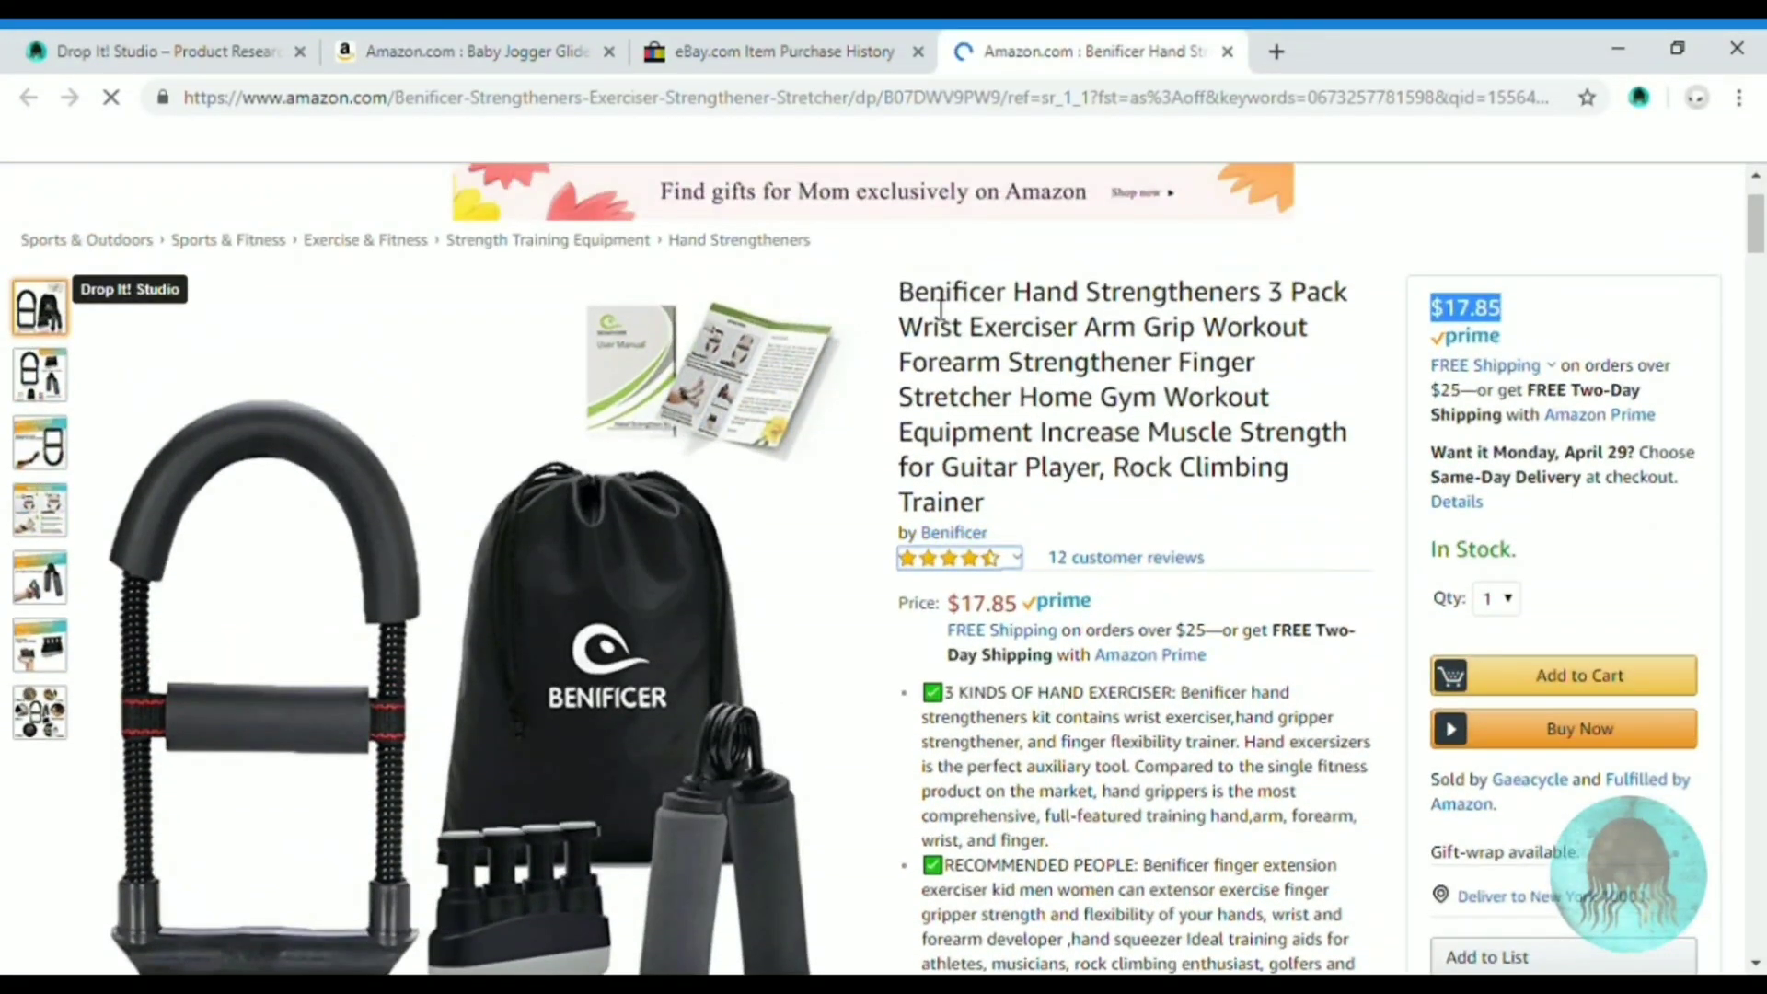
# Return from the eBay purchase history to the seller's sold listings
pyautogui.click(775, 51)
pyautogui.click(22, 101)
pyautogui.click(20, 103)
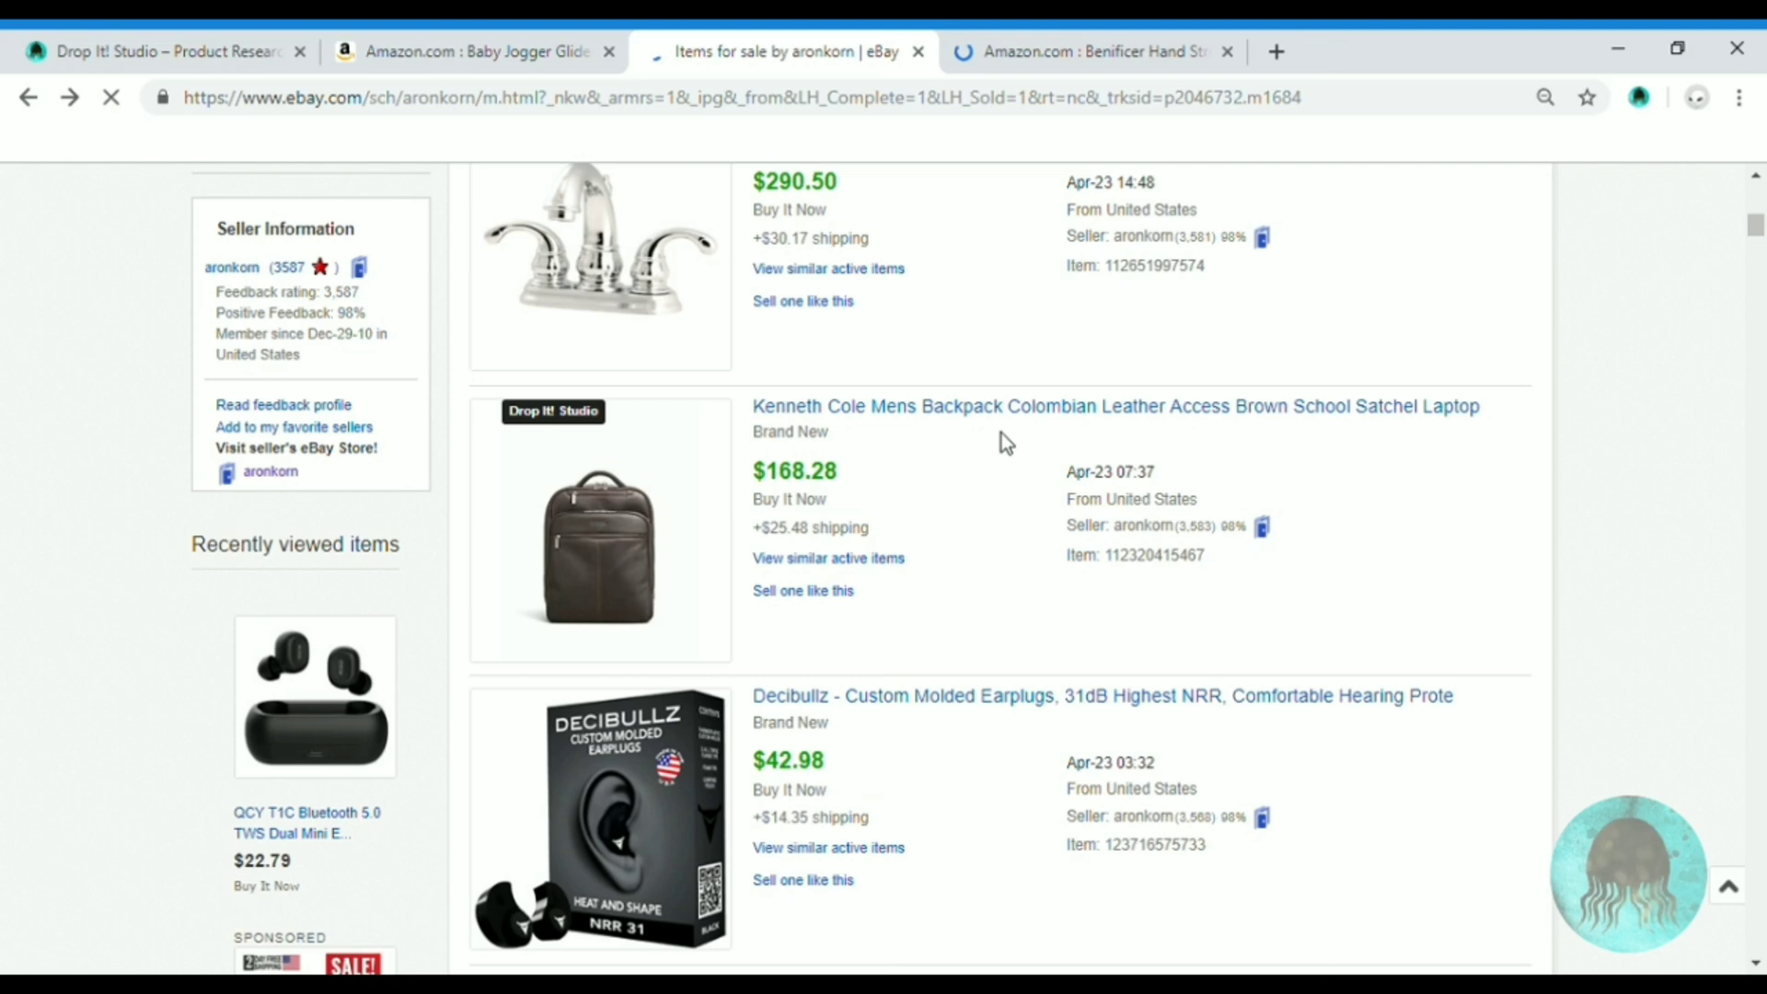
pyautogui.scroll(15, 1001, 433)
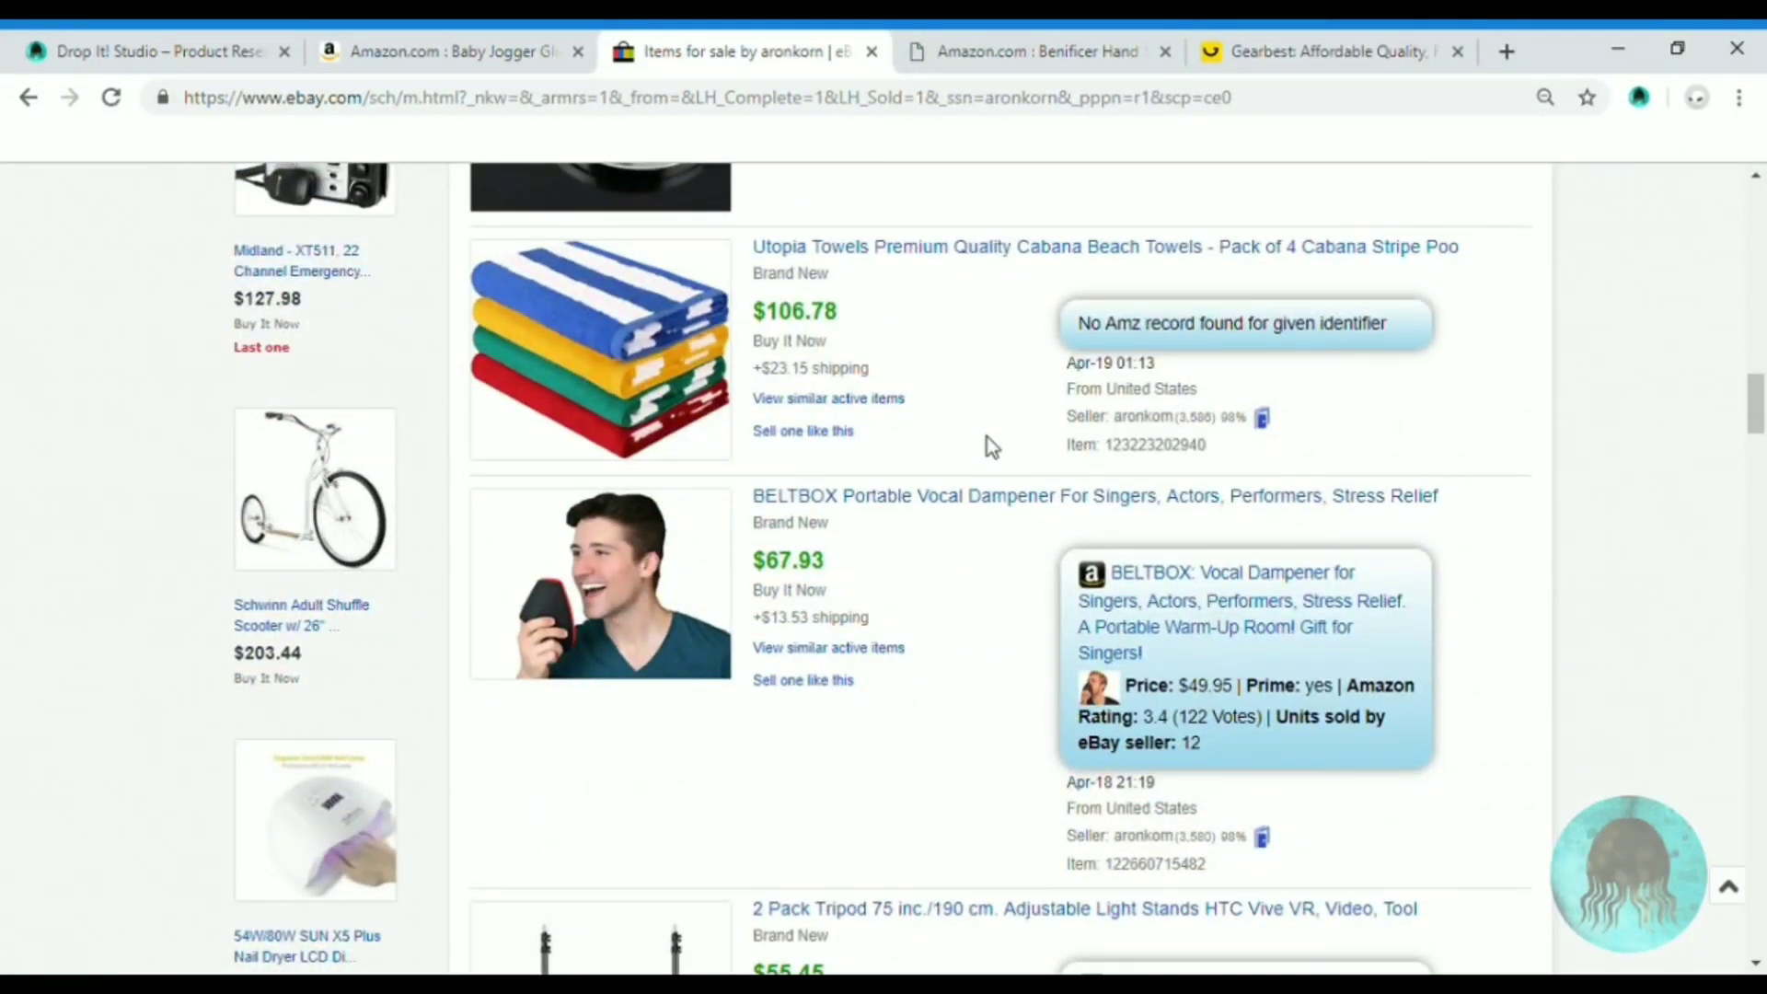
pyautogui.scroll(-3, 987, 436)
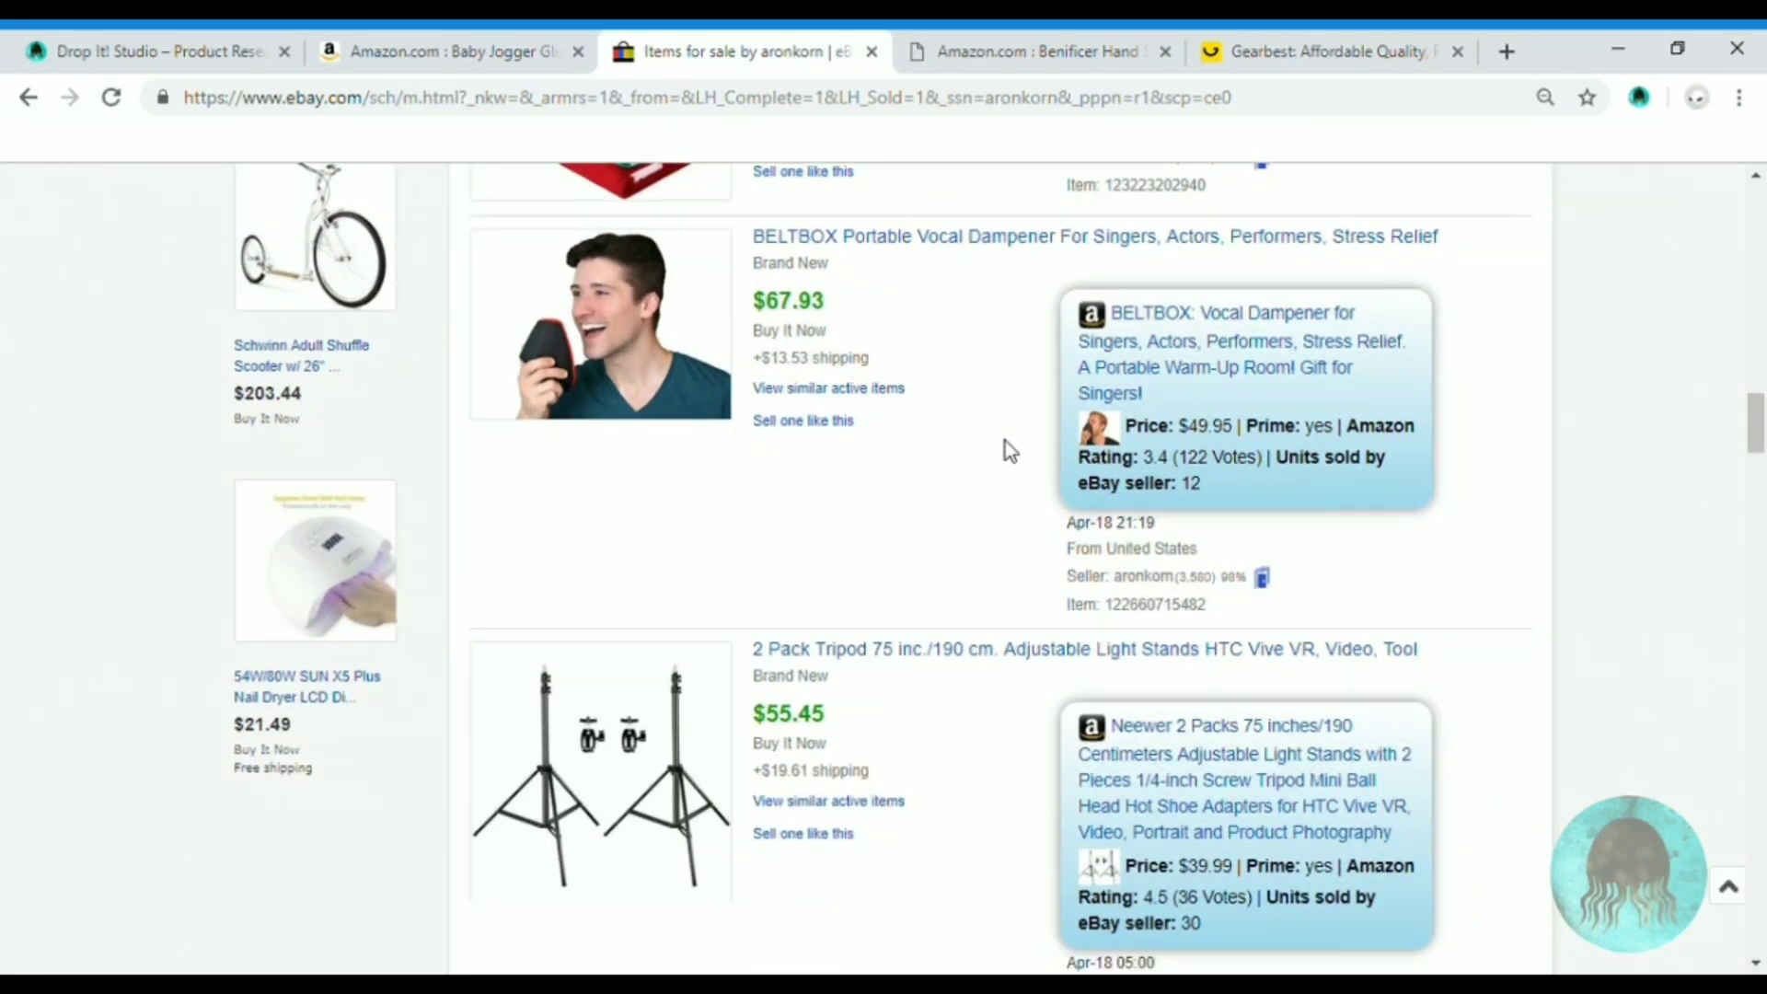
pyautogui.moveTo(837, 290); pyautogui.dragTo(749, 302)
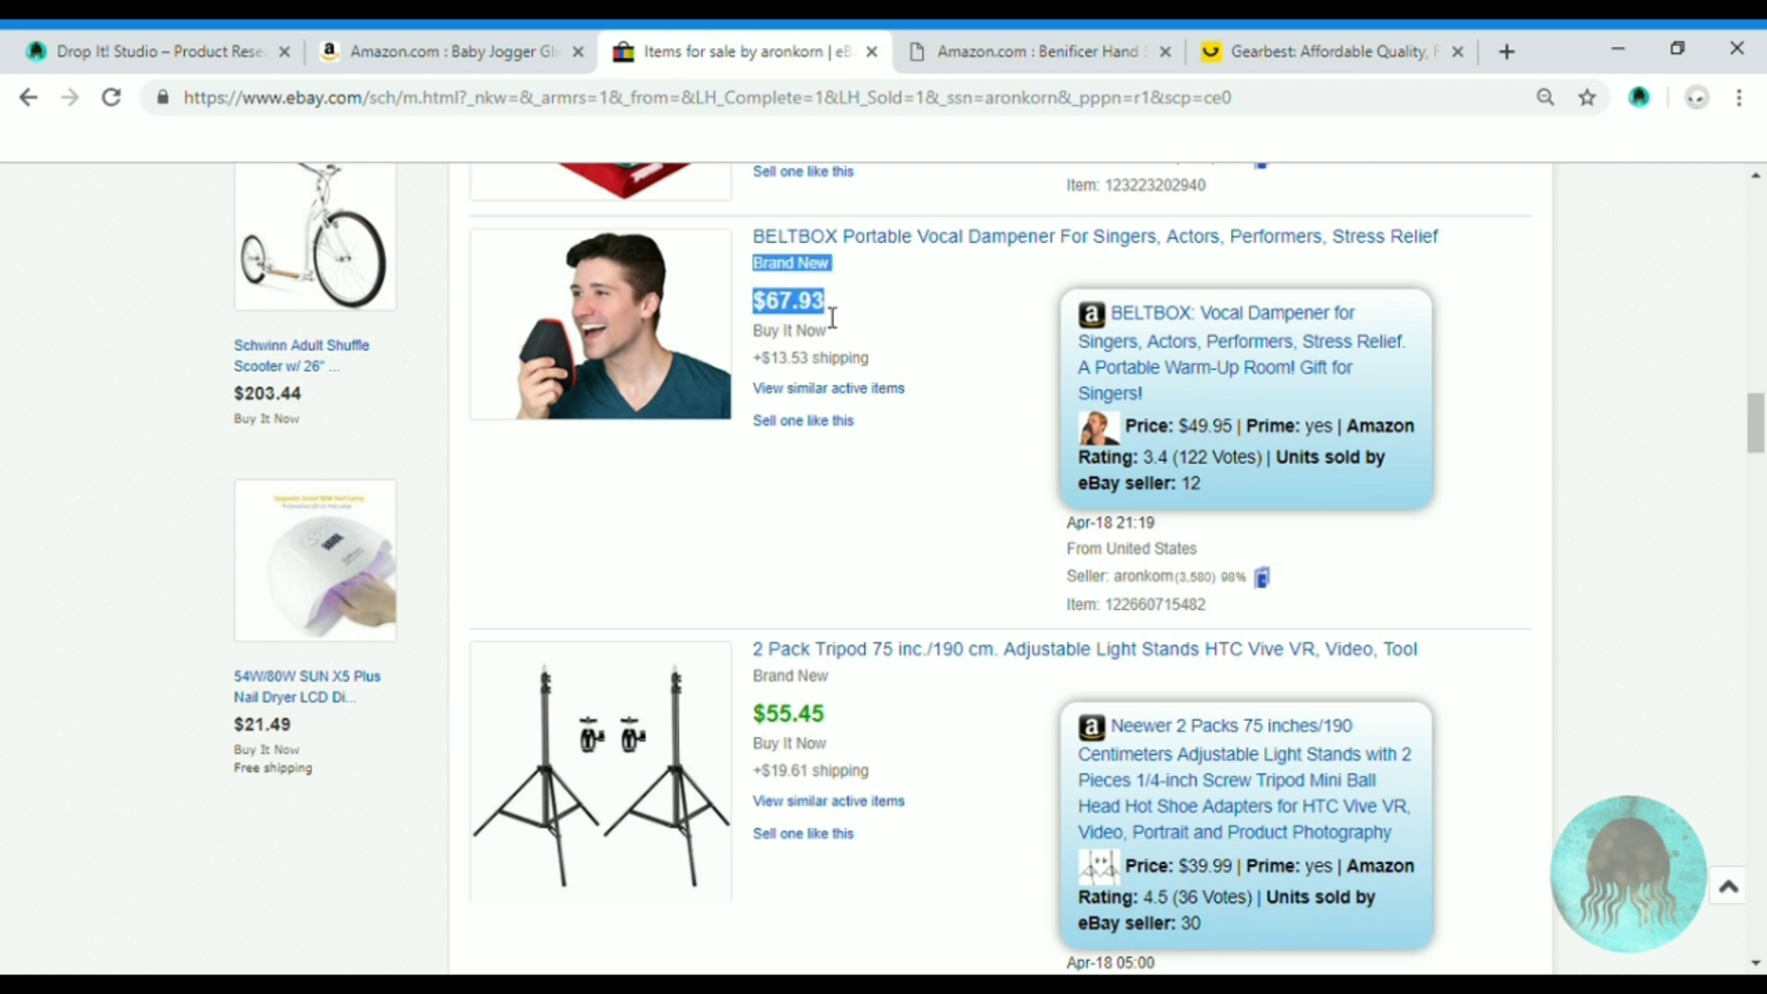
pyautogui.moveTo(1181, 440); pyautogui.dragTo(1346, 445)
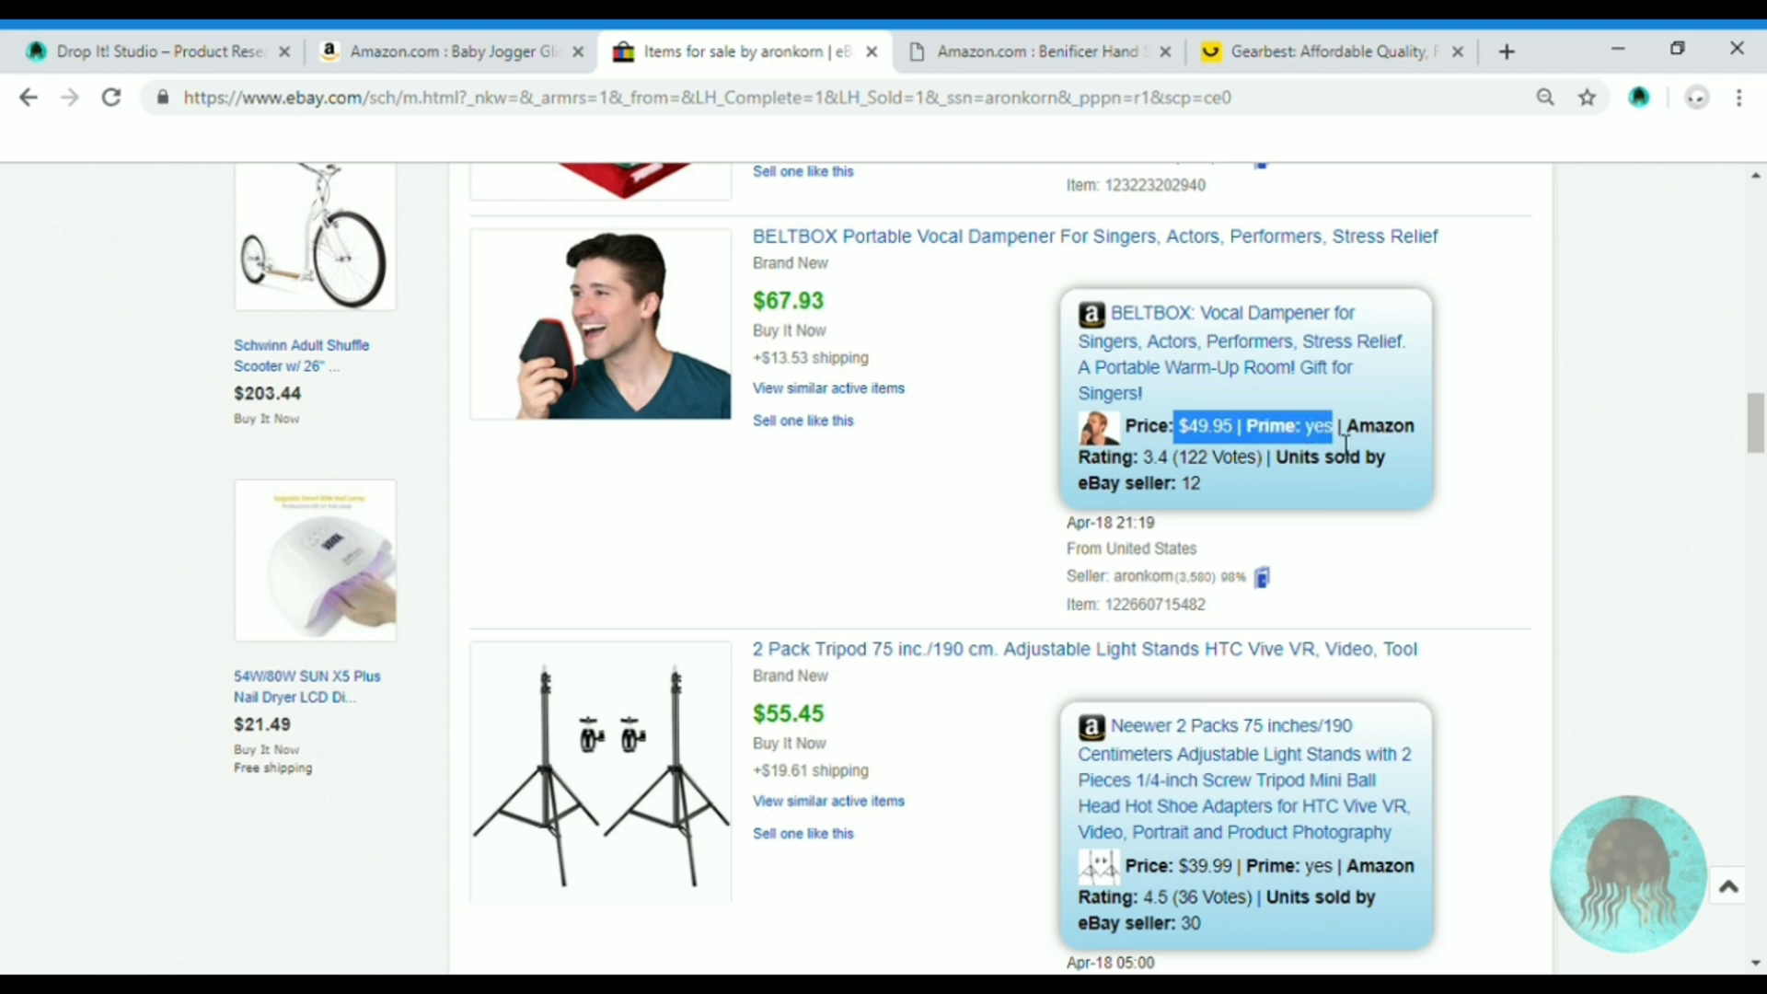
pyautogui.moveTo(1080, 458); pyautogui.dragTo(1321, 481)
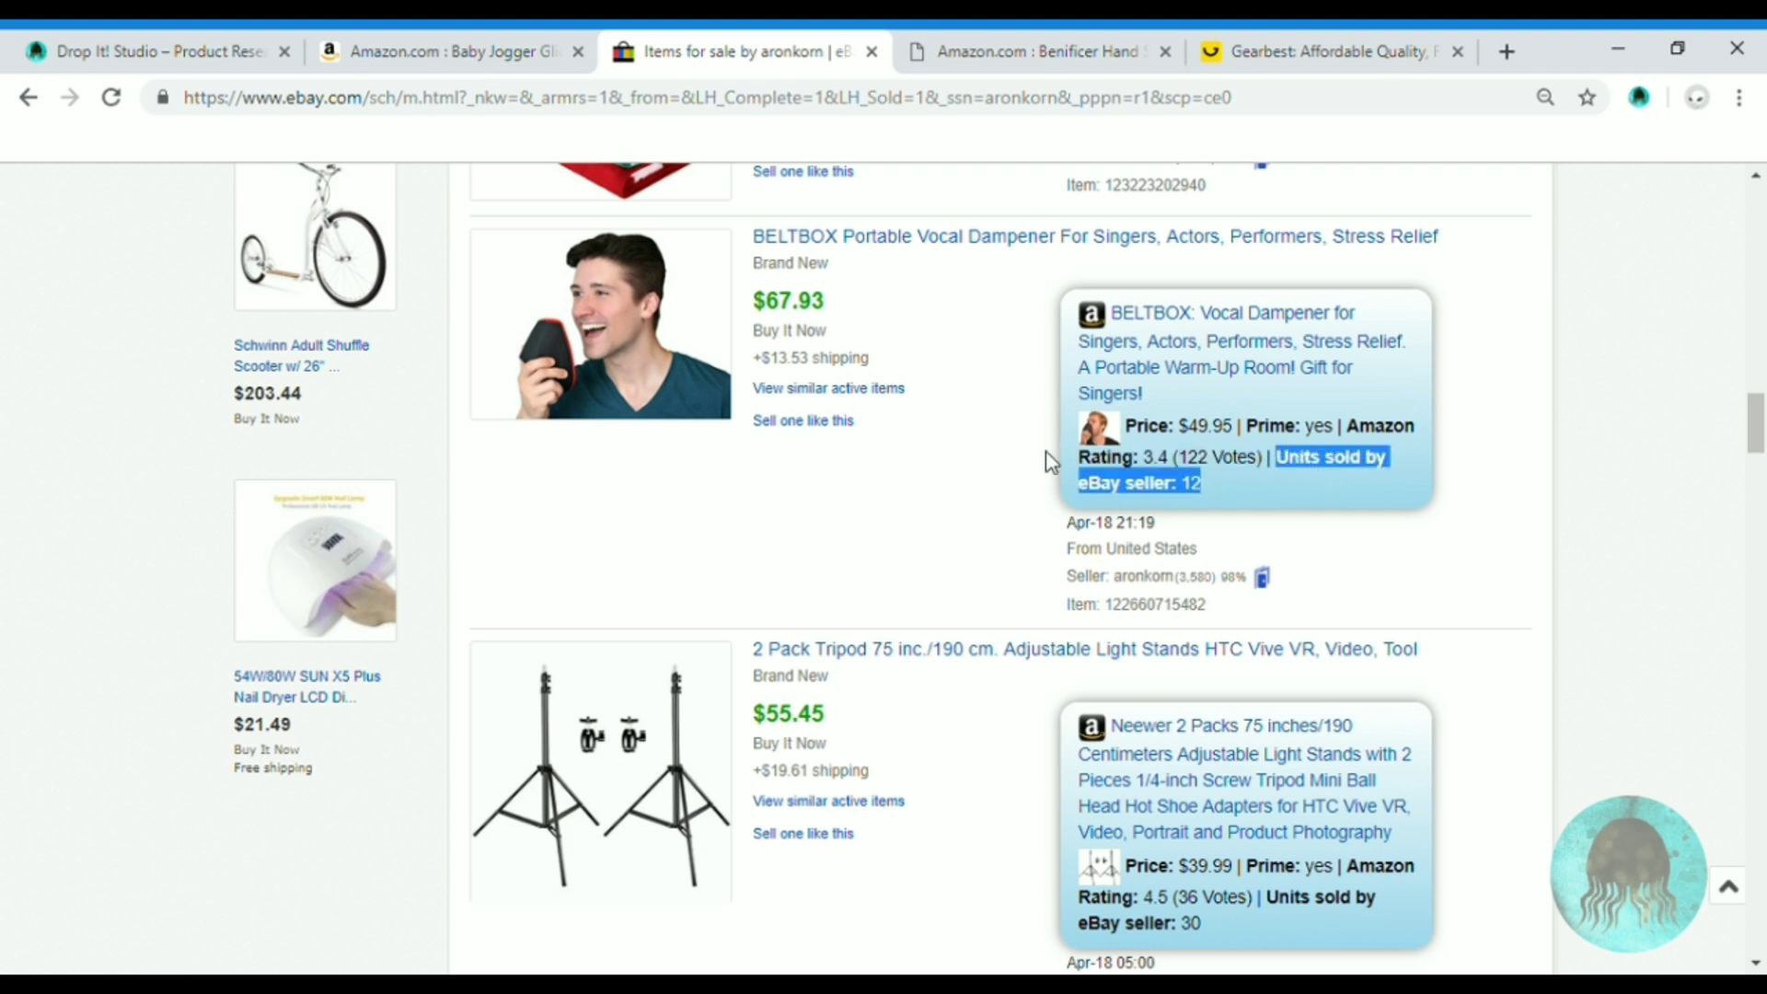
pyautogui.click(981, 434)
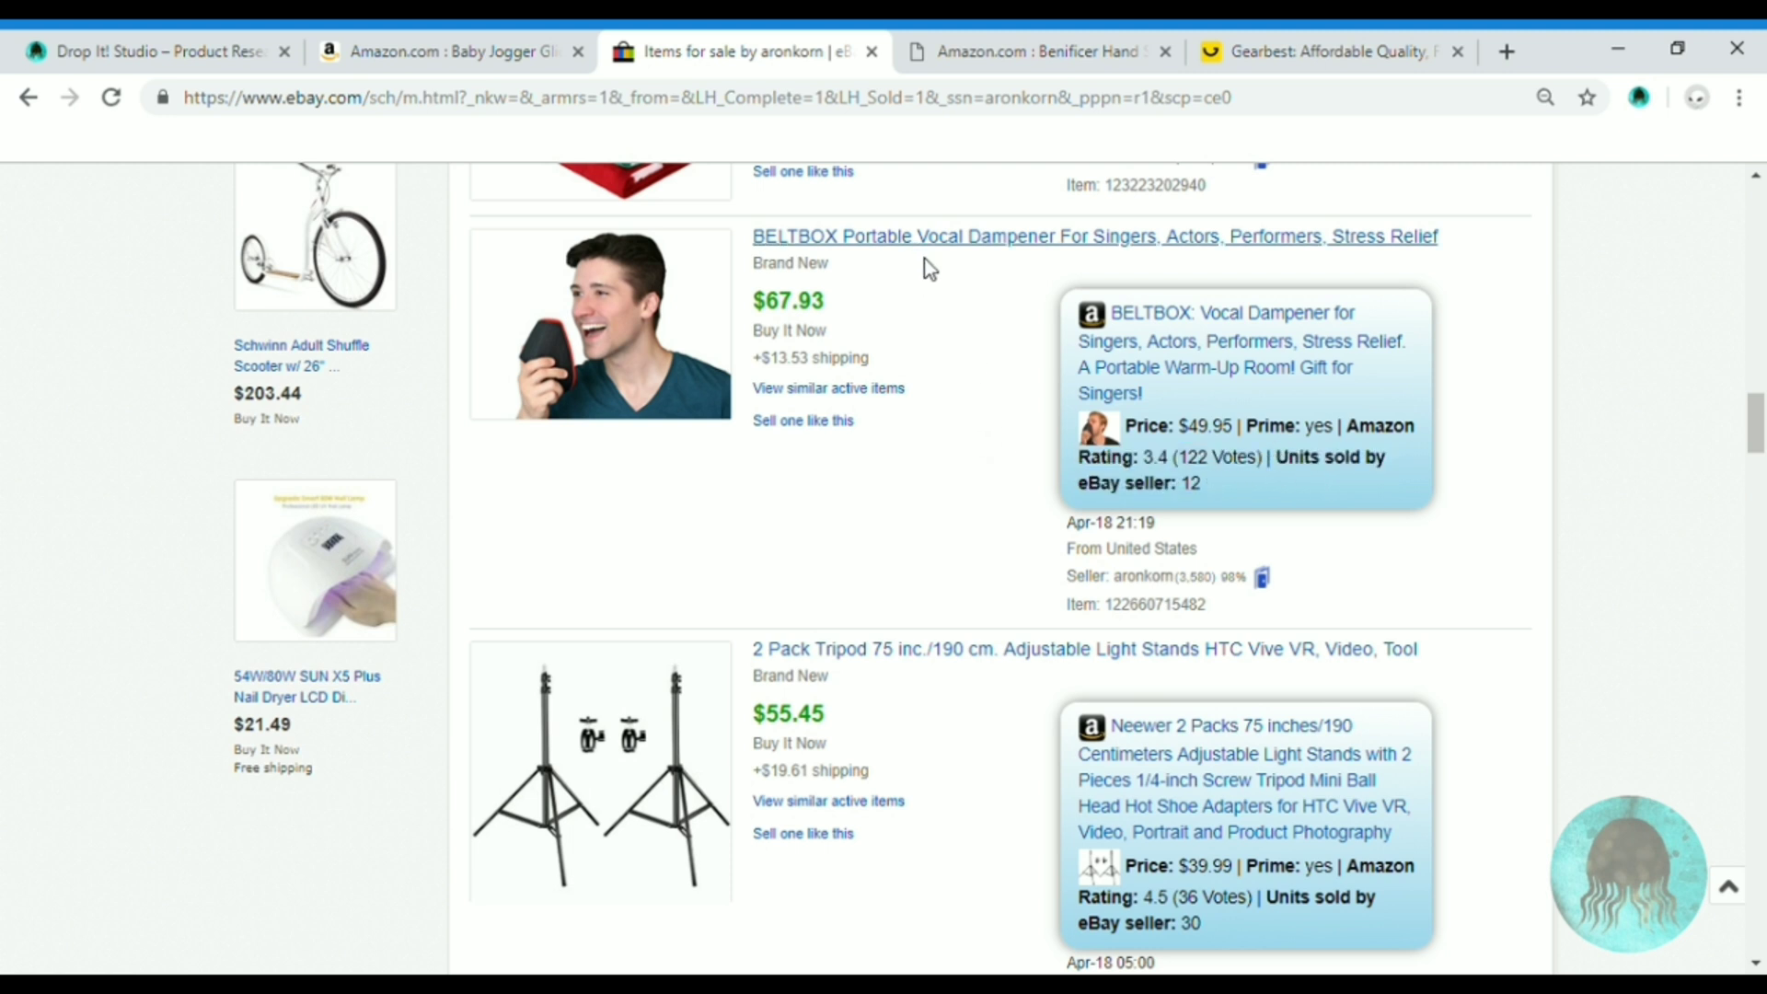
# Review BELTBOX's '12 sold' purchase history with two sales at US $67.93, then return to its item page
pyautogui.click(828, 53)
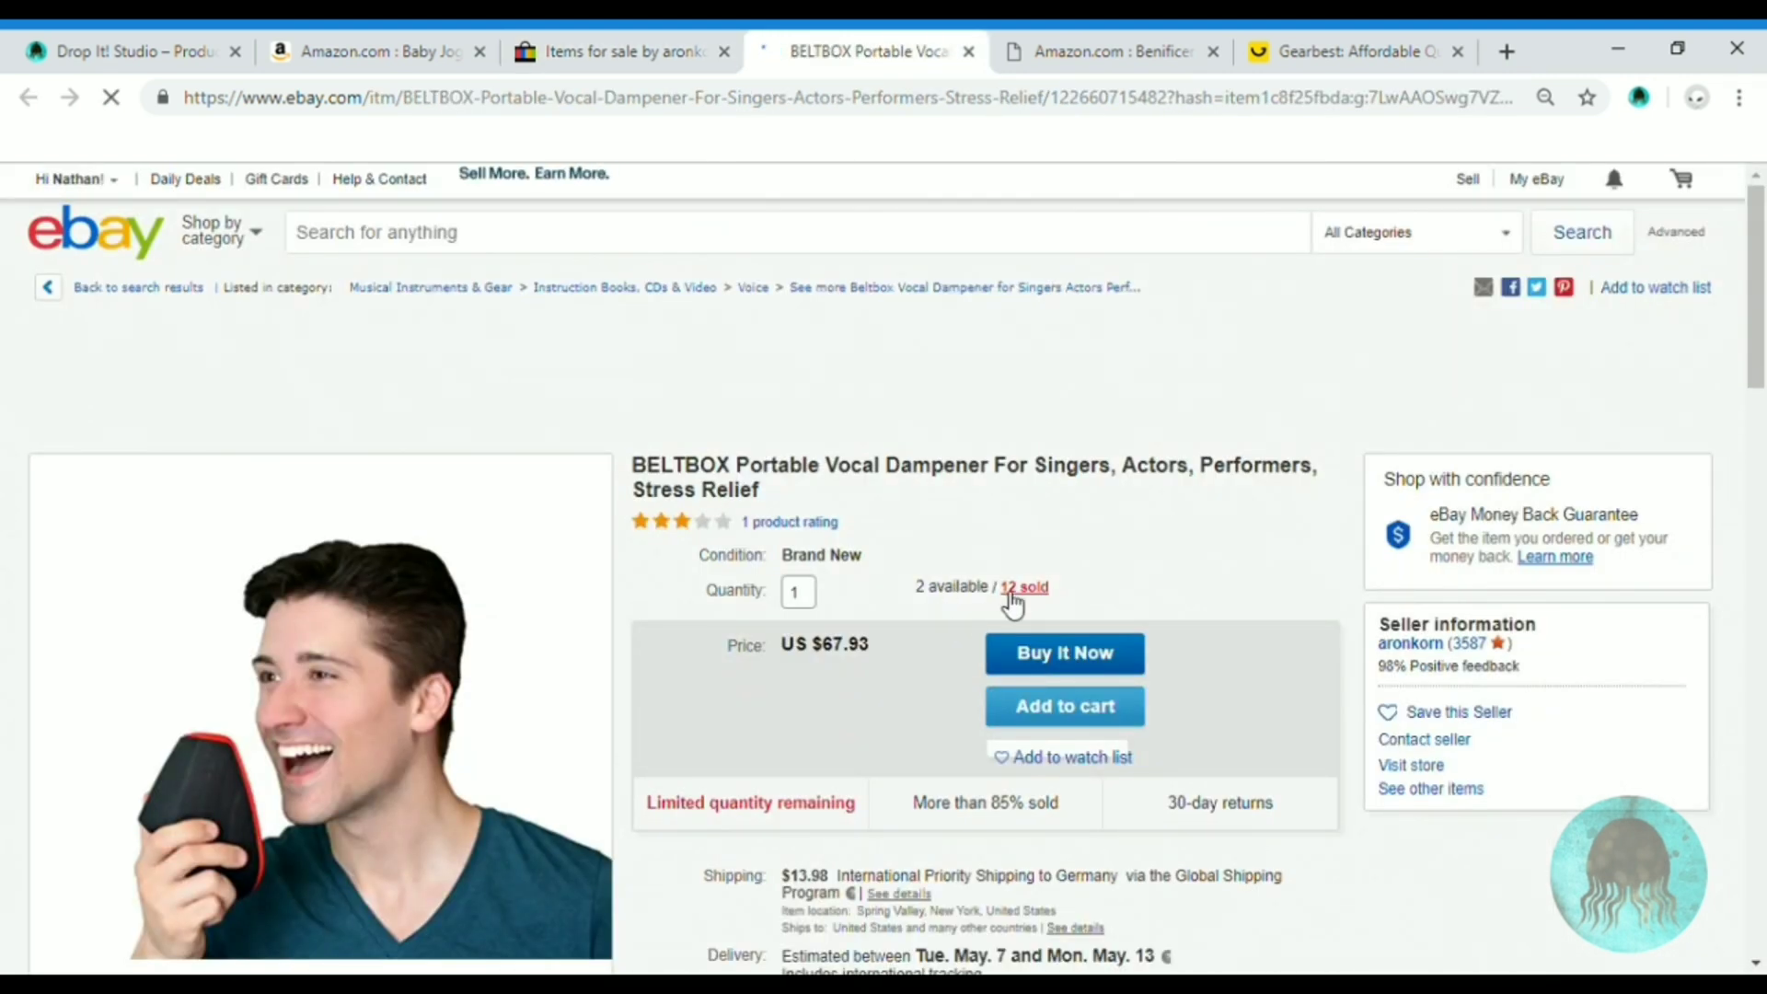
pyautogui.moveTo(1058, 594); pyautogui.dragTo(1040, 593)
pyautogui.click(1040, 594)
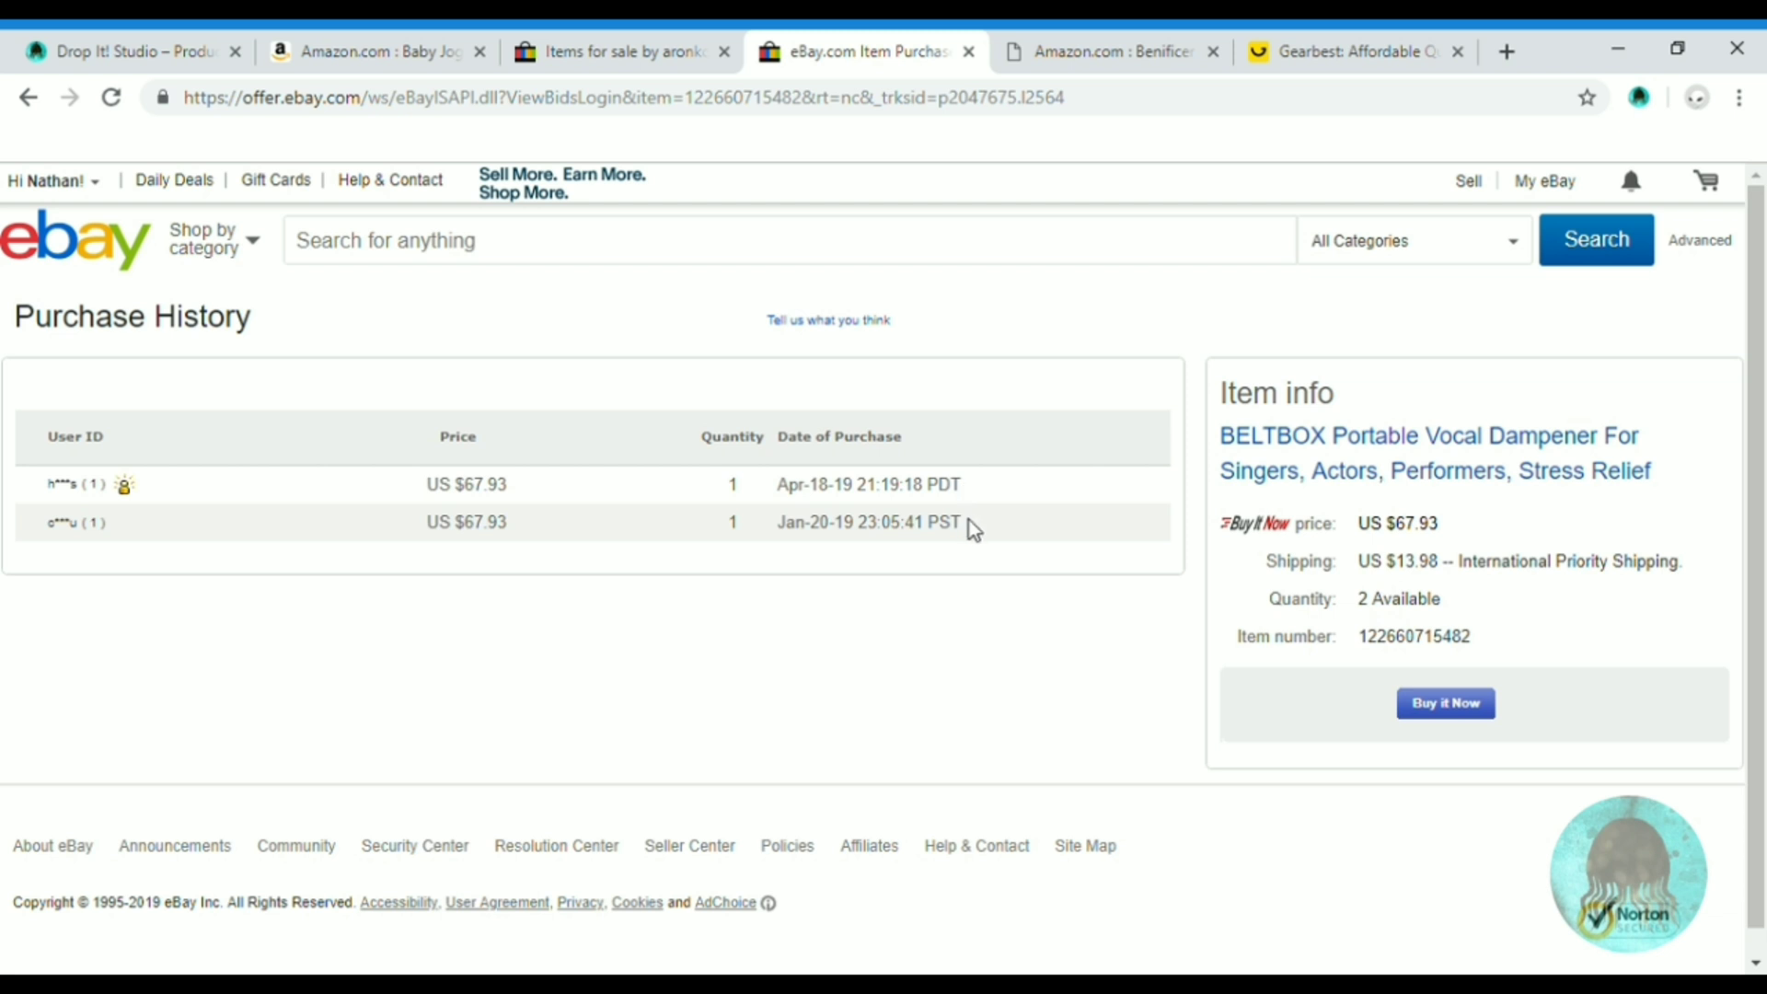
pyautogui.moveTo(974, 525); pyautogui.dragTo(410, 496)
pyautogui.click(477, 513)
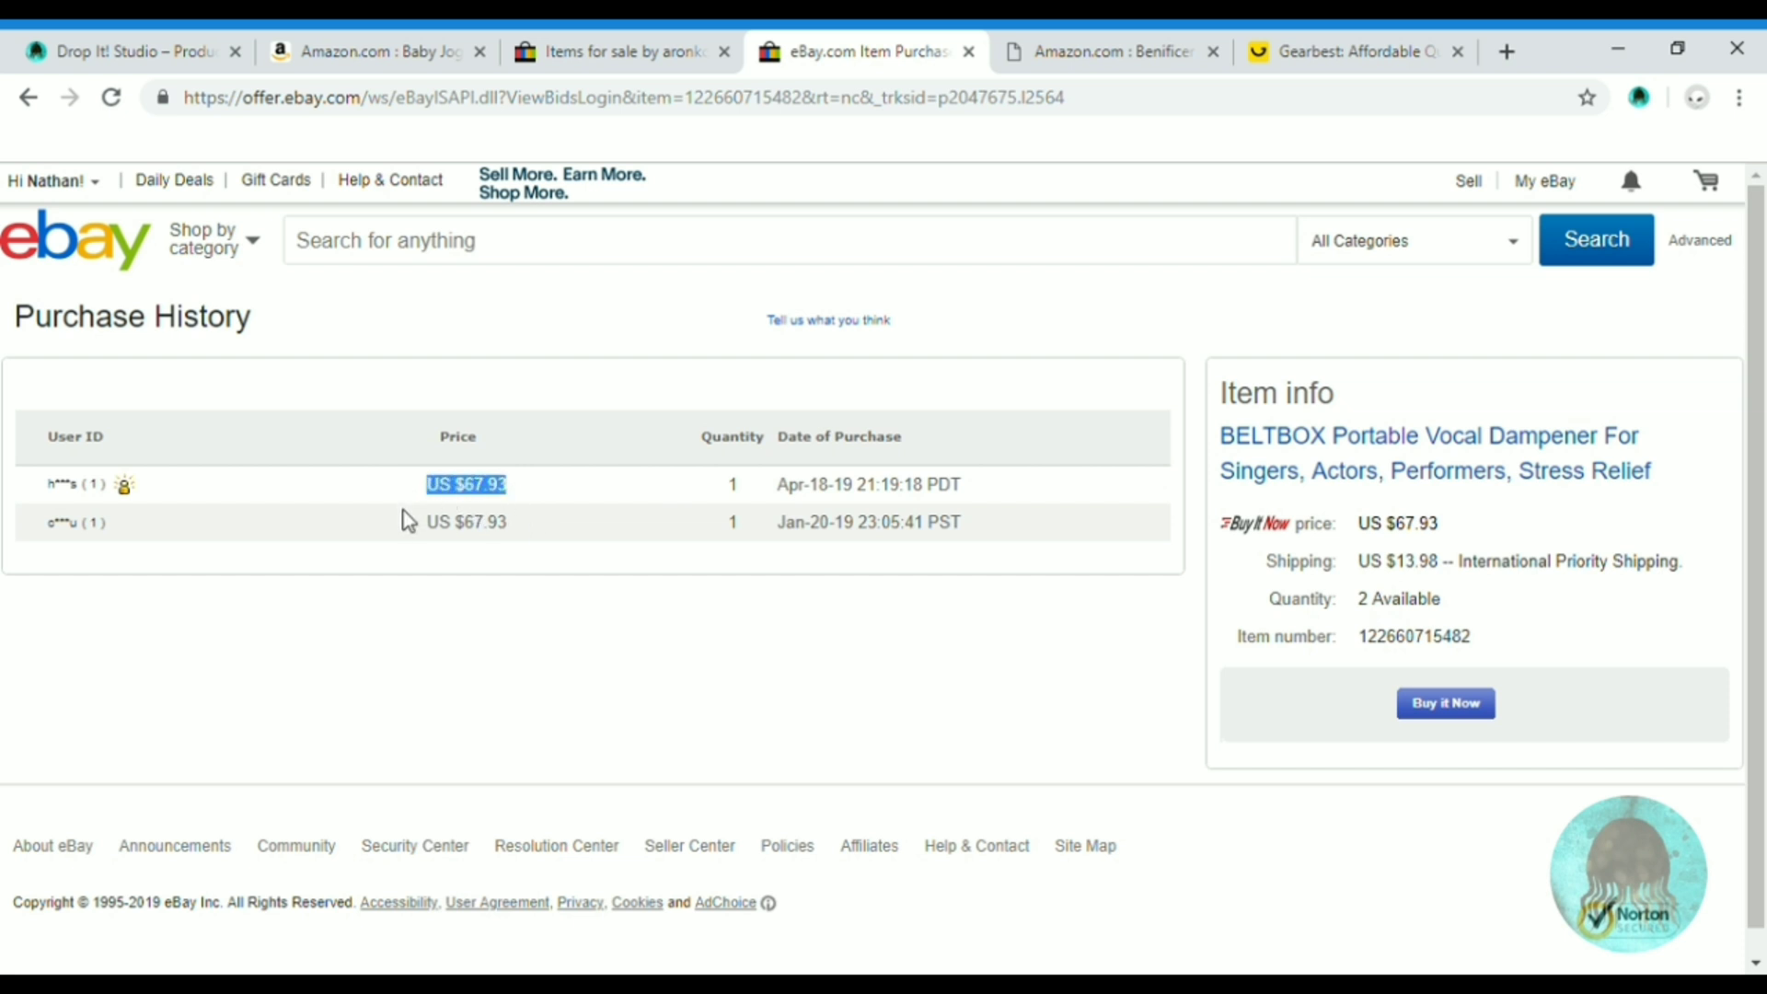
pyautogui.click(29, 102)
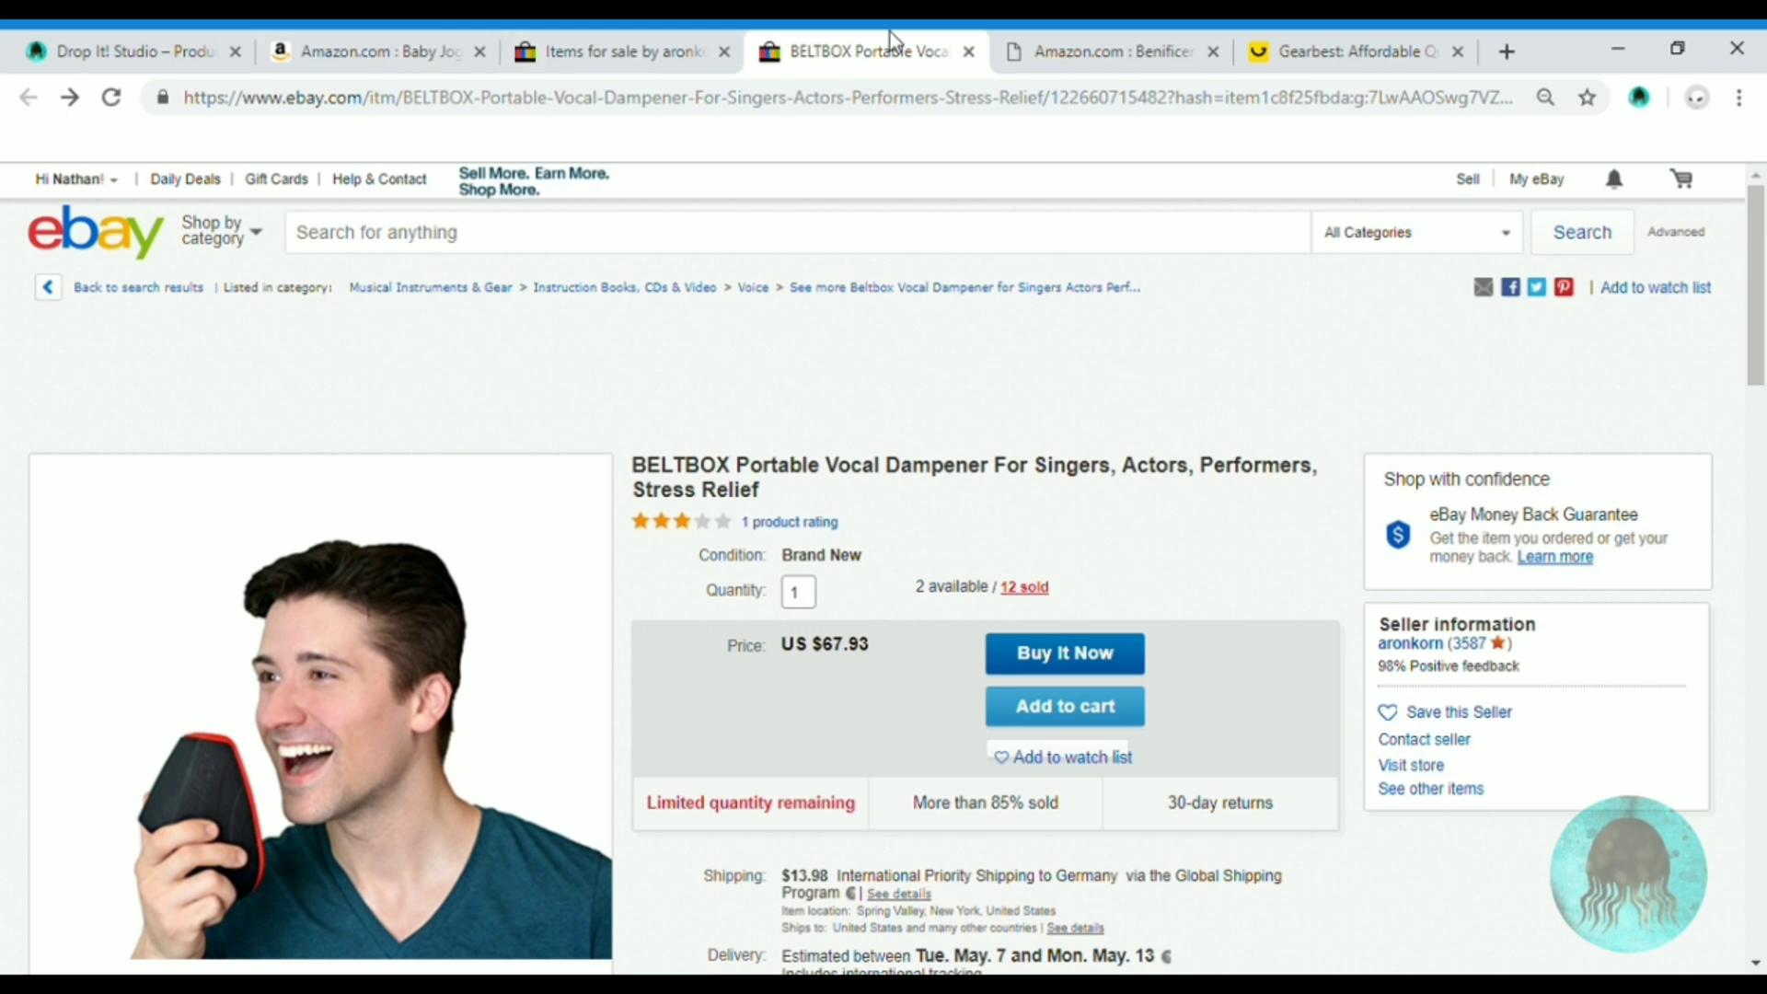
# Close the BELTBOX eBay tab and open its $49.95 Amazon match from the overlay
pyautogui.click(969, 58)
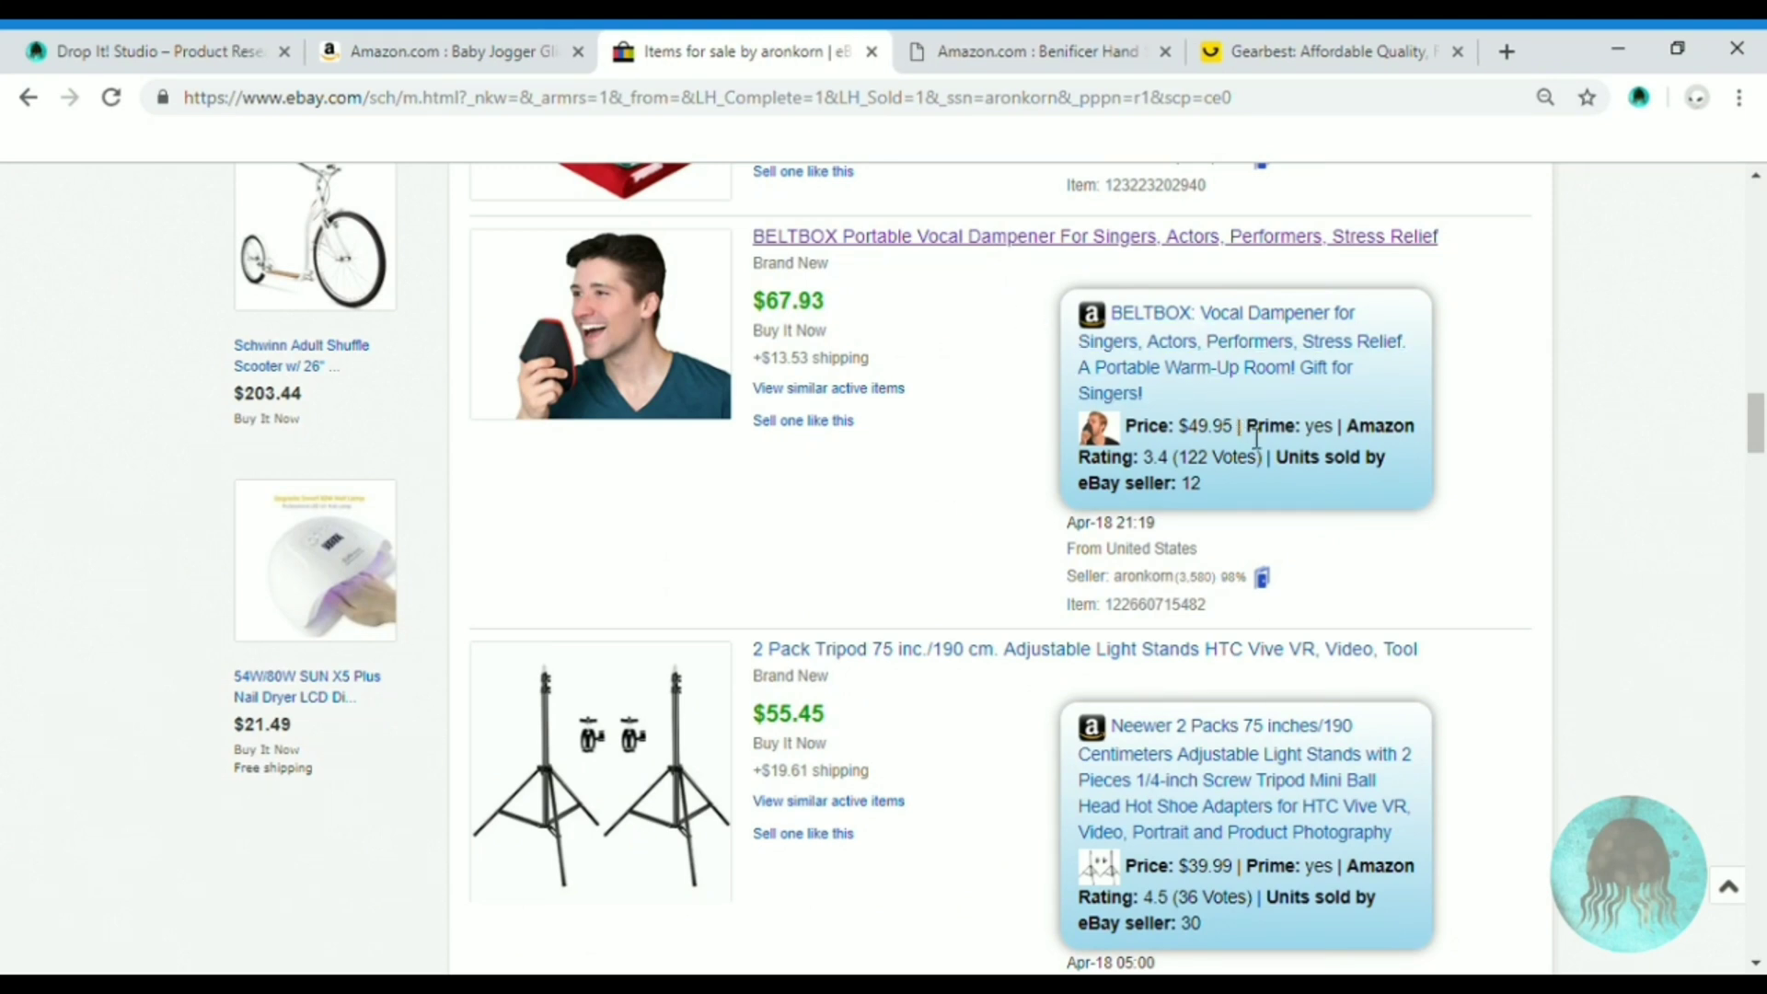
pyautogui.moveTo(1238, 429); pyautogui.dragTo(1142, 439)
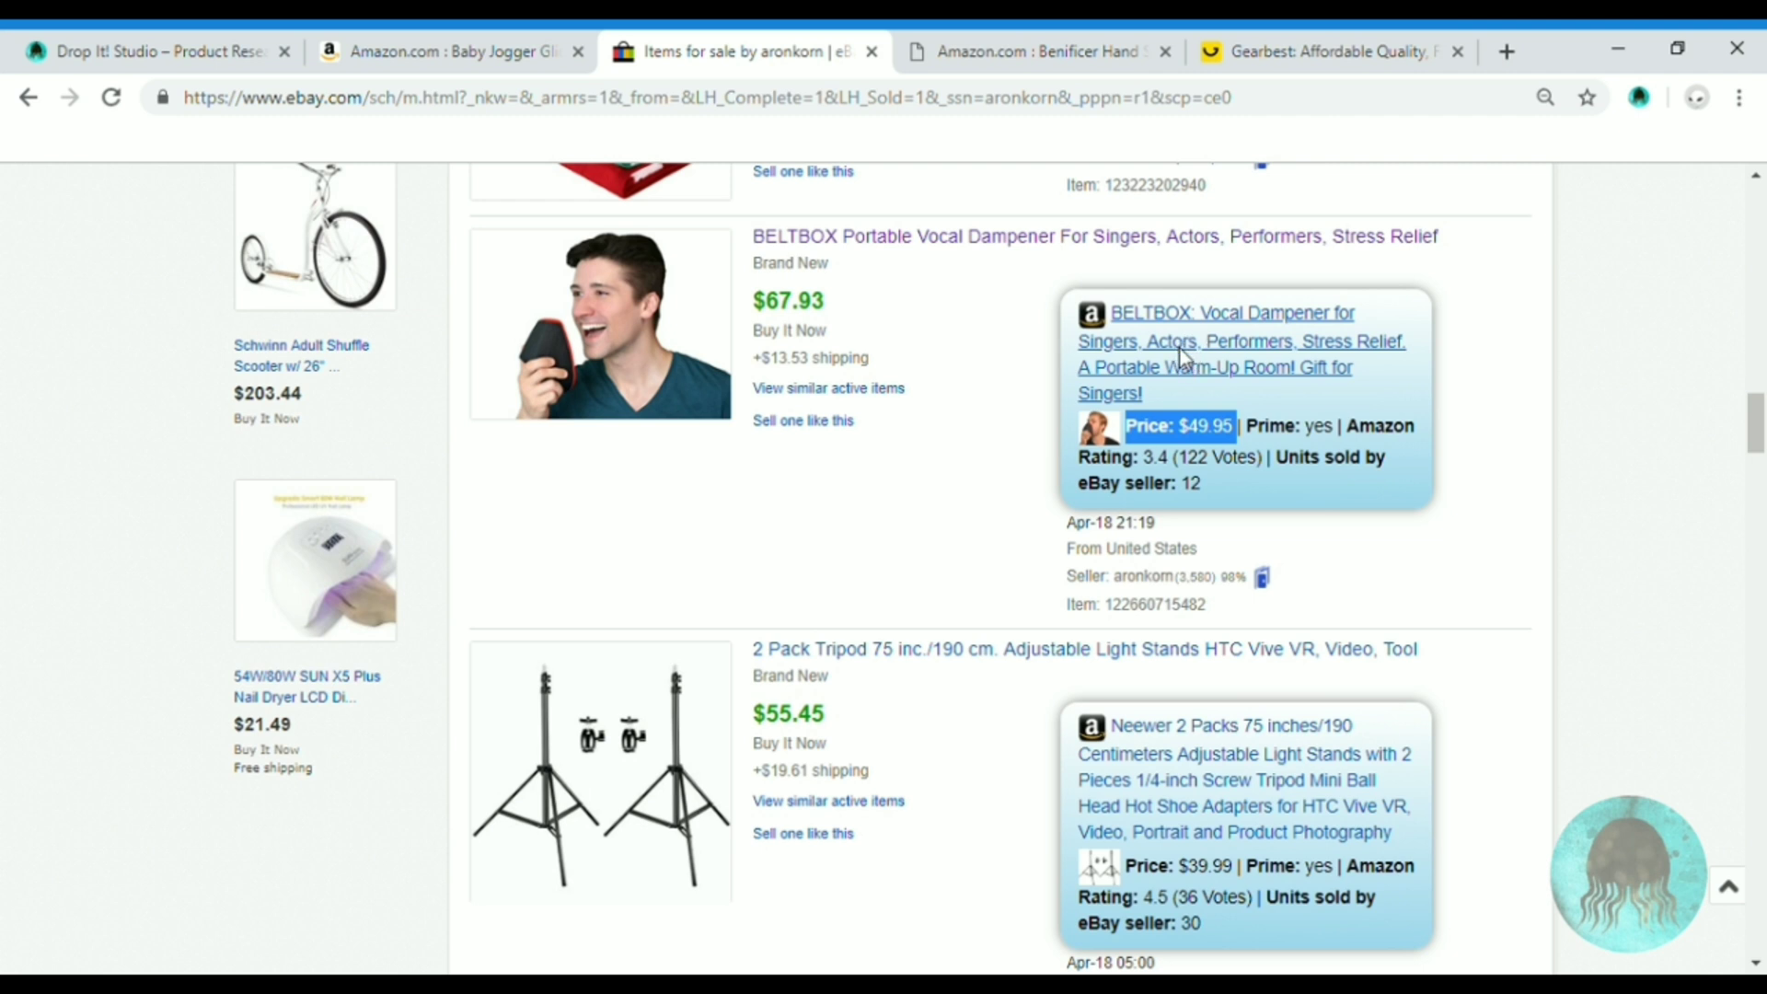
pyautogui.click(1202, 360)
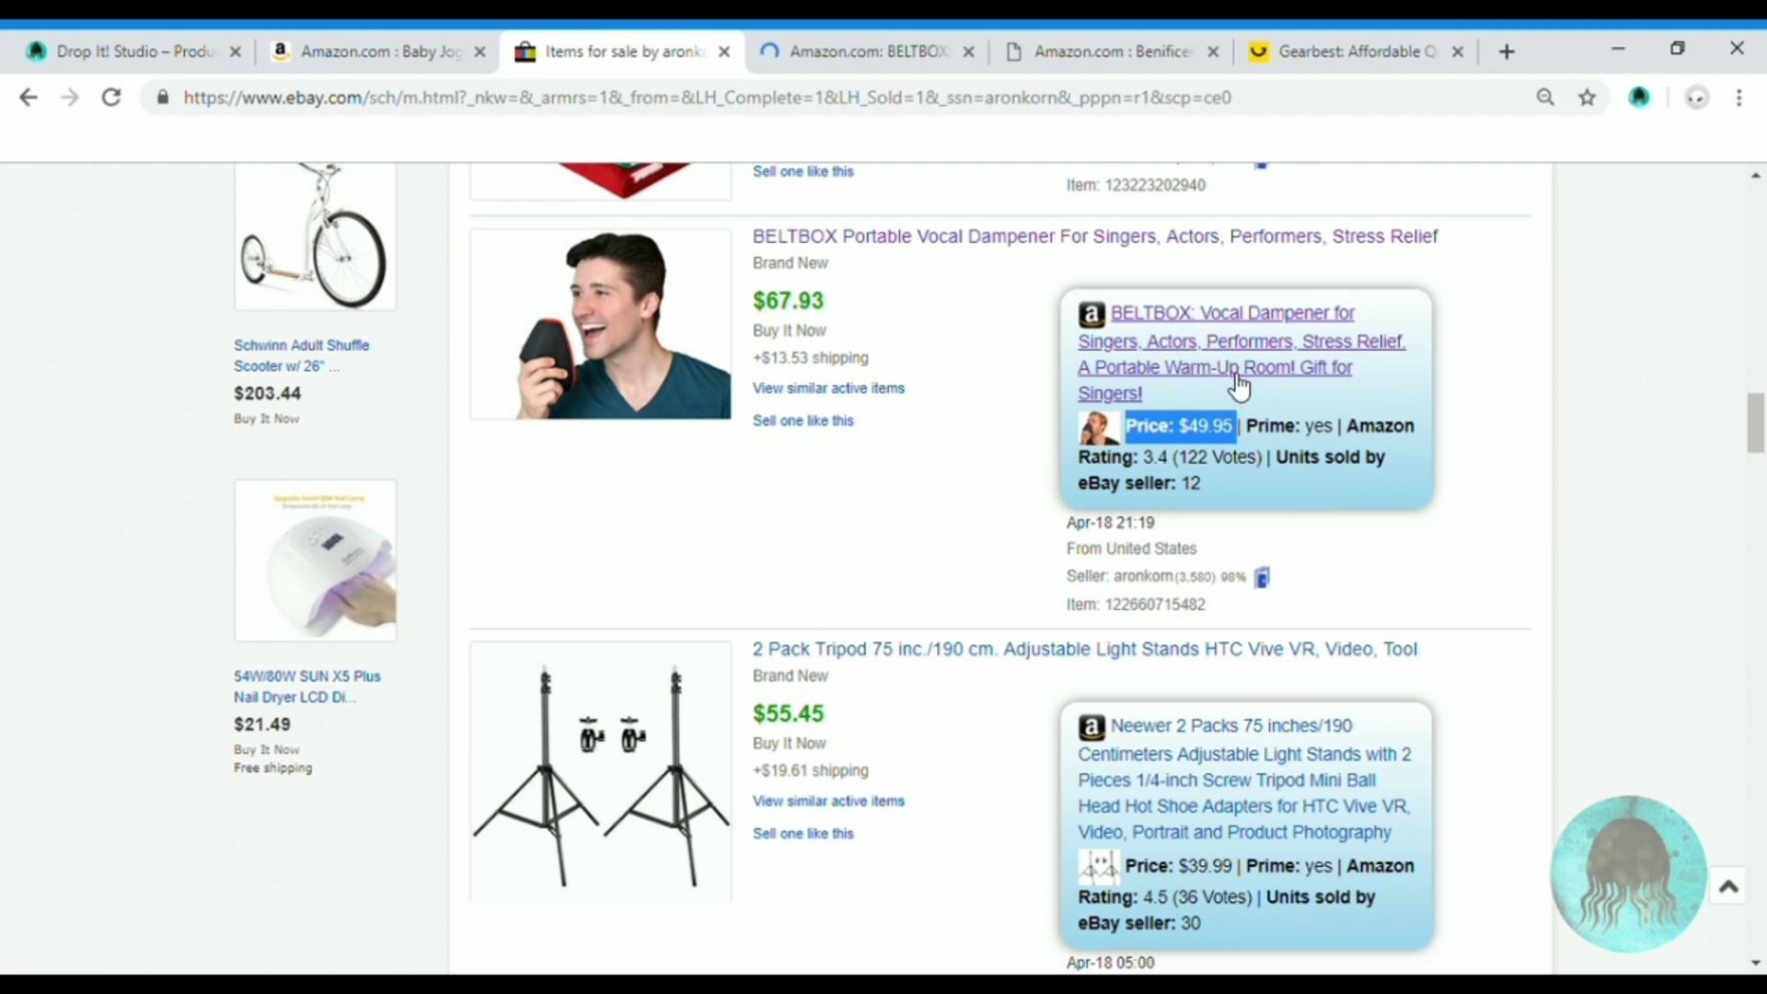
pyautogui.click(865, 46)
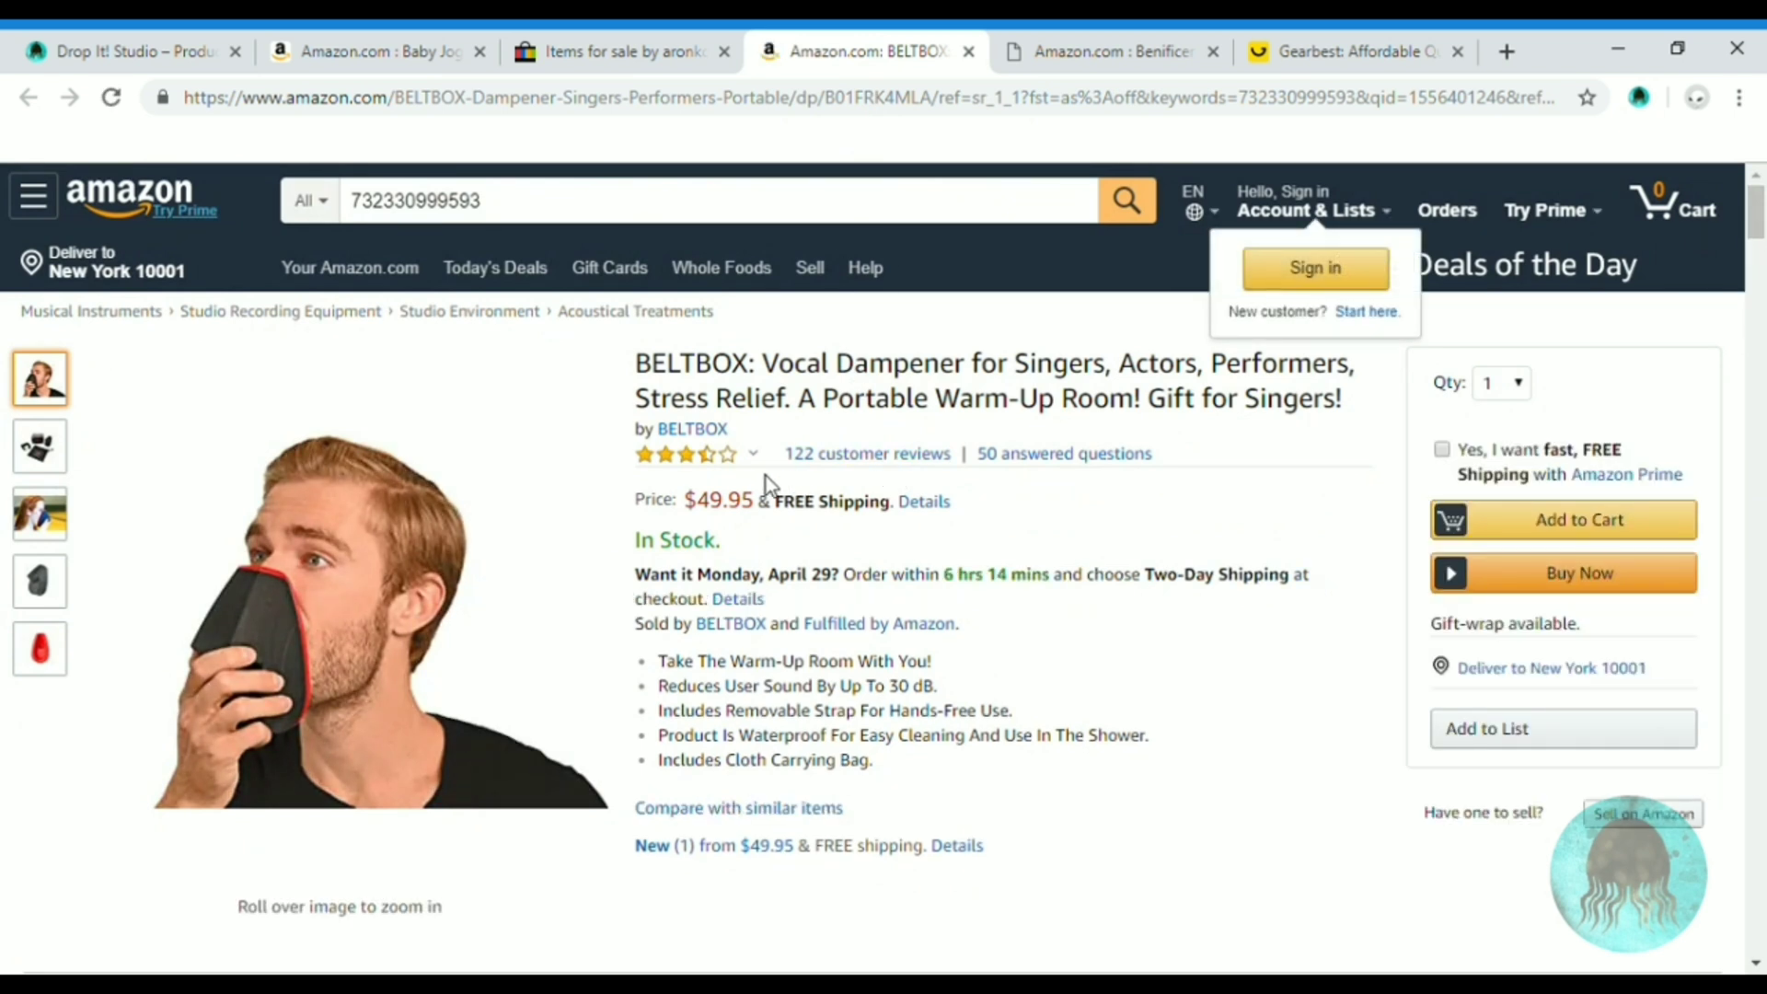
# Highlight the BELTBOX's $49.95 Amazon price with free shipping, then go back to eBay's sold listings
pyautogui.moveTo(647, 509); pyautogui.dragTo(906, 511)
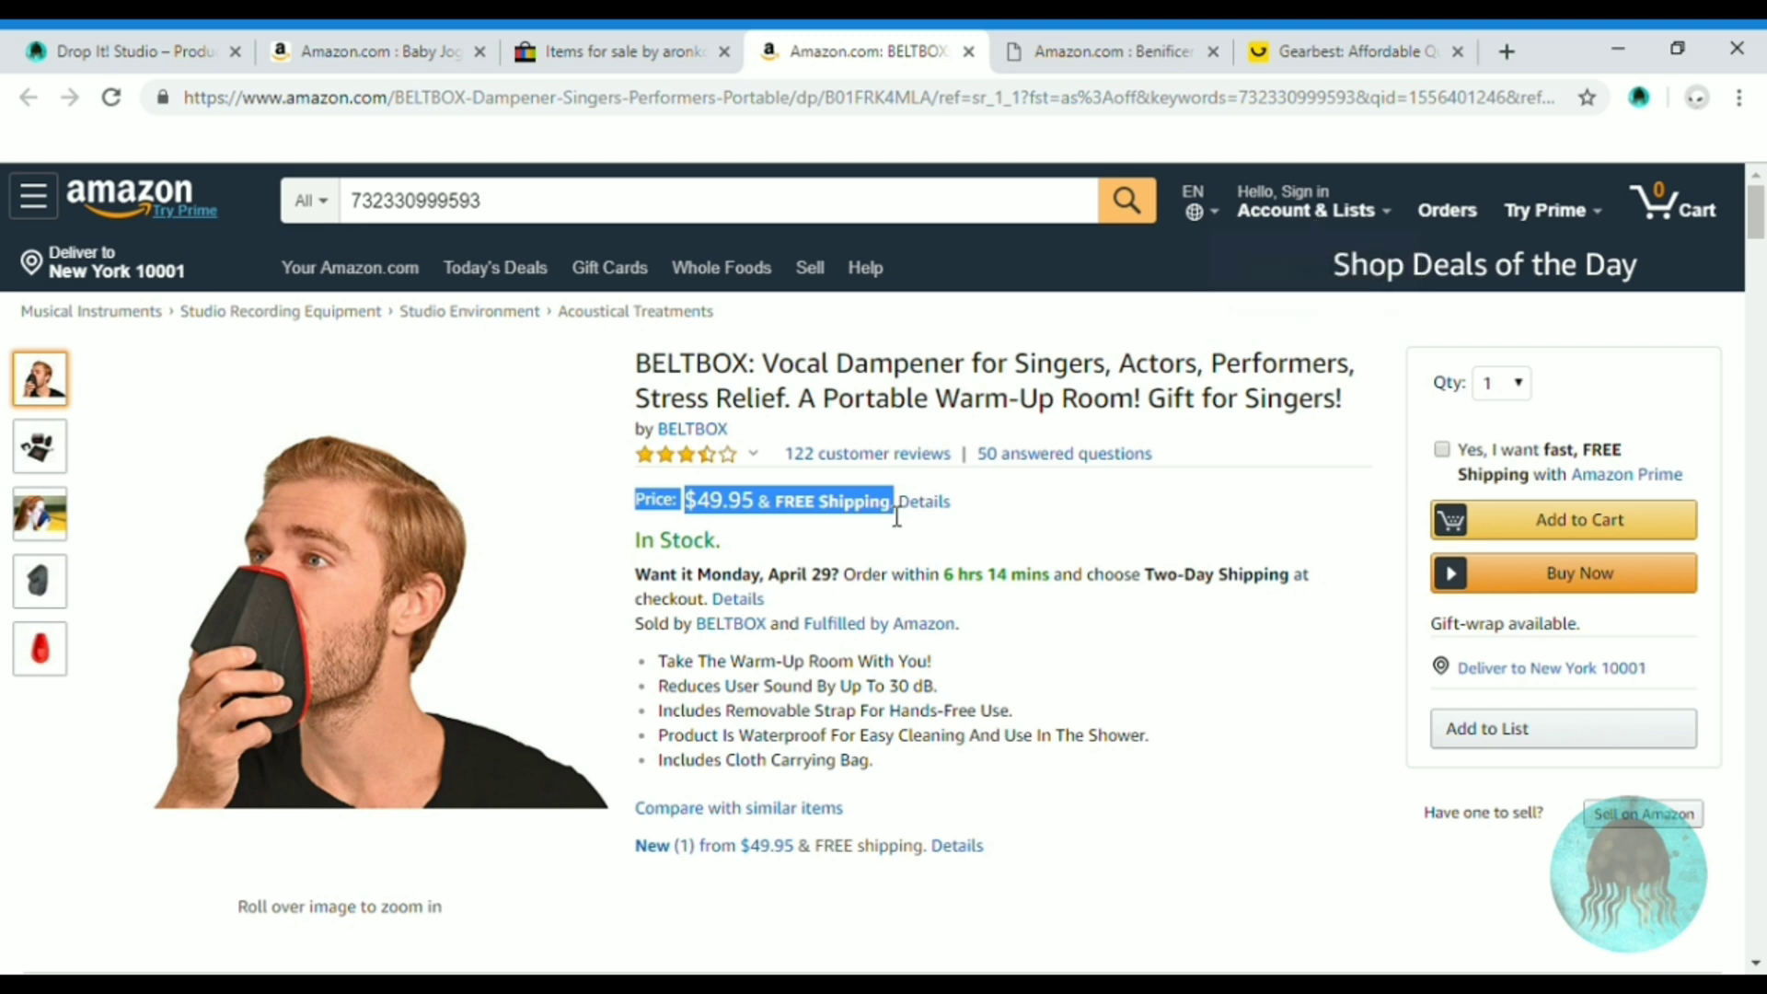
pyautogui.scroll(-1, 884, 516)
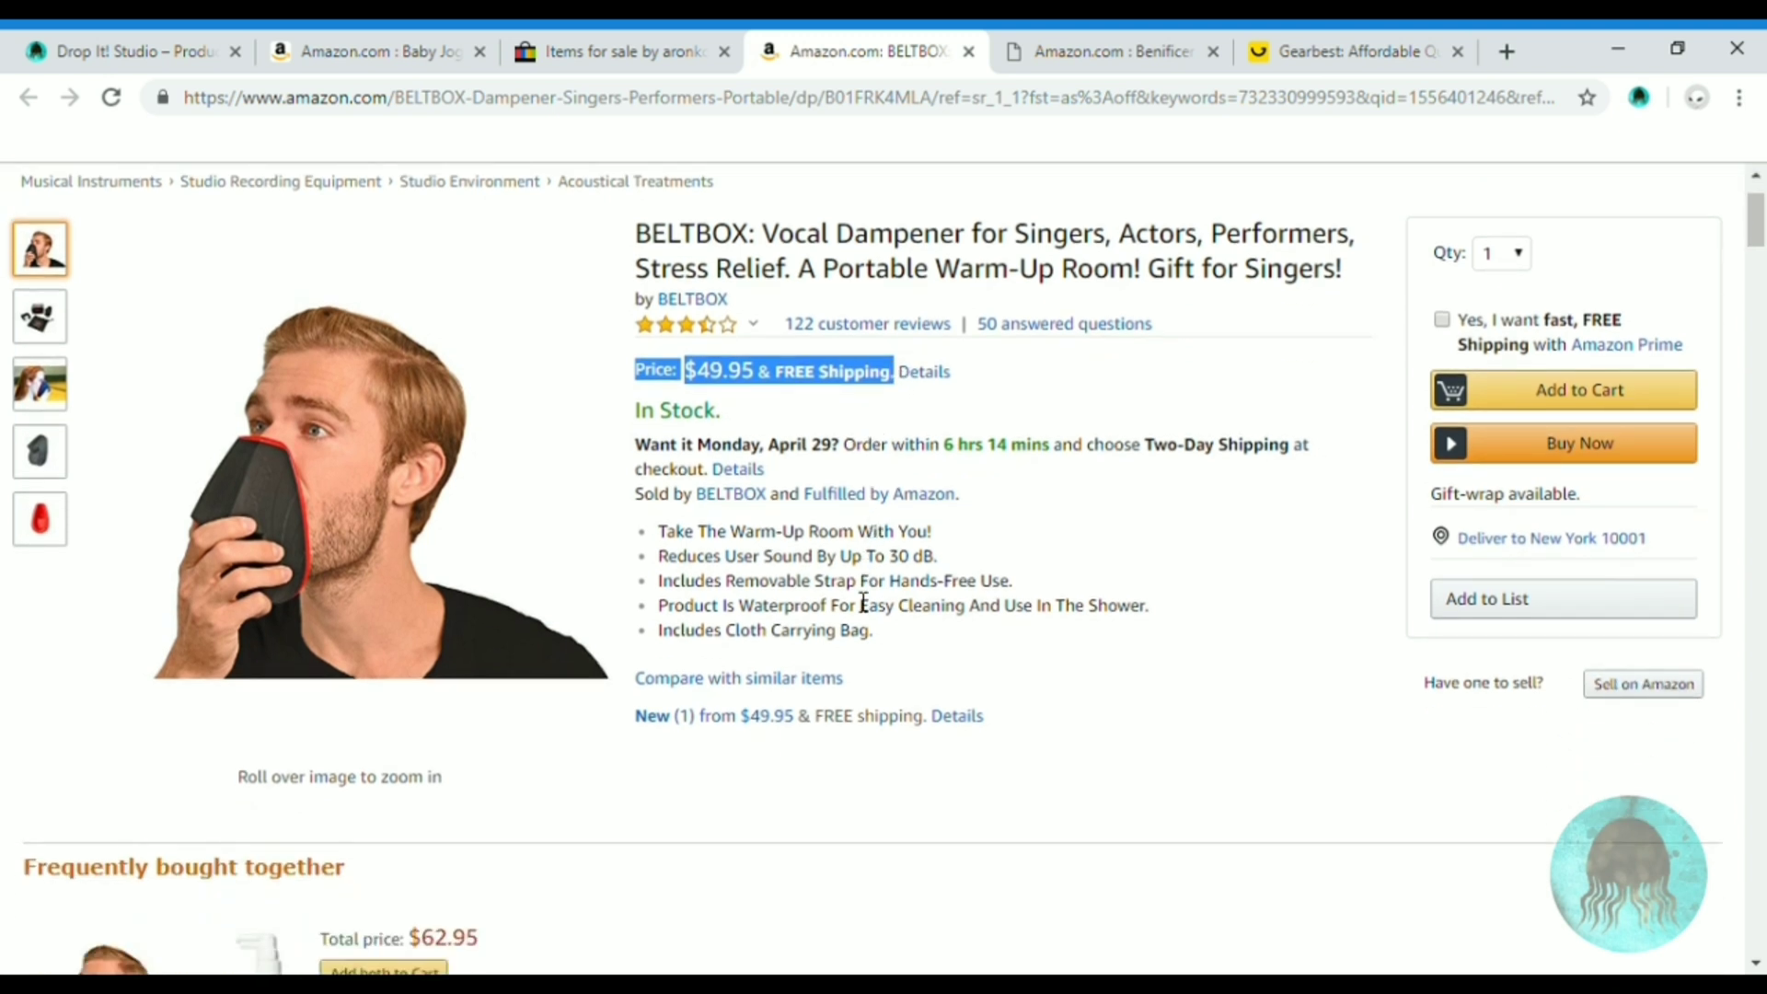
pyautogui.scroll(1, 791, 539)
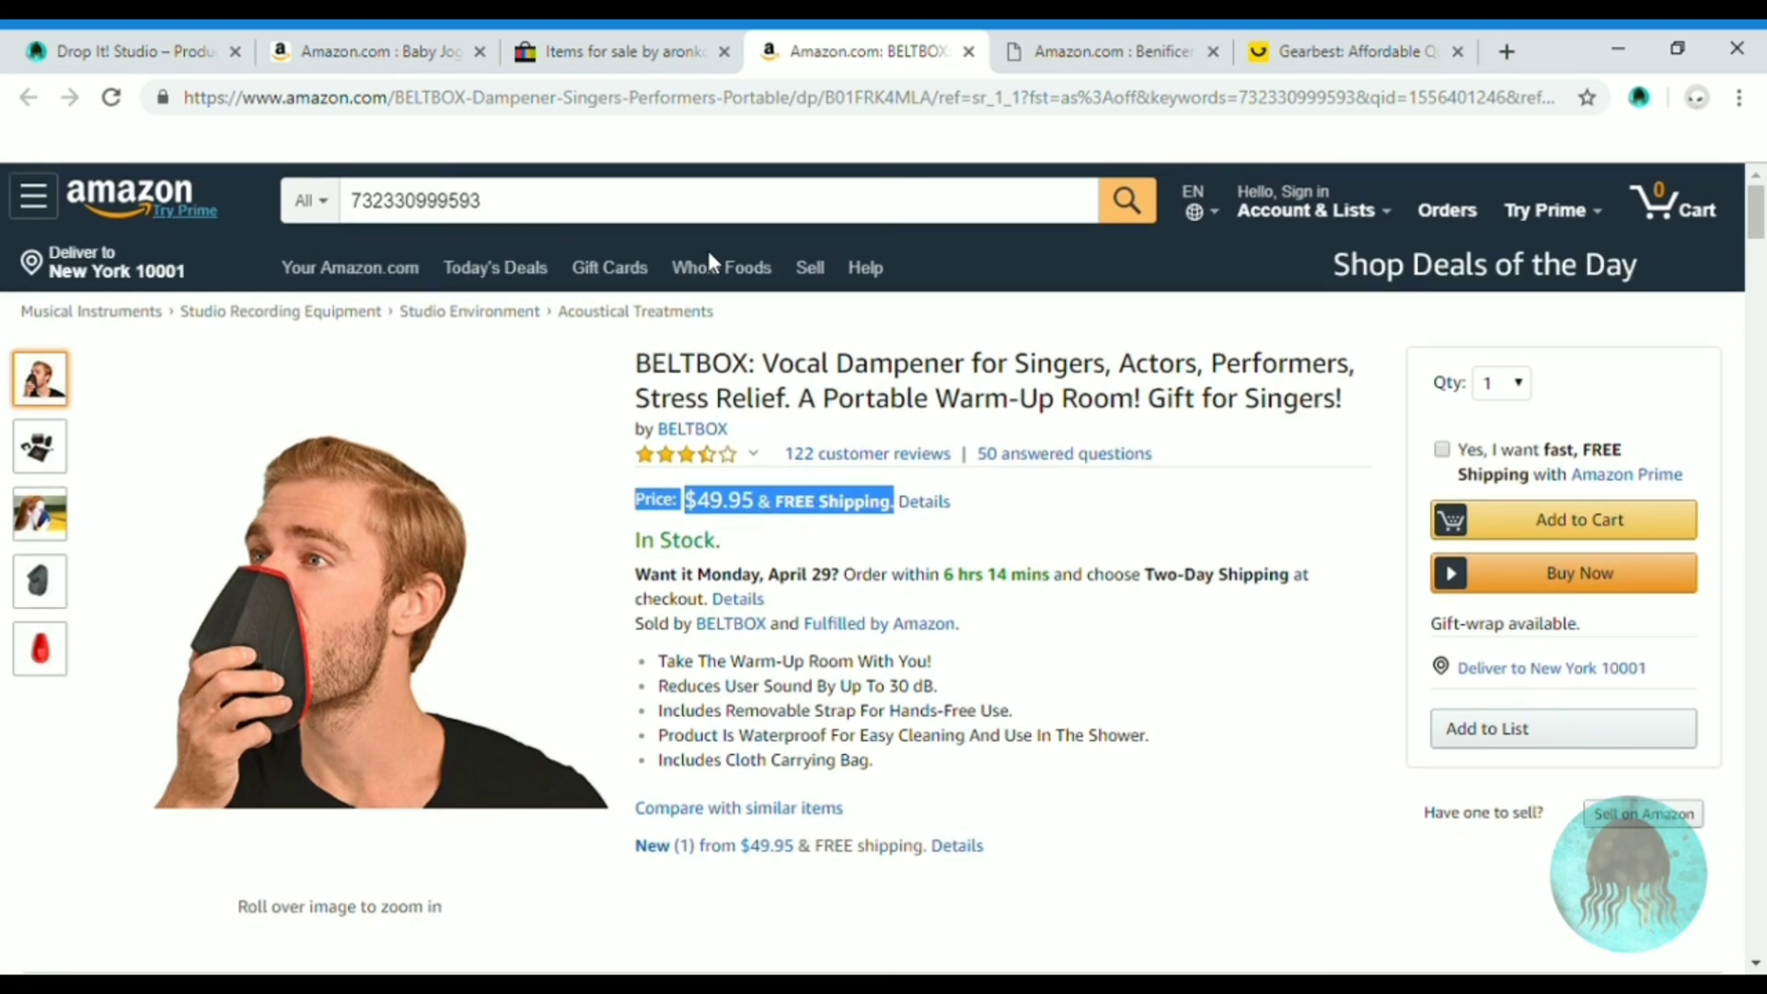
pyautogui.click(648, 55)
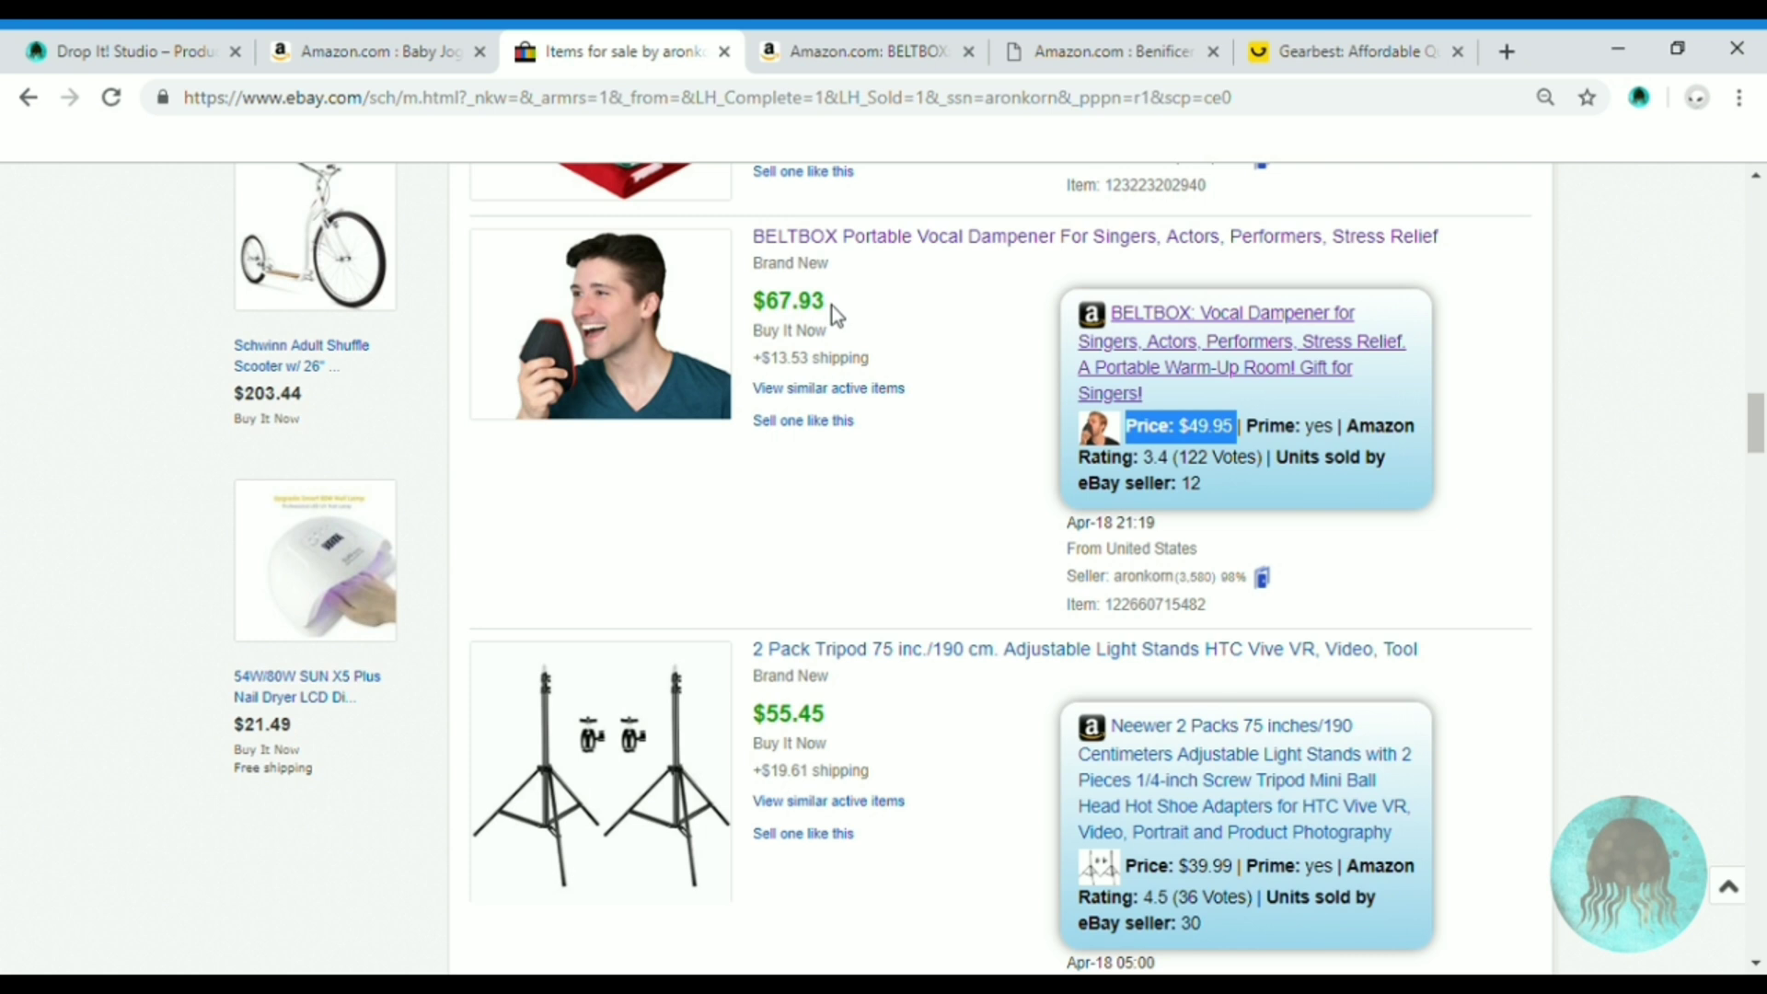
# Open the $67.93 BELTBOX eBay listing in a new tab and check its photos against Amazon's
pyautogui.middleClick(862, 249)
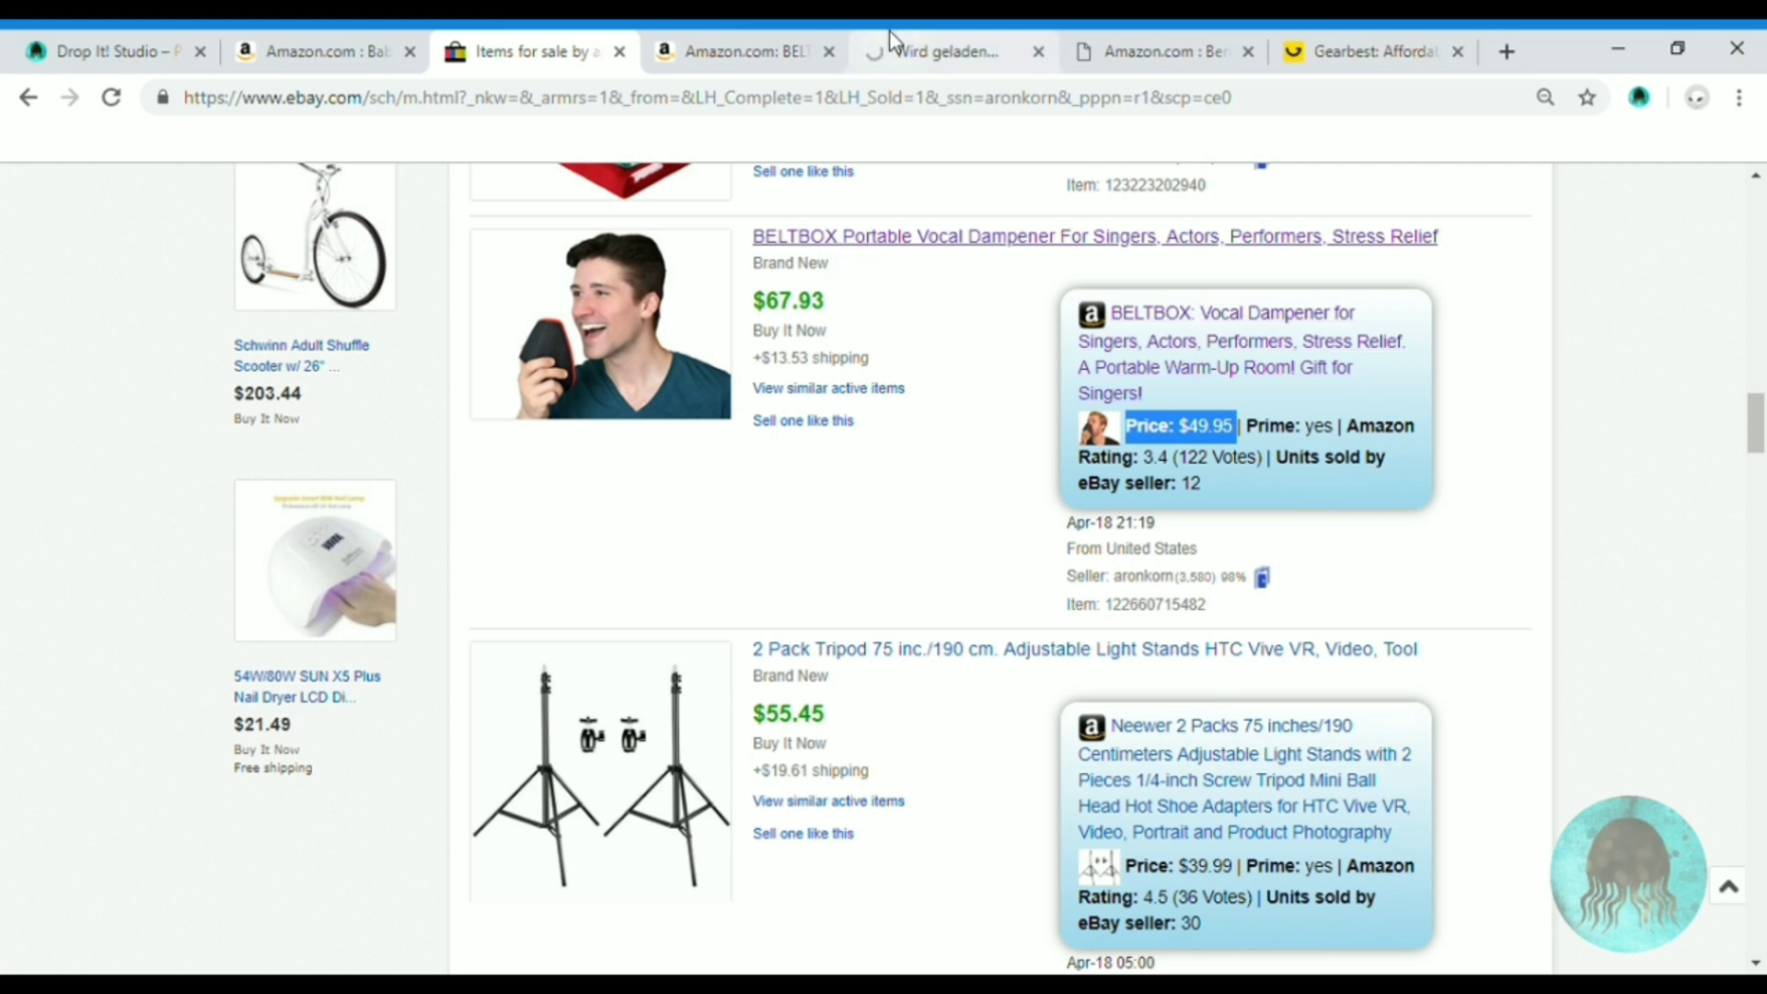
pyautogui.click(909, 51)
pyautogui.scroll(-4, 471, 627)
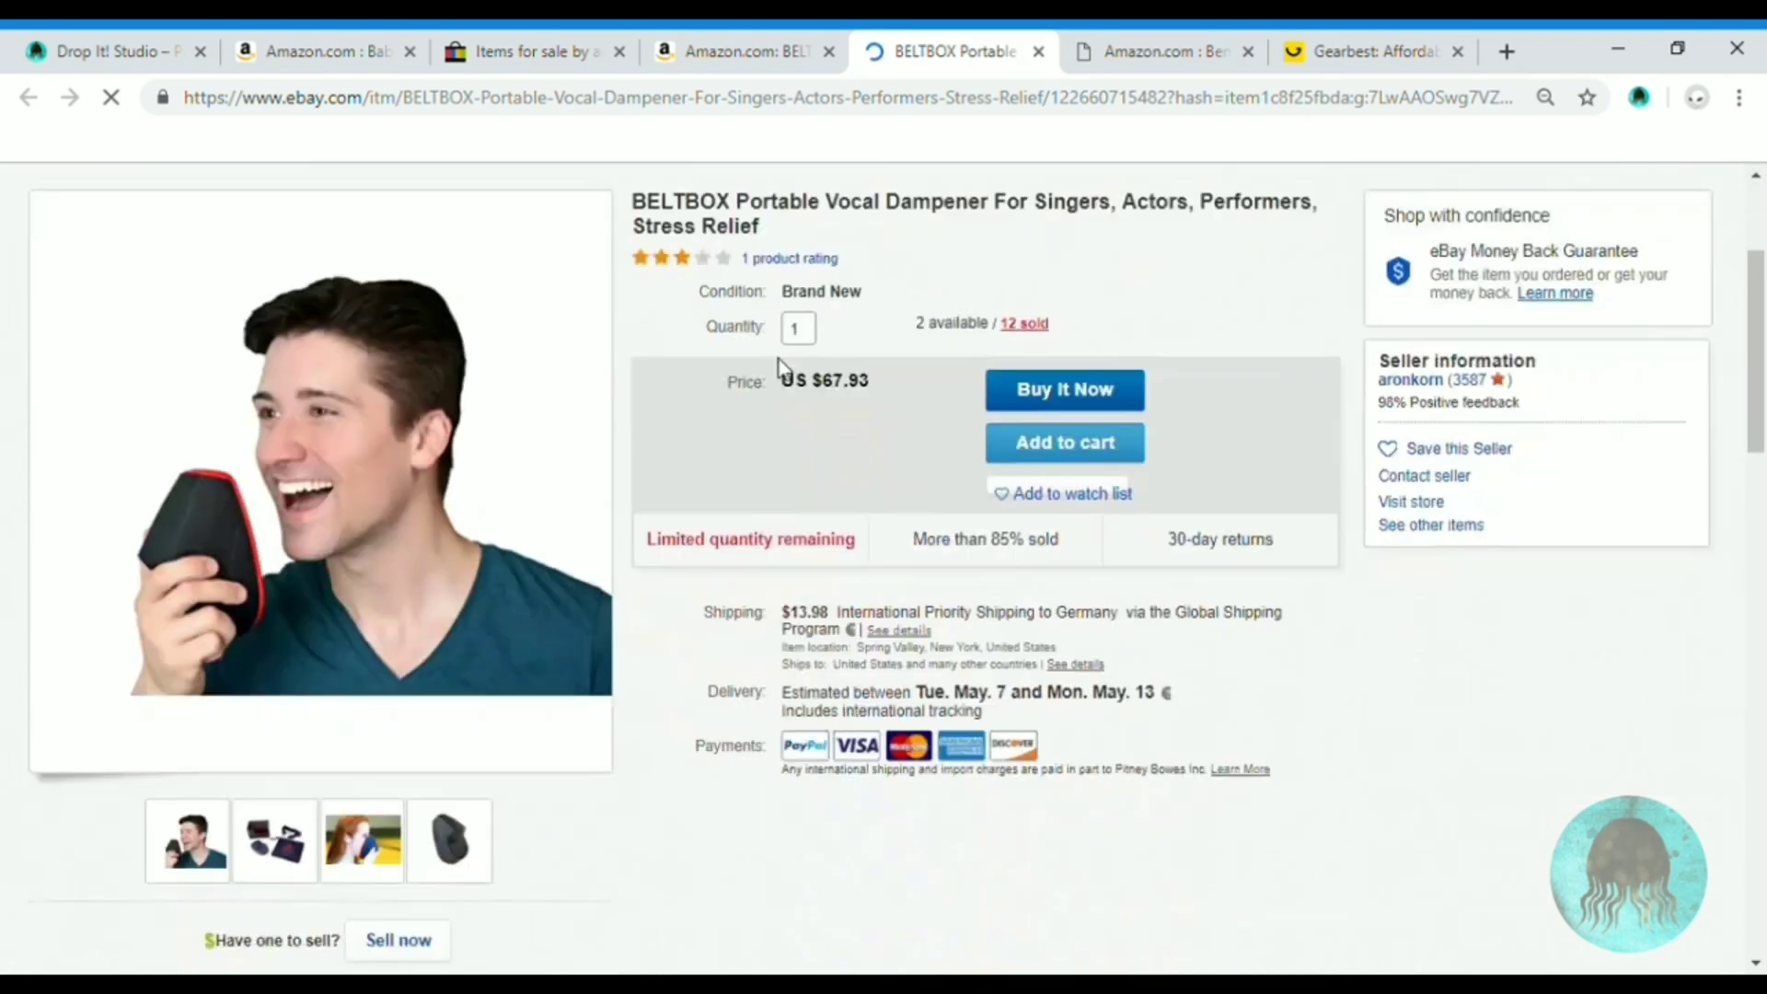
pyautogui.moveTo(265, 740)
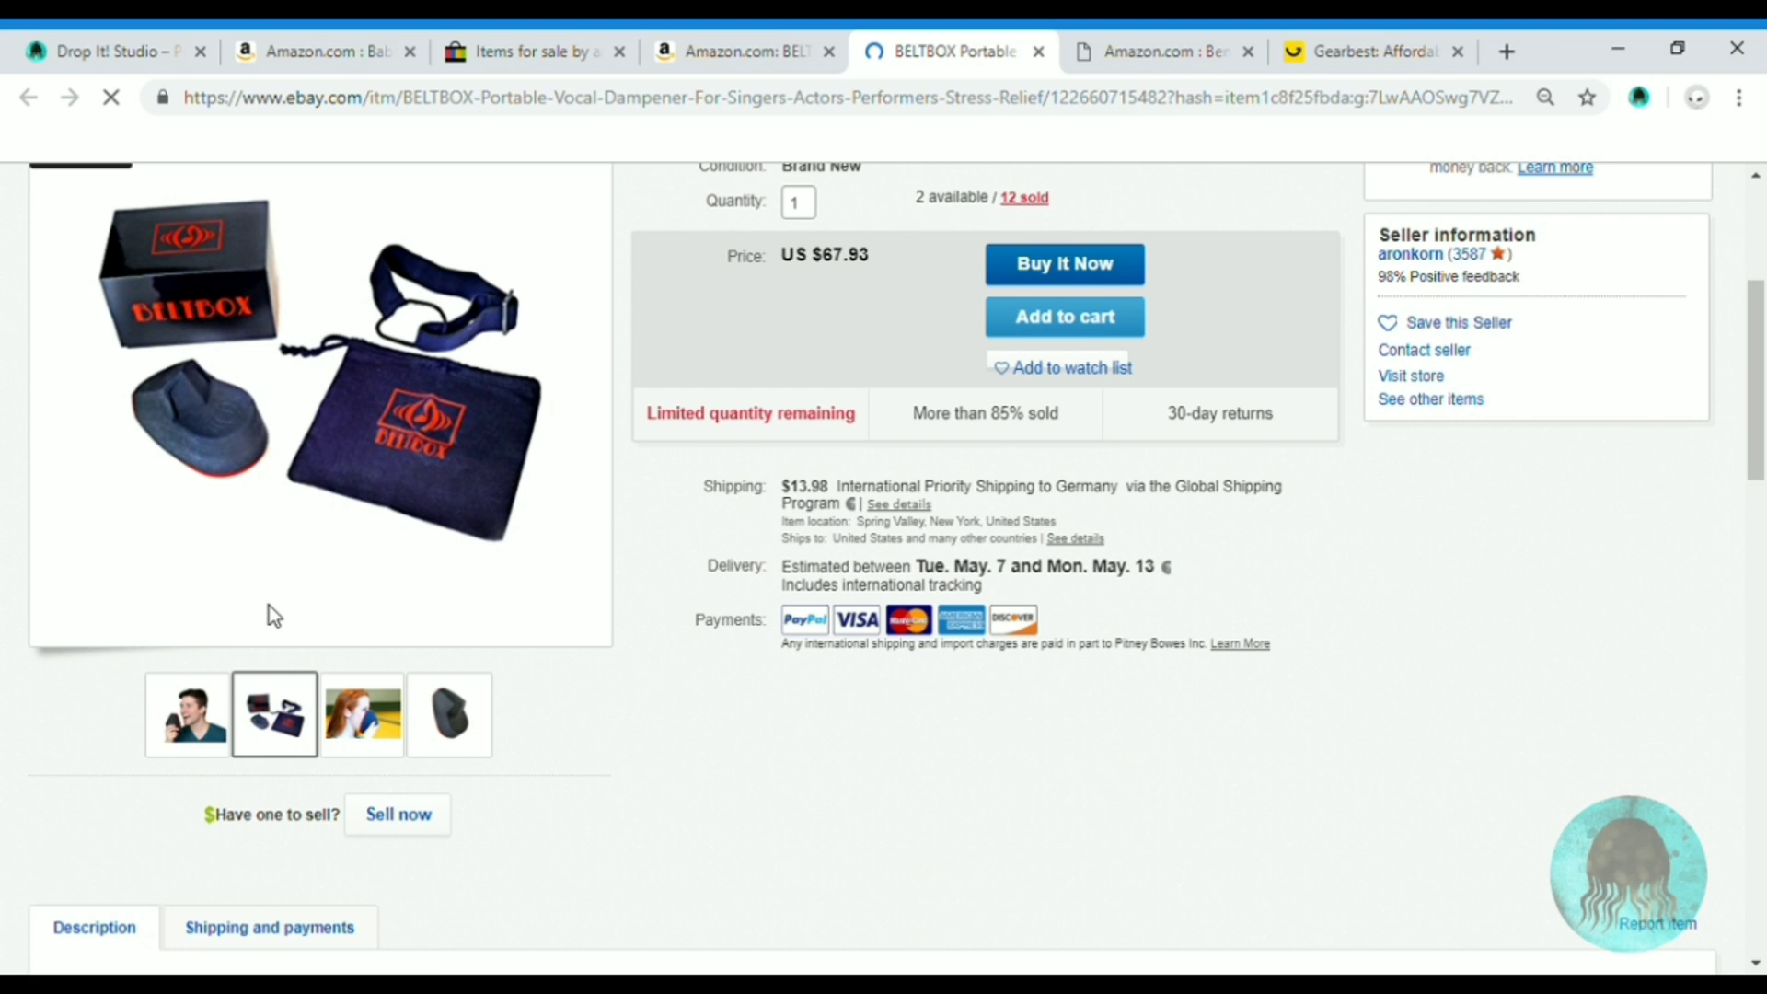
pyautogui.moveTo(417, 348)
pyautogui.scroll(3, 412, 404)
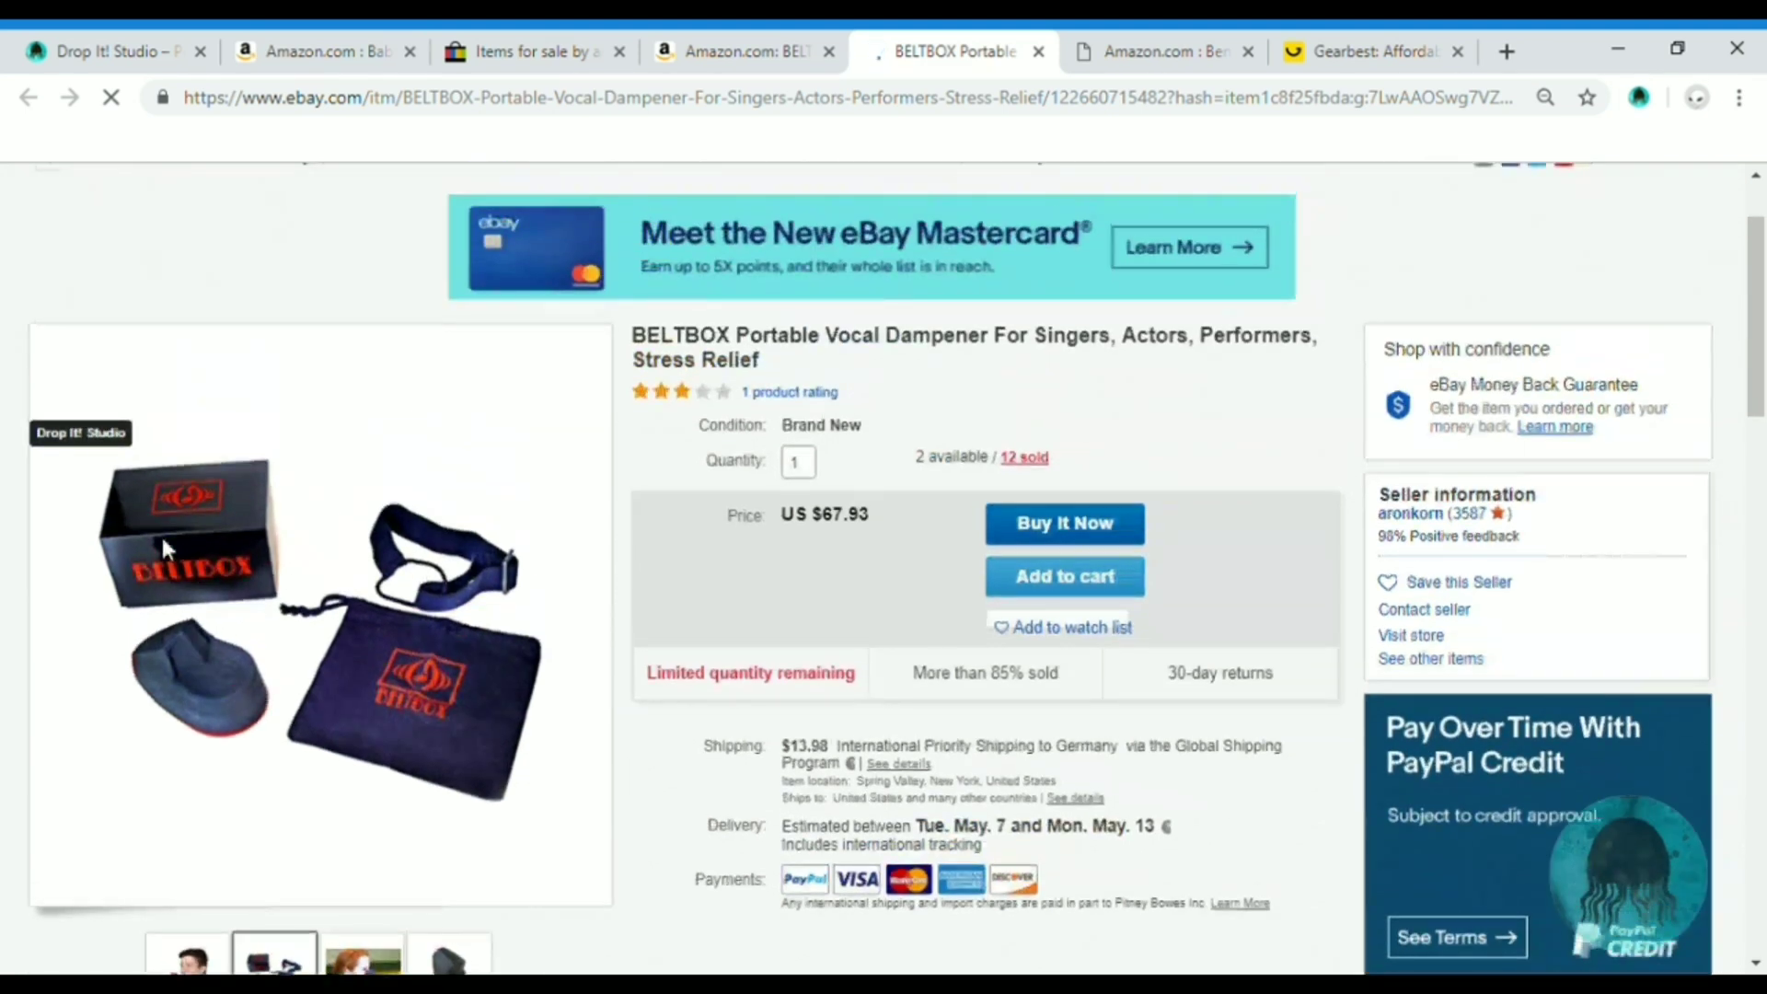
pyautogui.moveTo(380, 635)
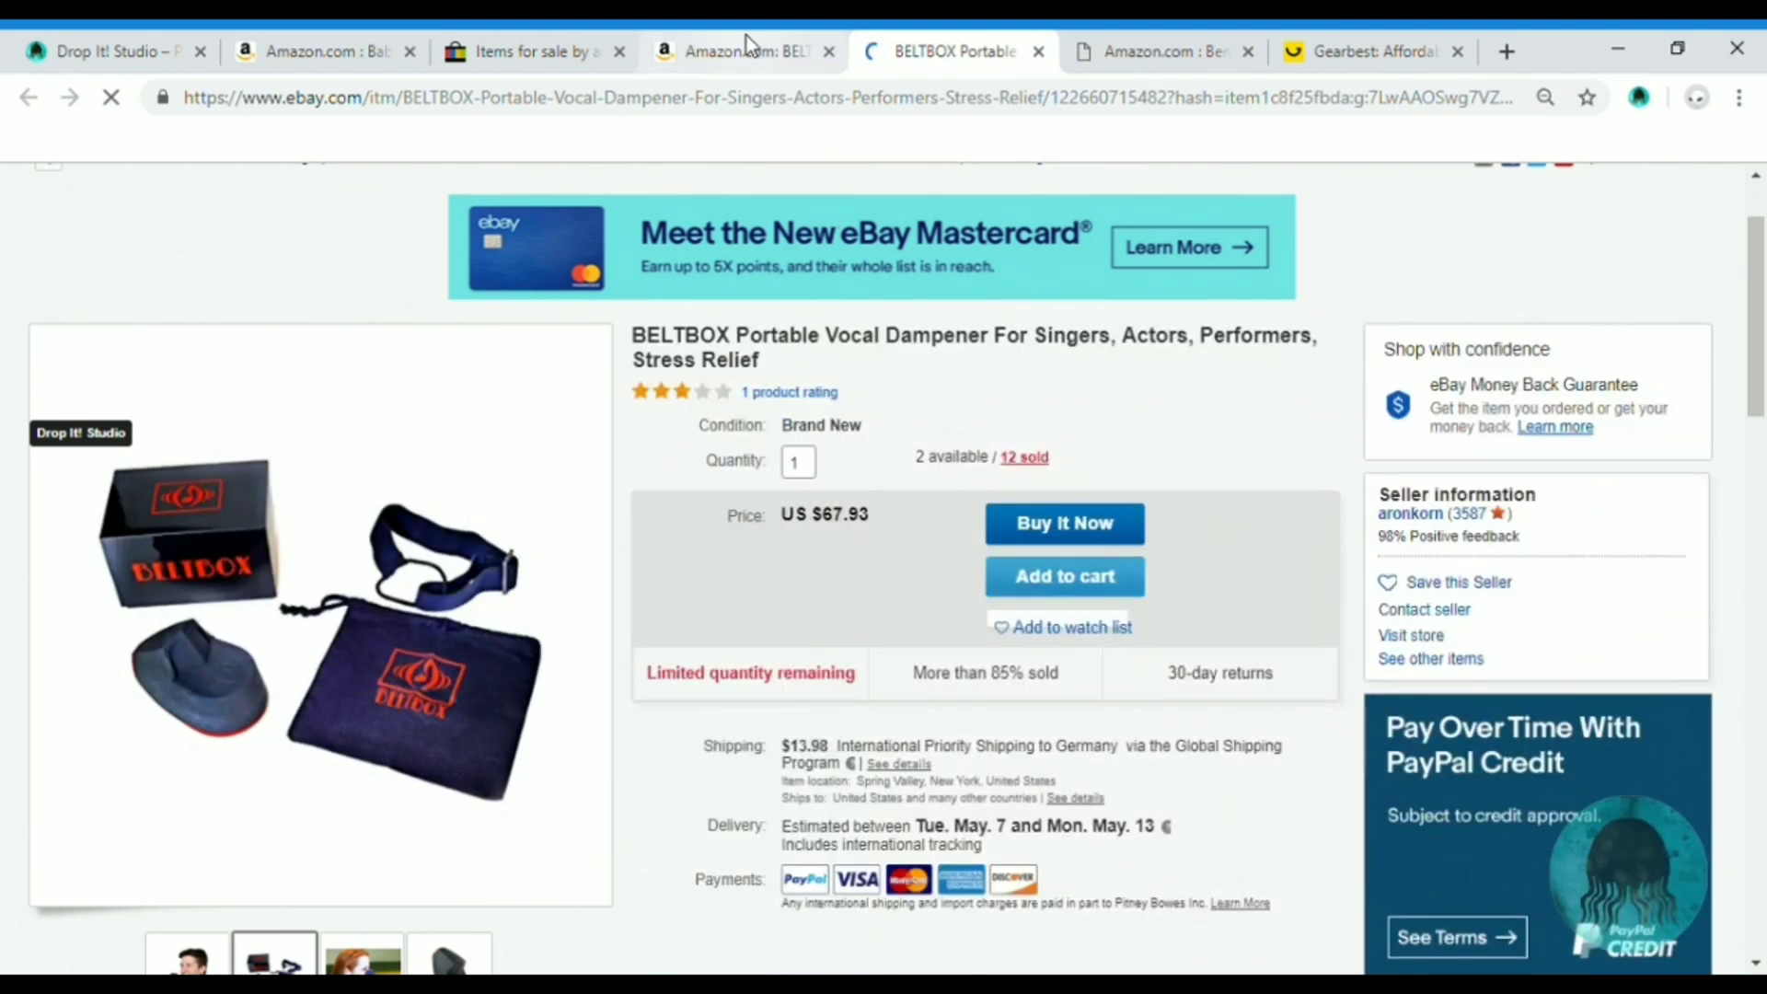
pyautogui.click(747, 39)
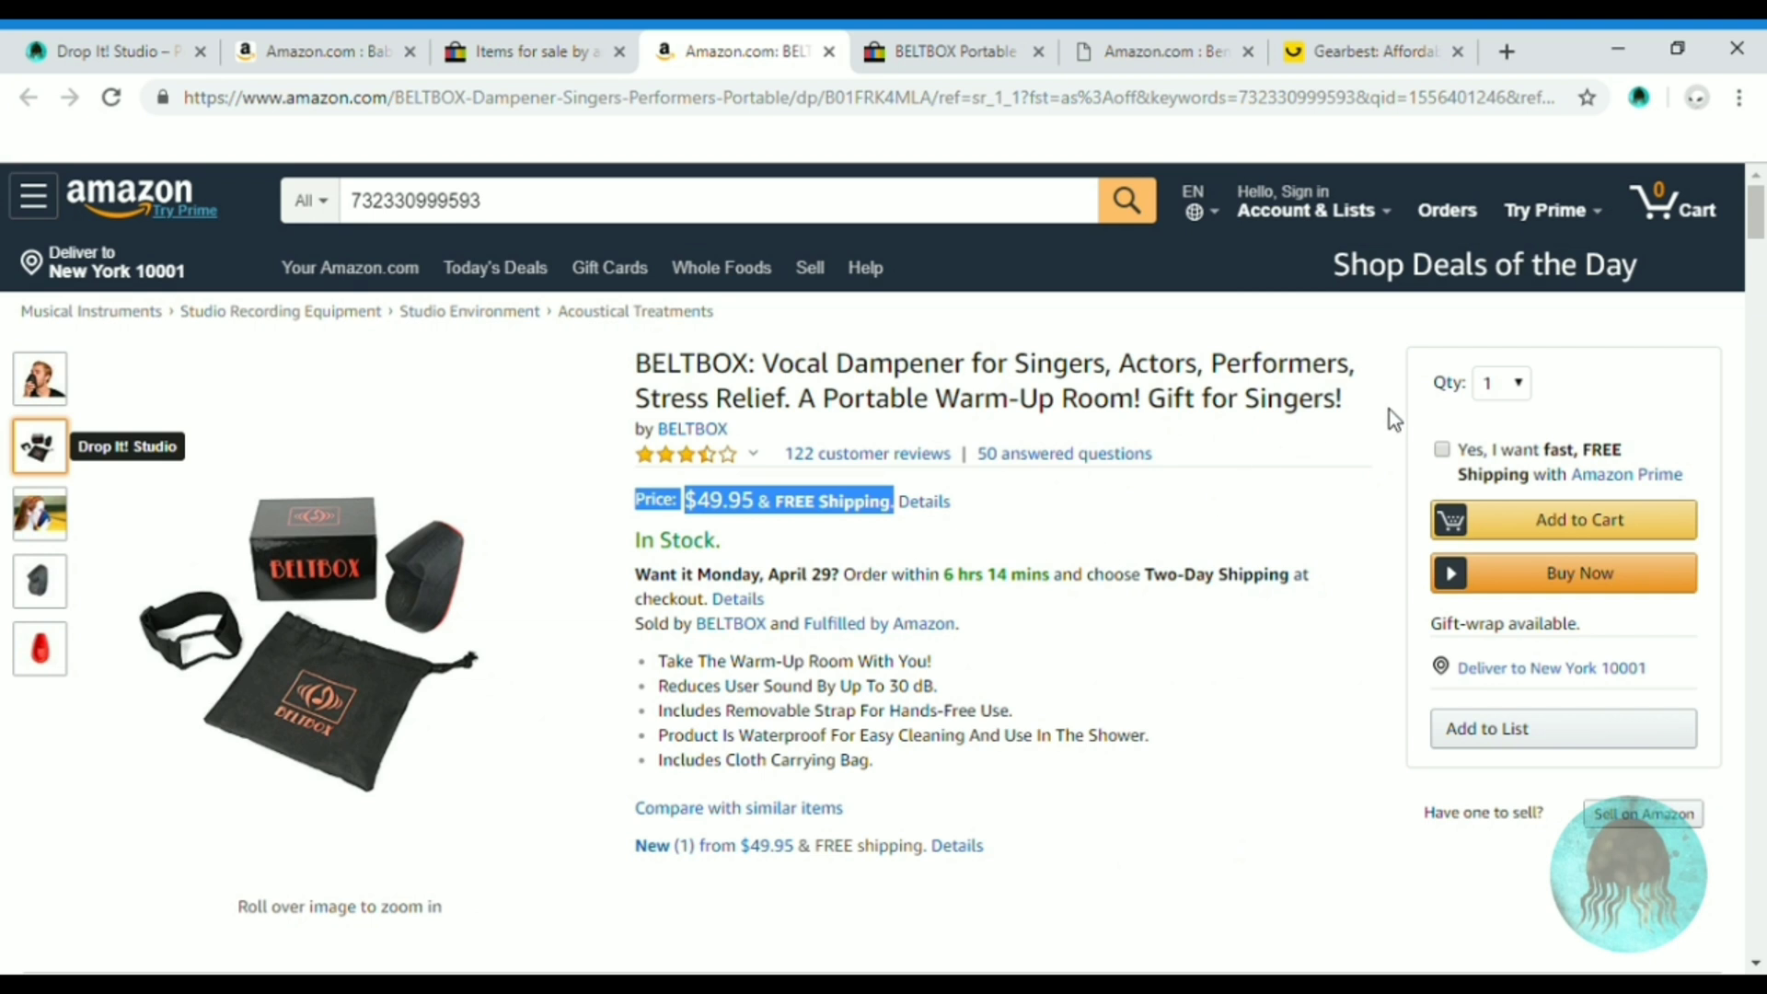
pyautogui.hotkey('ctrl', 'Tab')
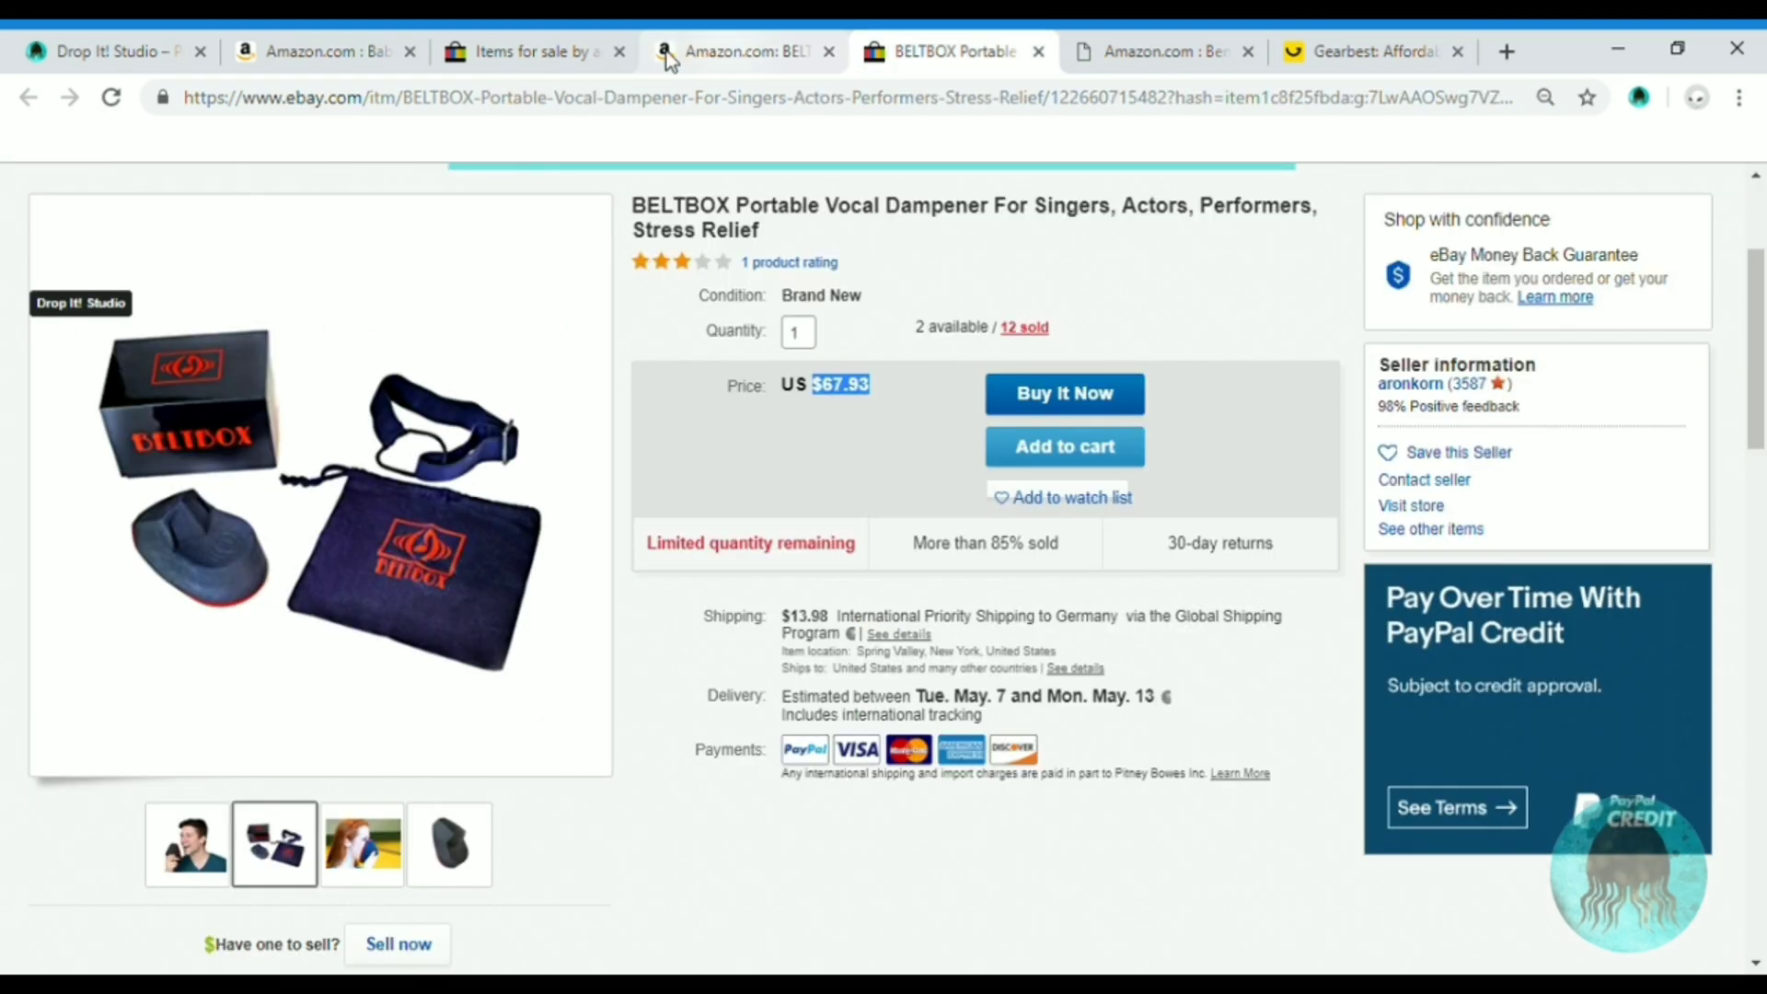
# Go back to the seller's sold listings, clear the old highlight and scroll to the tripod listing
pyautogui.click(550, 52)
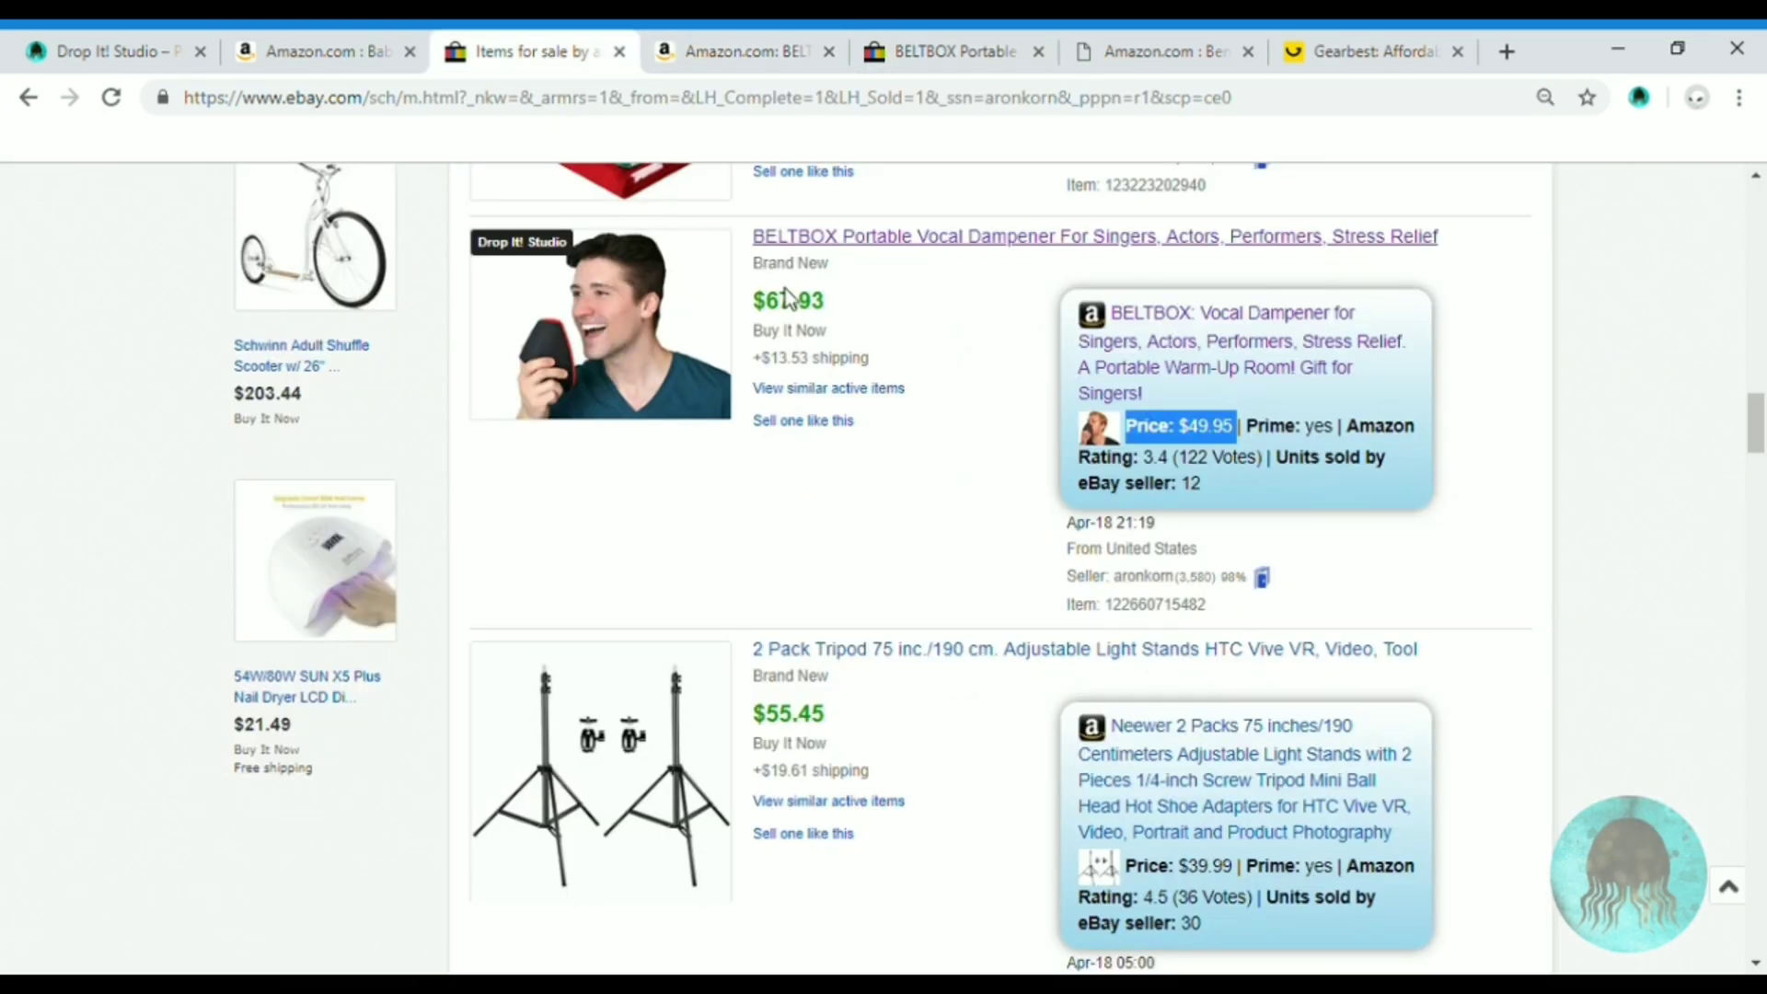
pyautogui.click(1238, 488)
pyautogui.scroll(-3, 852, 477)
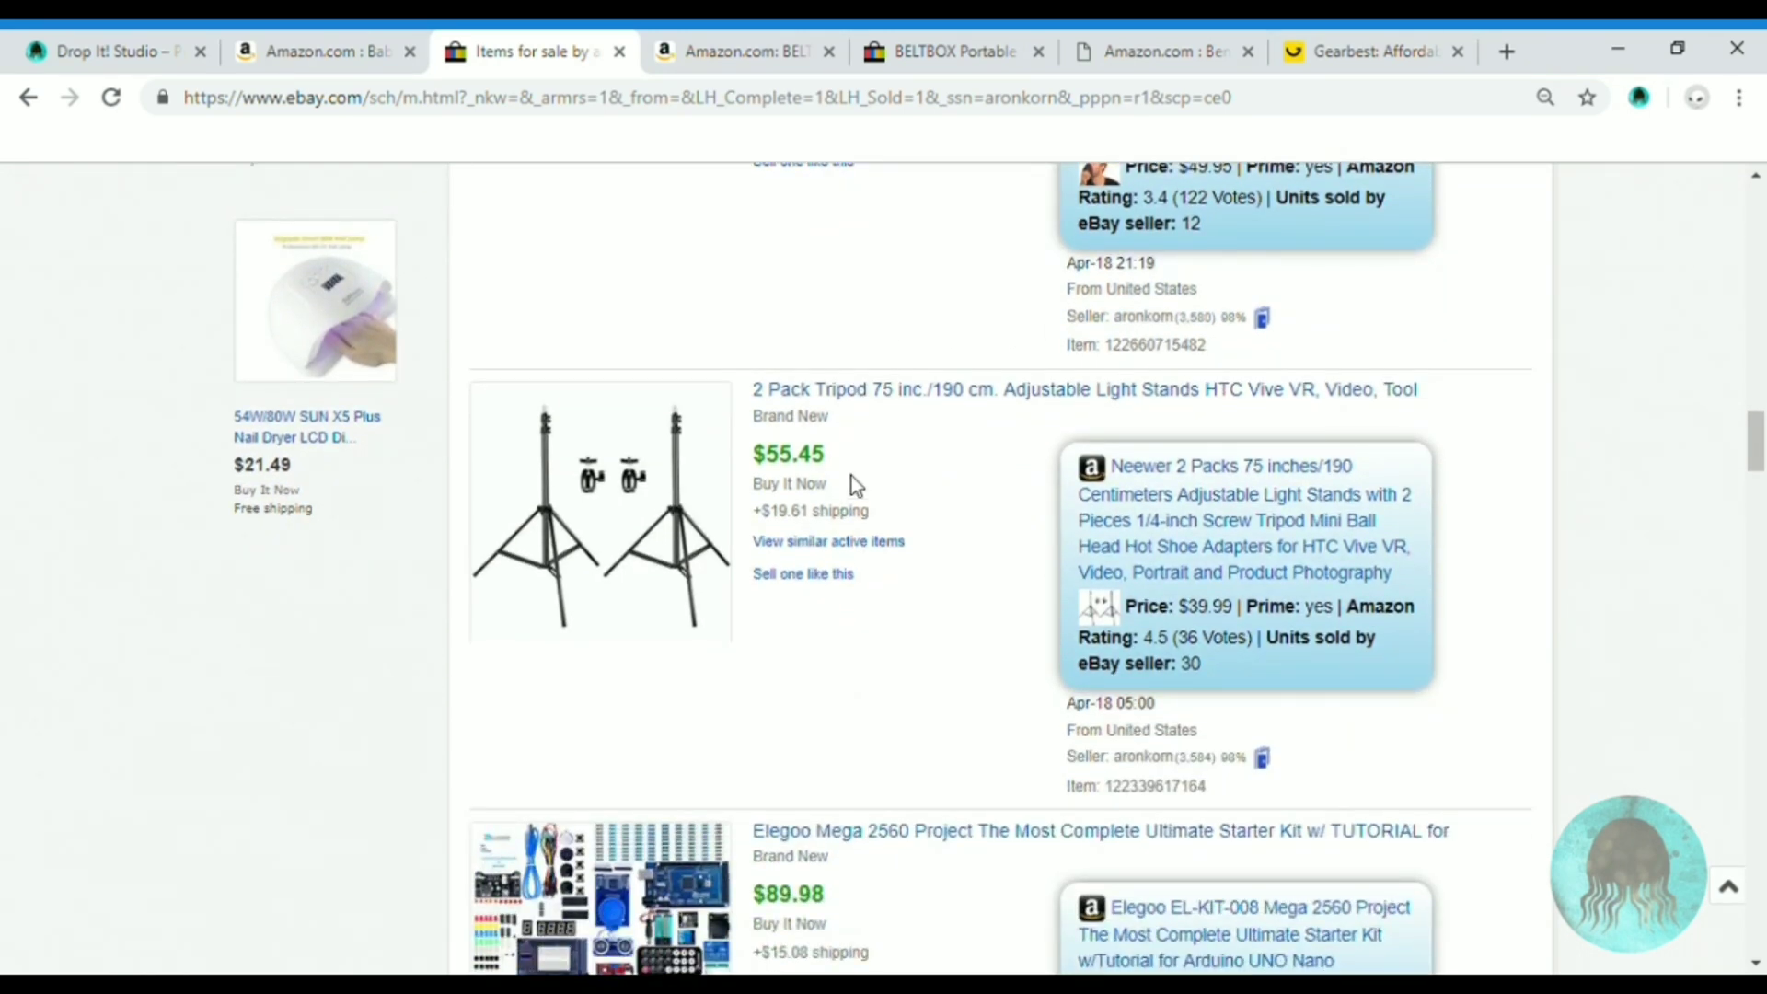
pyautogui.scroll(-2, 852, 476)
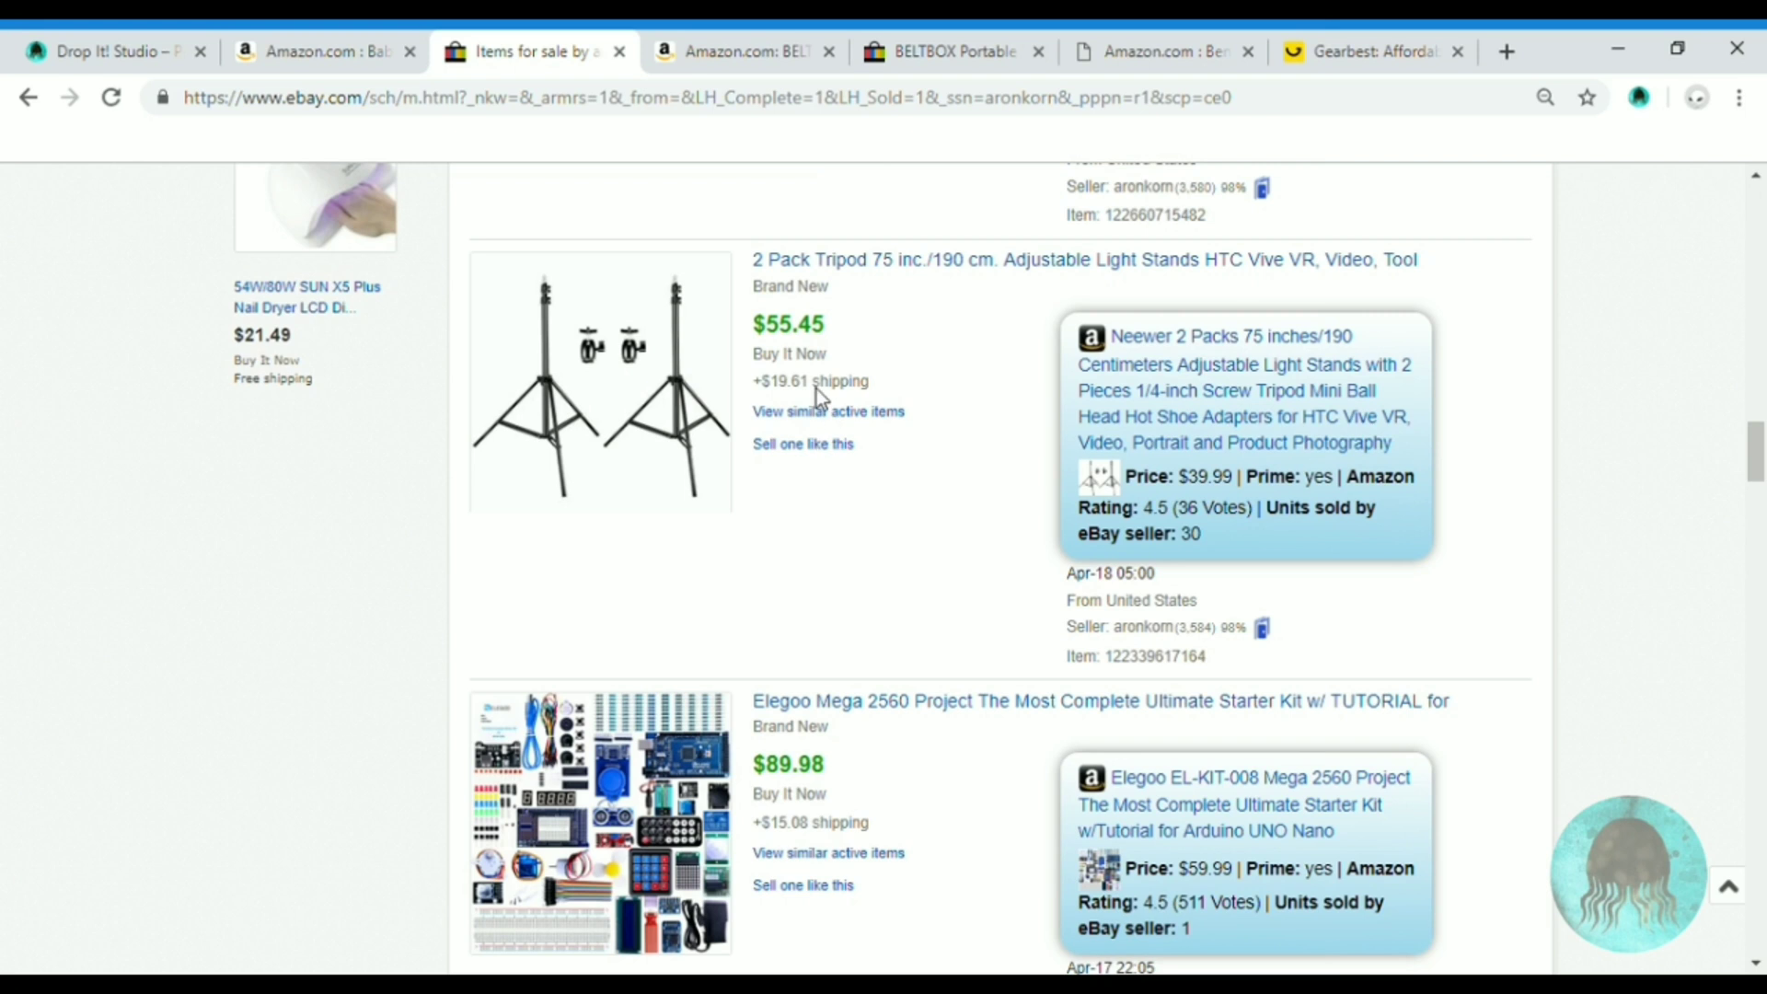
# Highlight the tripod's $55.45 eBay price, $39.99 Amazon price and 30 units sold
pyautogui.moveTo(777, 342)
pyautogui.mouseDown()
pyautogui.moveTo(764, 262)
pyautogui.moveTo(767, 340)
pyautogui.mouseUp()
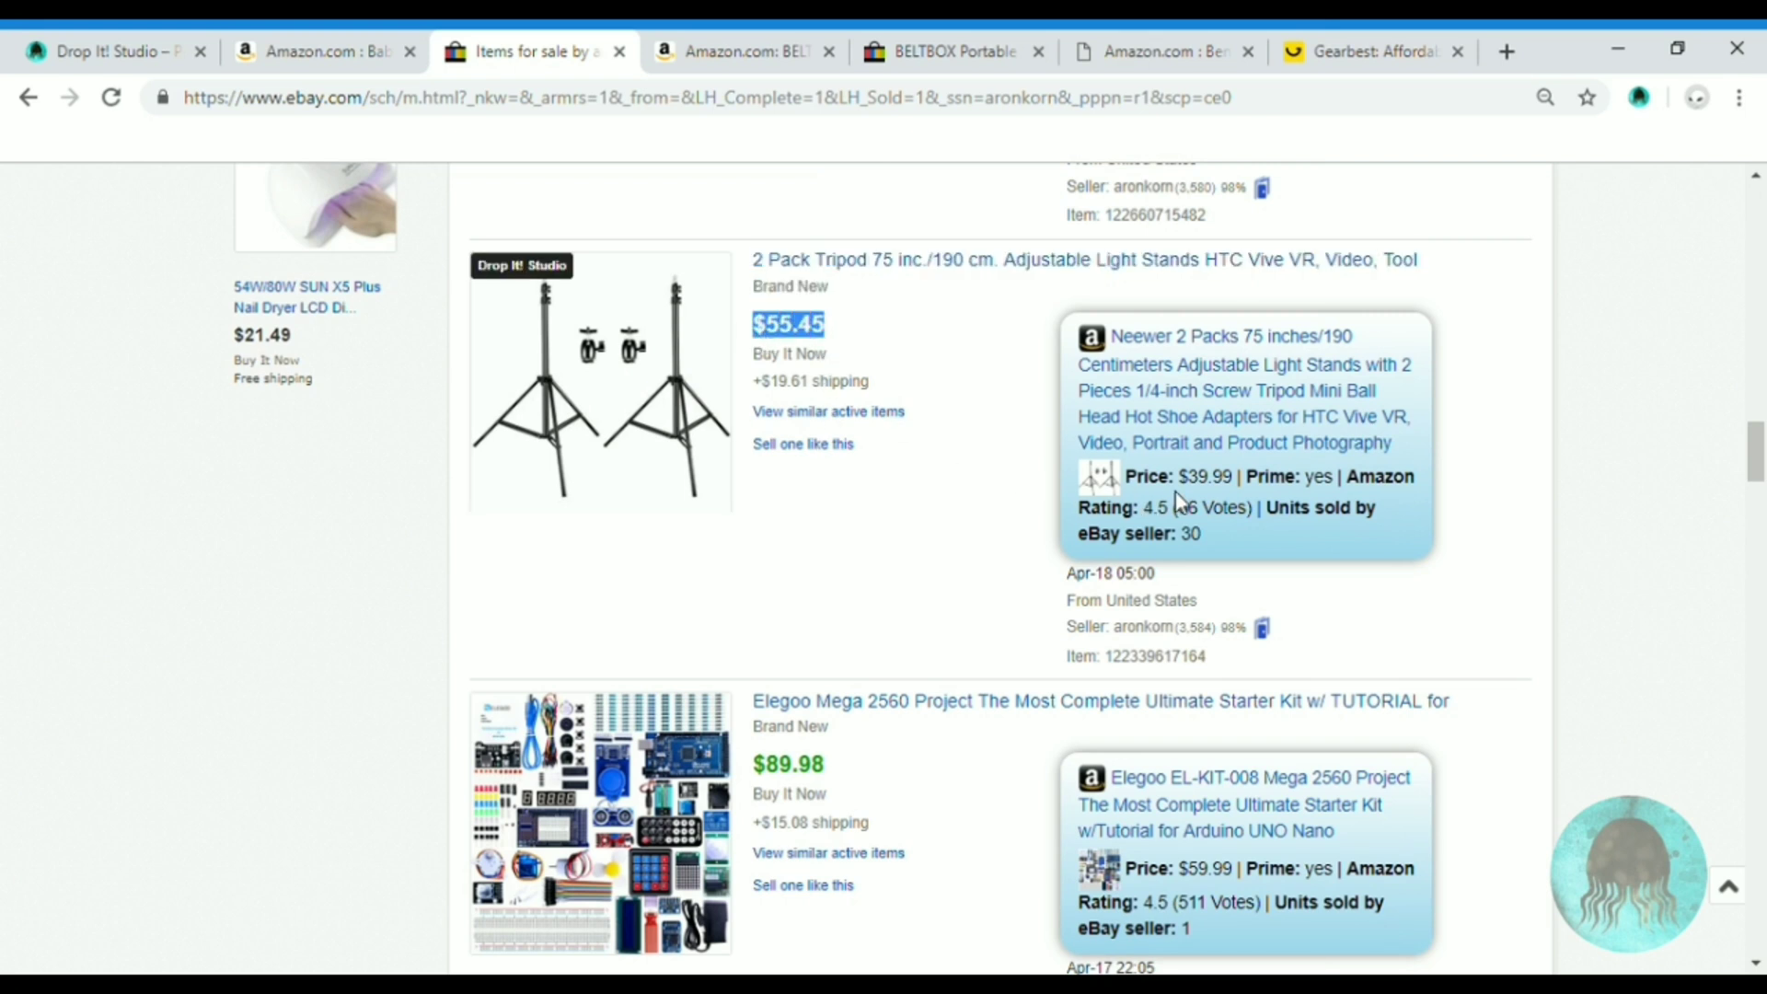
pyautogui.moveTo(1236, 478); pyautogui.dragTo(1143, 485)
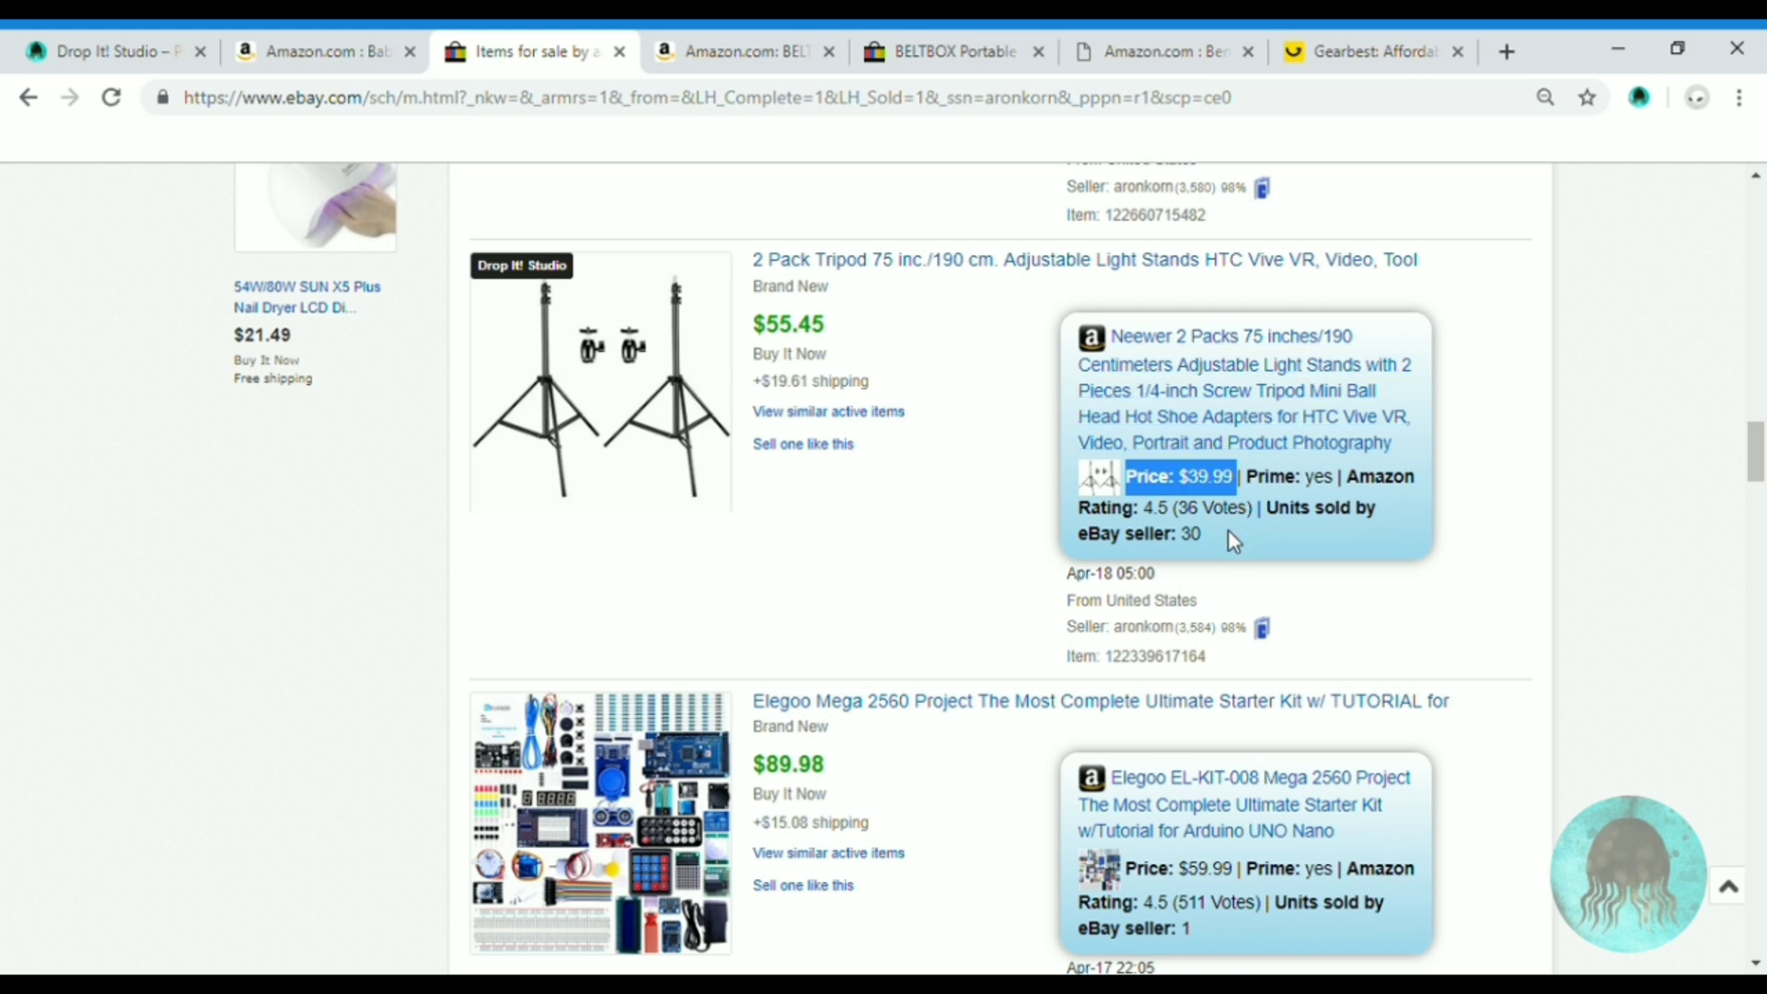
pyautogui.moveTo(1206, 522); pyautogui.dragTo(1165, 536)
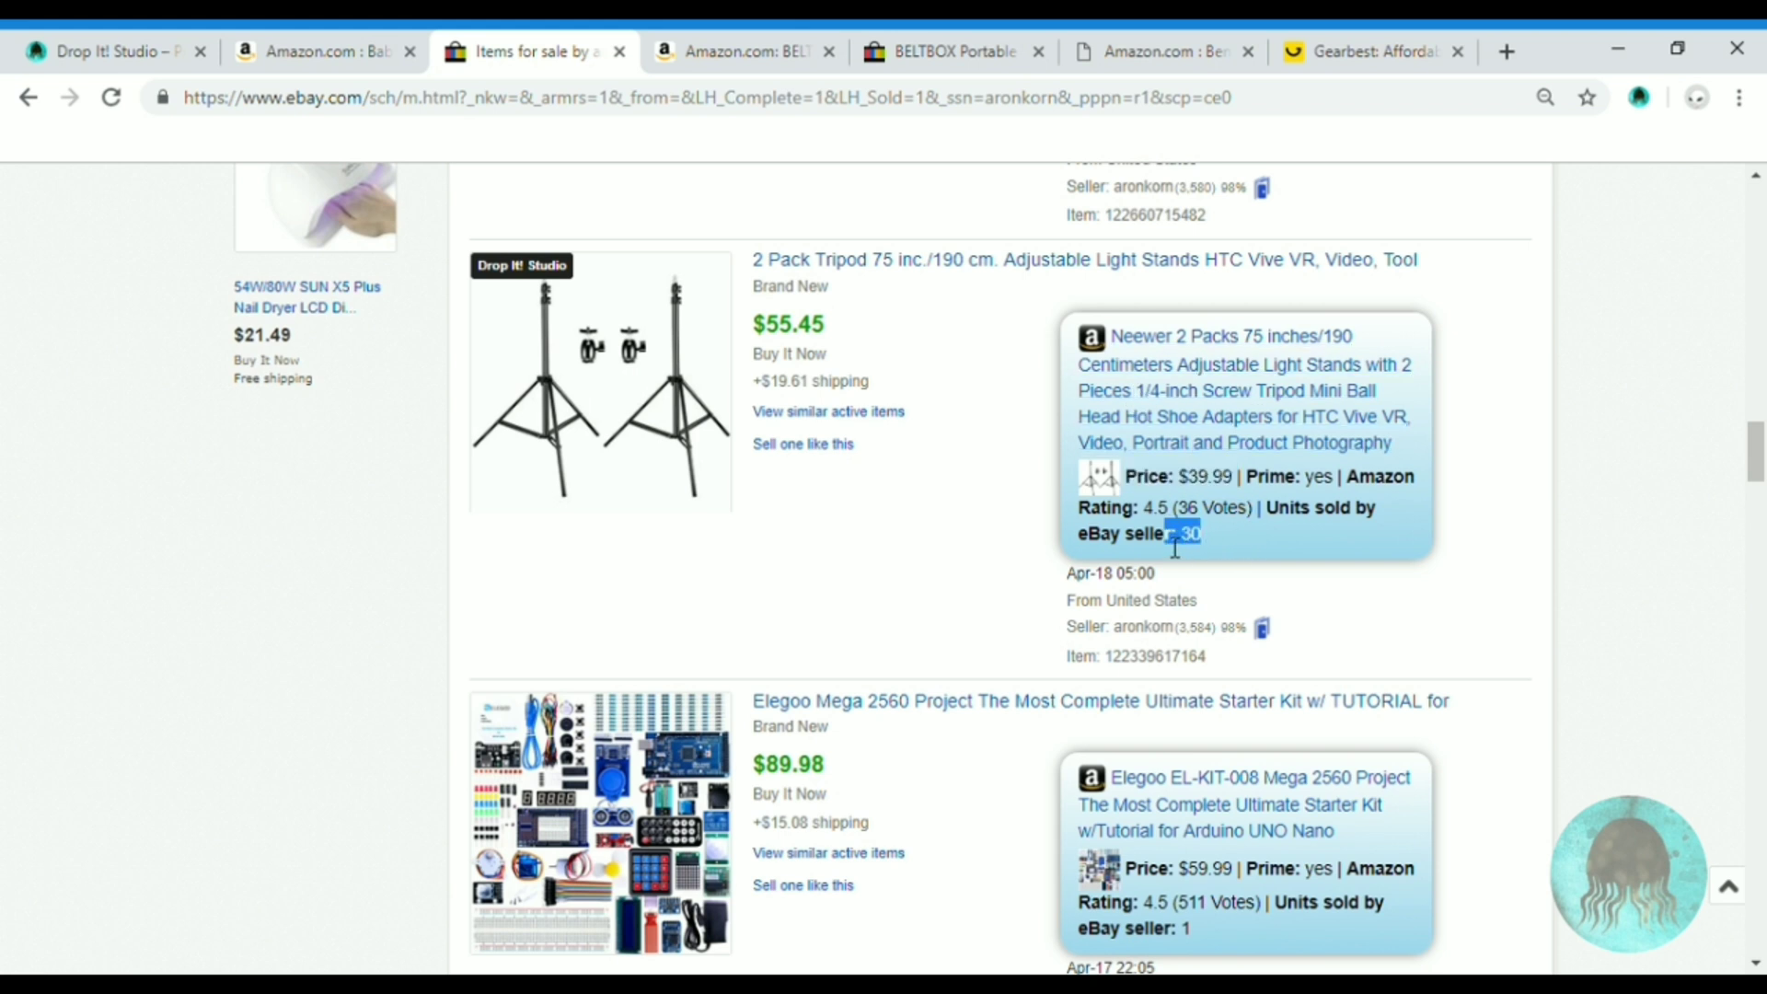